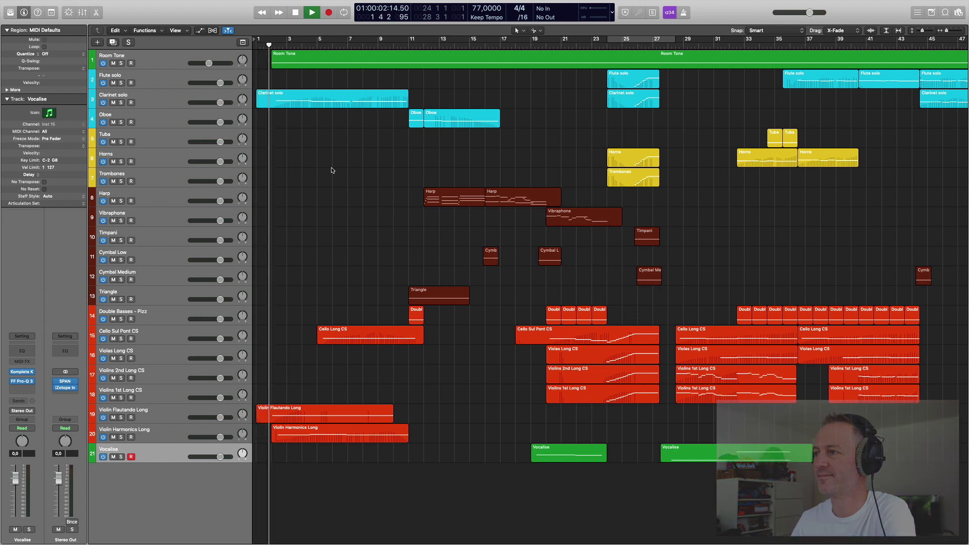
- Open SPAN and iZotope Insight from the Stereo Out channel, dismiss Insight's preset manager and place the Insight window below SPAN
click(67, 383)
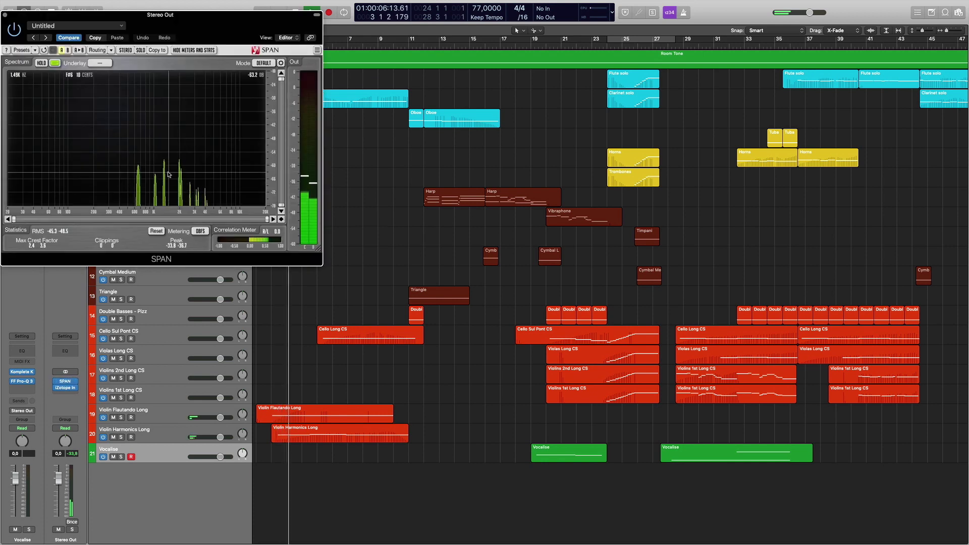
click(66, 389)
drag(225, 39, 811, 279)
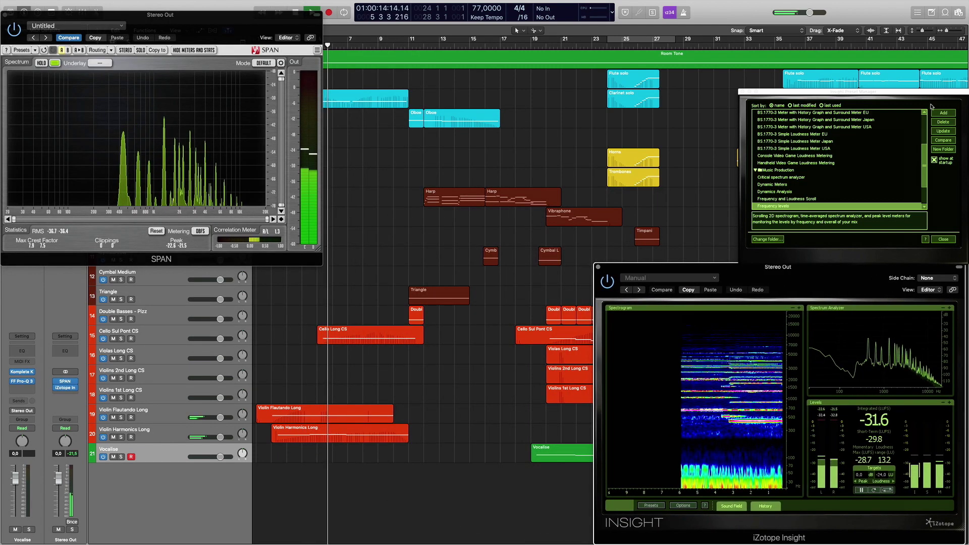
drag(939, 92, 890, 94)
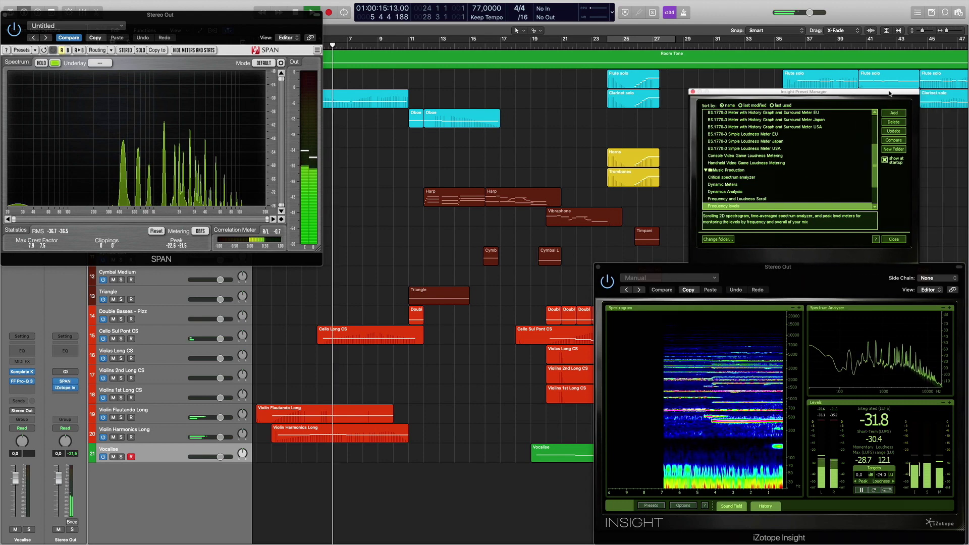
click(893, 240)
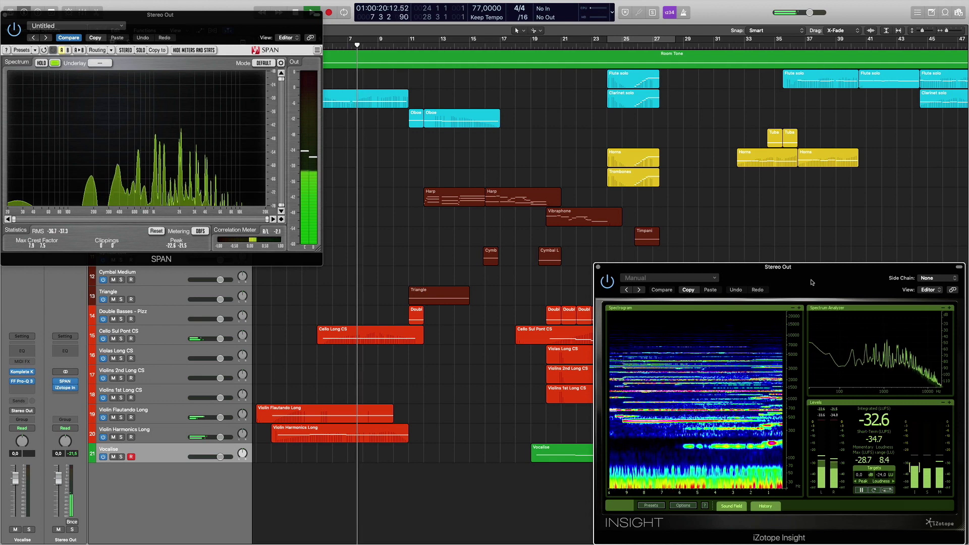
drag(847, 282, 847, 280)
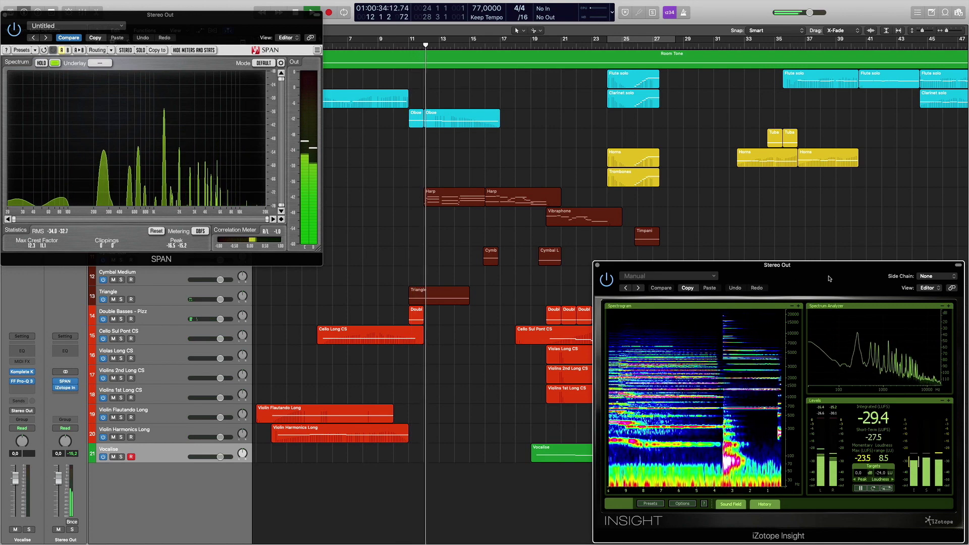
drag(842, 276, 244, 279)
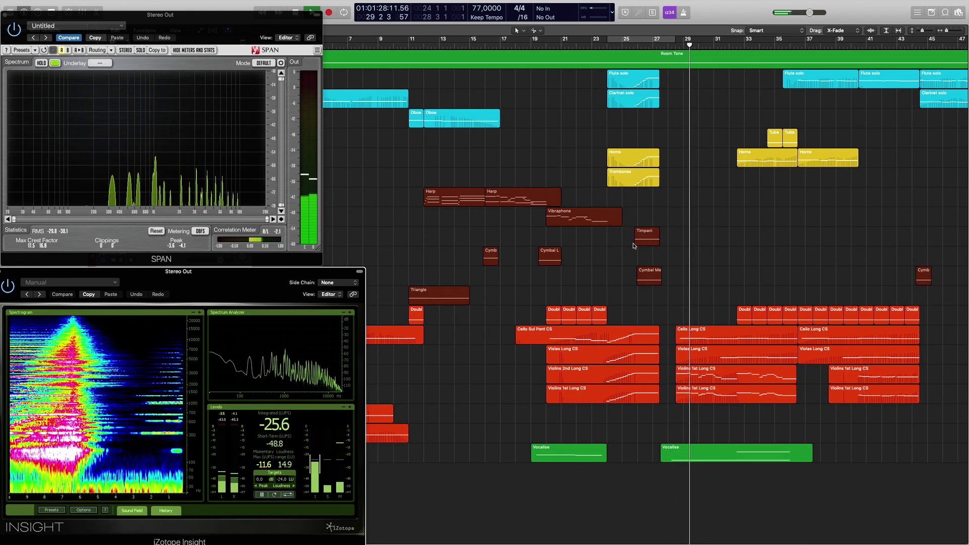
- Follow the playback through the second half of the arrangement to its end, with the timeline enlarged and both analyzers in view
scroll(792, 232, right, 2)
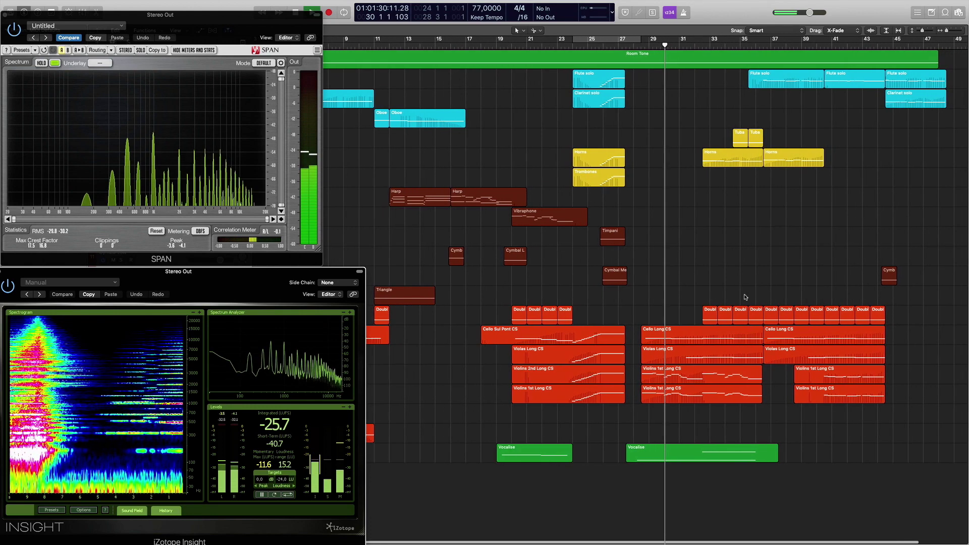
key(super+Right)
key(super+Right)
key(super+Right)
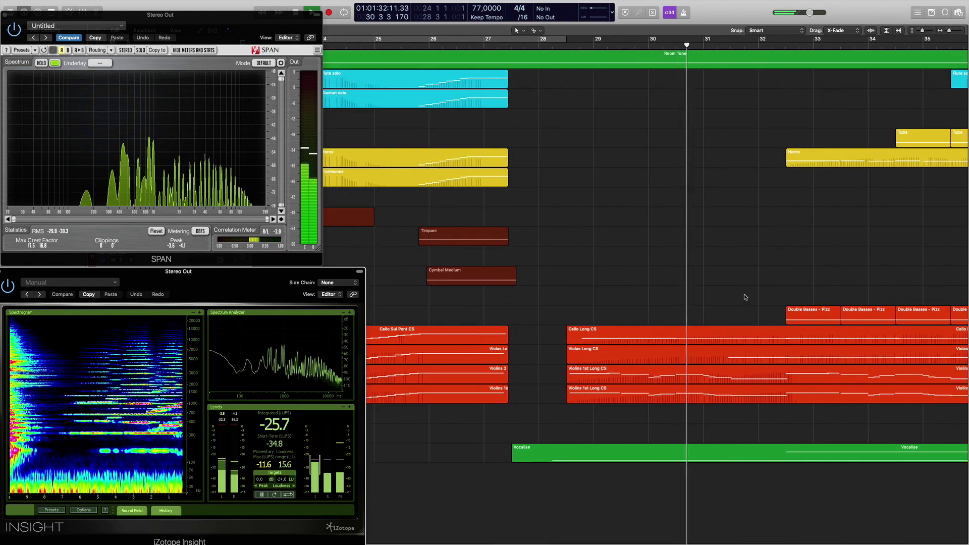
scroll(746, 297, right, 3)
scroll(746, 298, right, 2)
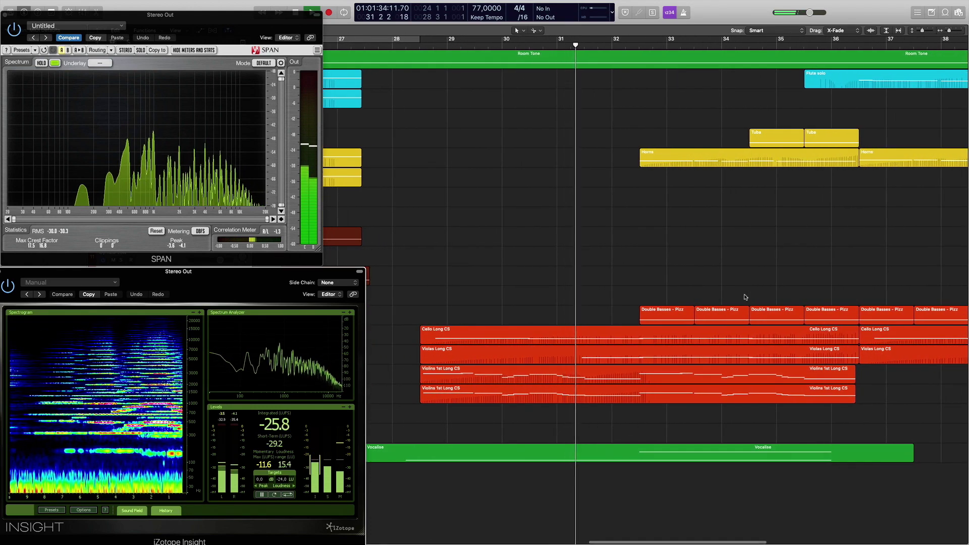
scroll(746, 297, right, 4)
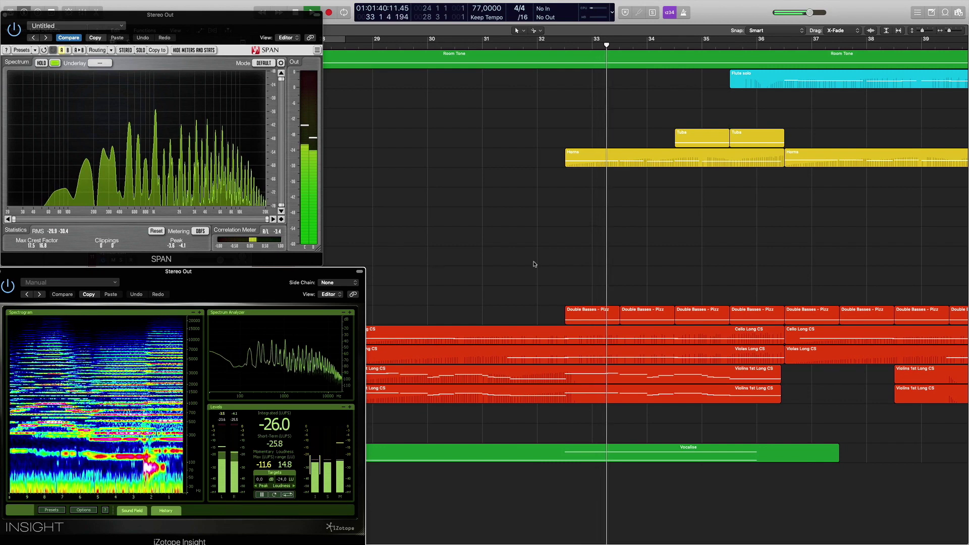
scroll(534, 264, right, 5)
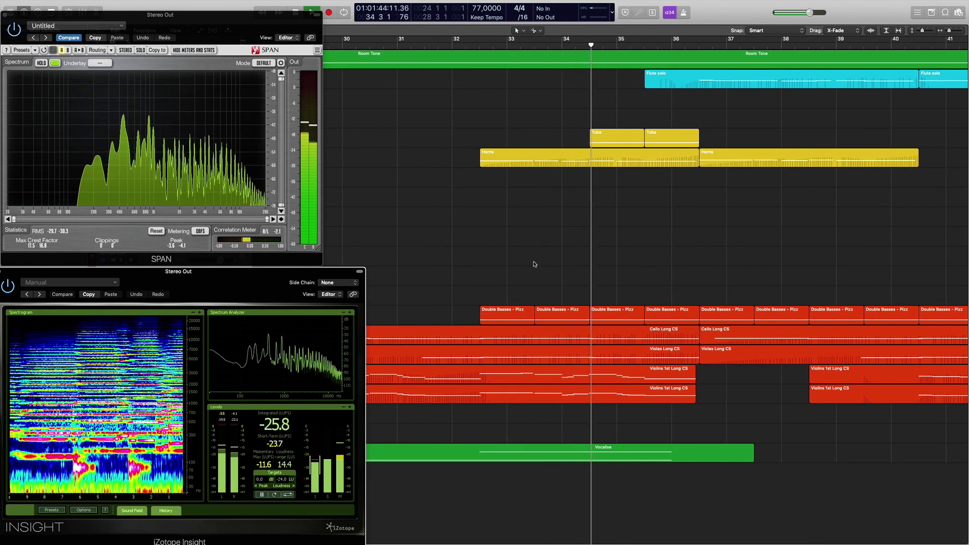
scroll(534, 264, right, 4)
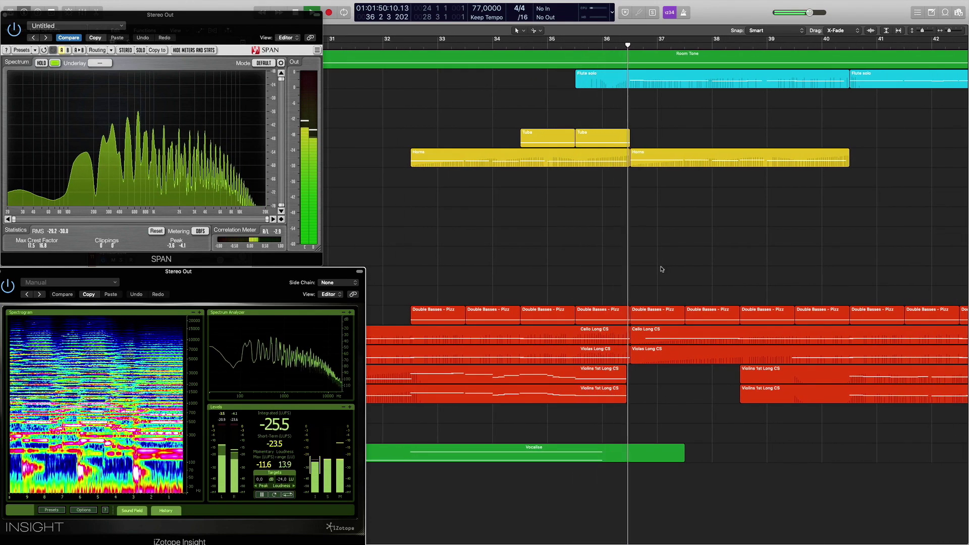
scroll(661, 270, right, 4)
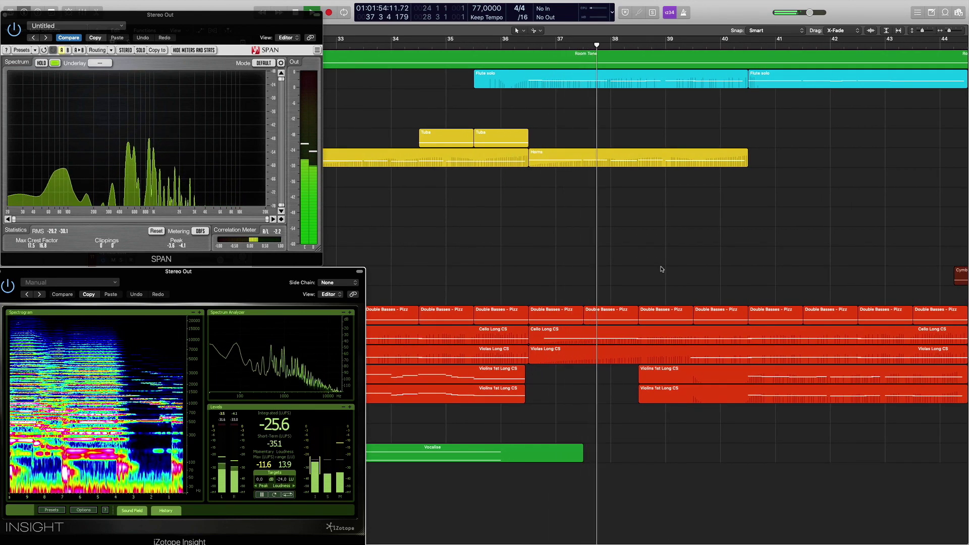
scroll(662, 269, right, 6)
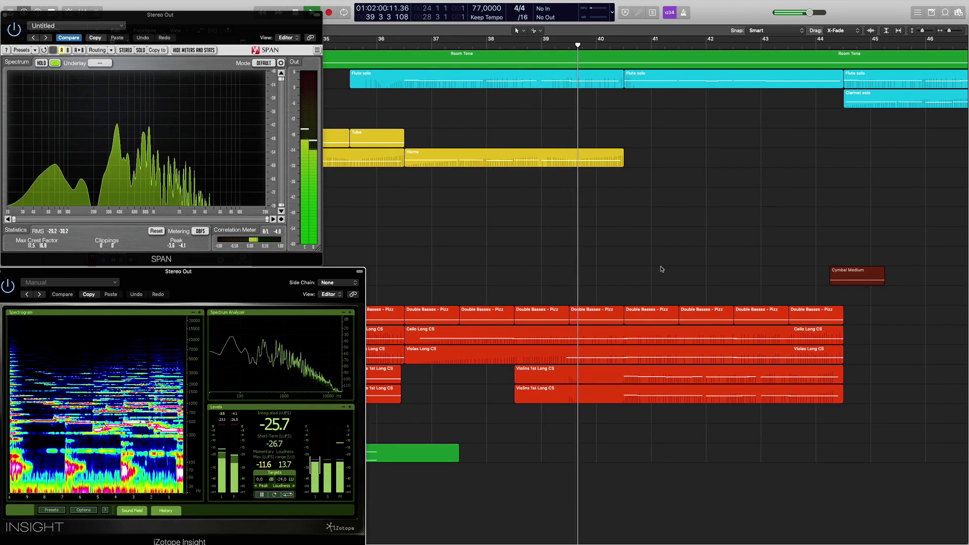
scroll(661, 269, right, 7)
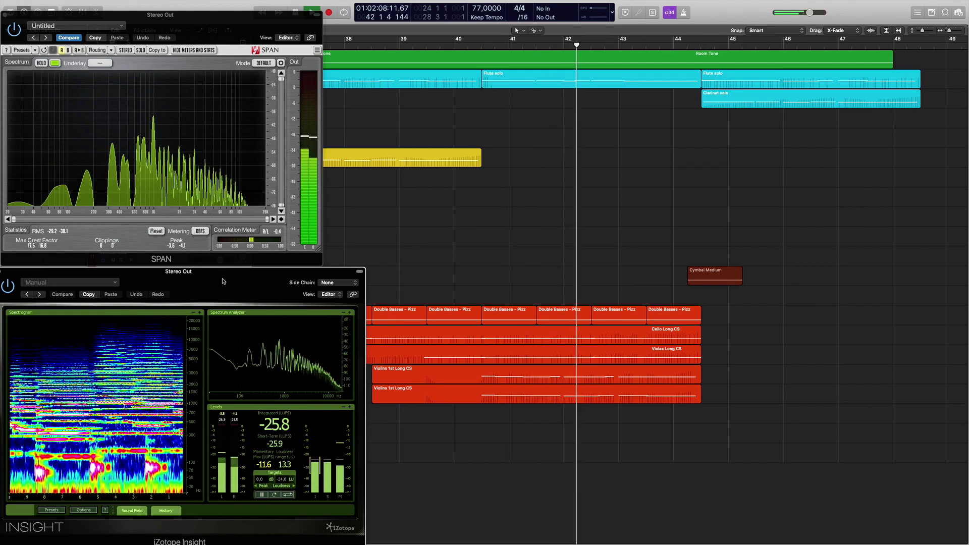
- Move the Insight and SPAN windows apart for the end of the playback and close both
drag(223, 282, 823, 250)
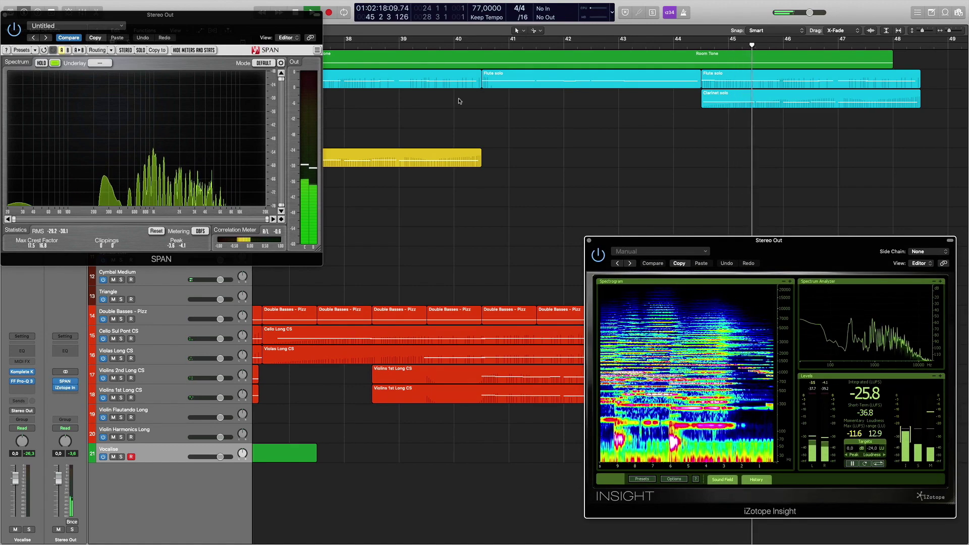
drag(212, 24, 466, 64)
drag(804, 256, 815, 282)
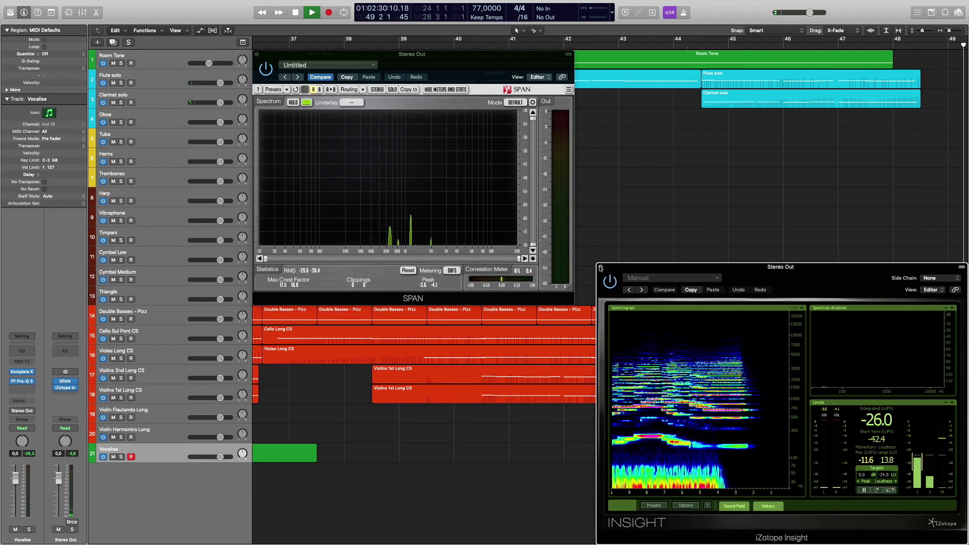
click(601, 267)
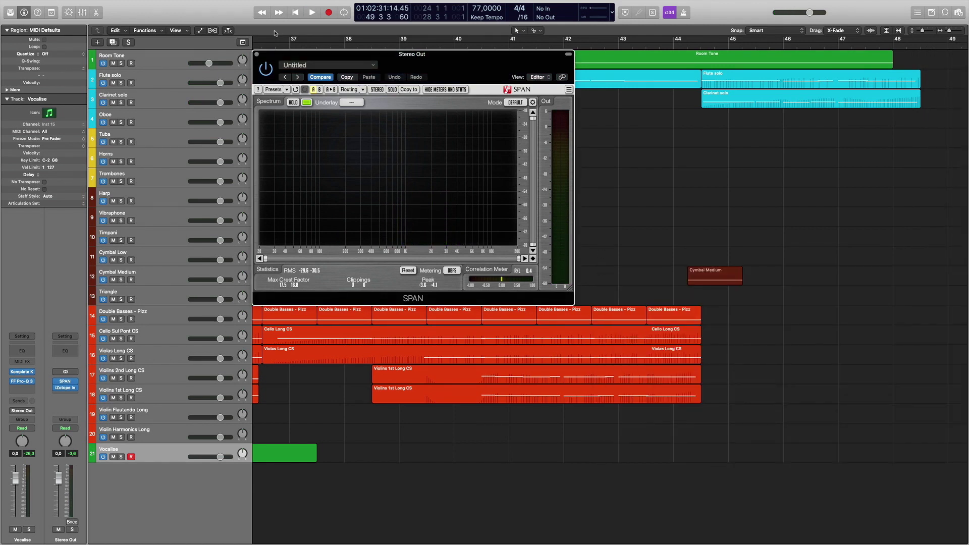
click(257, 54)
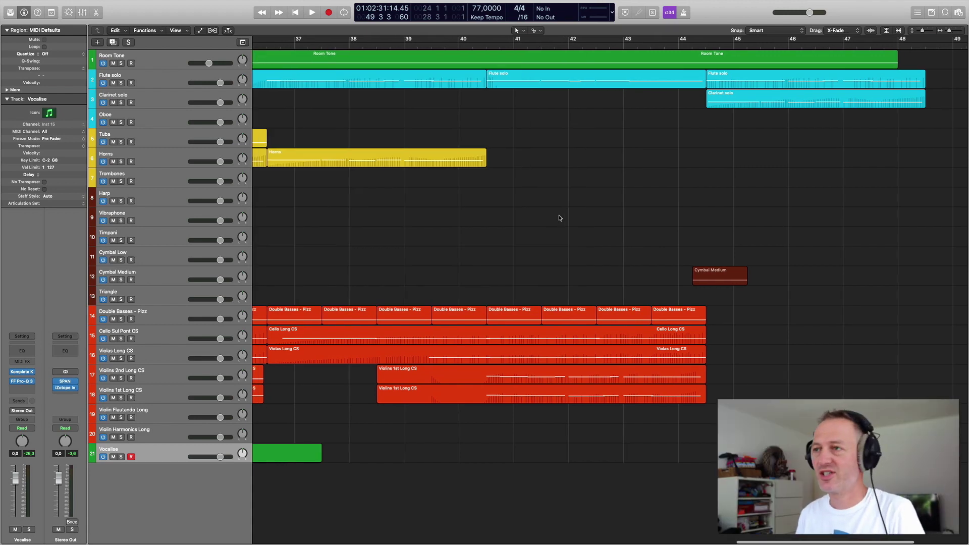
- Solo the Room Tone track and play it from bar 2
scroll(560, 218, left, 15)
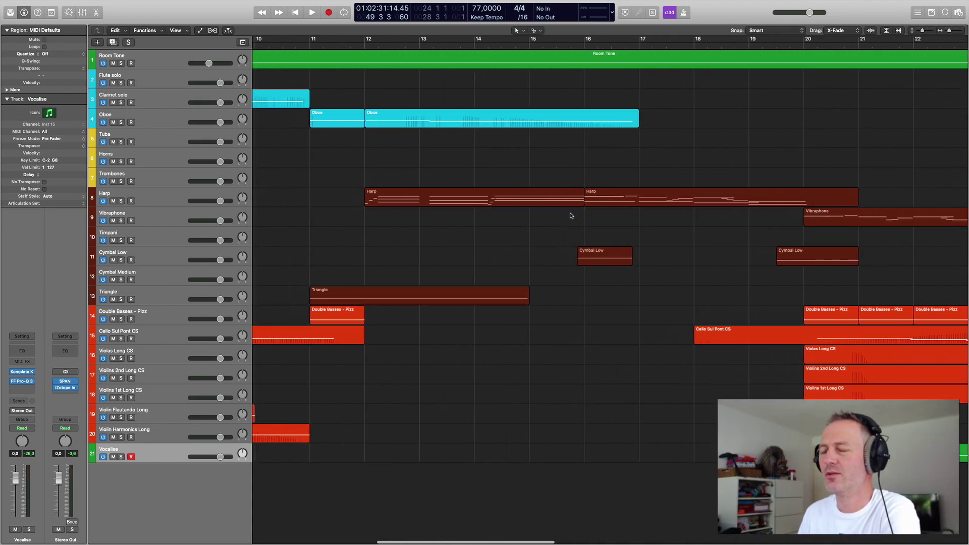
scroll(564, 215, left, 5)
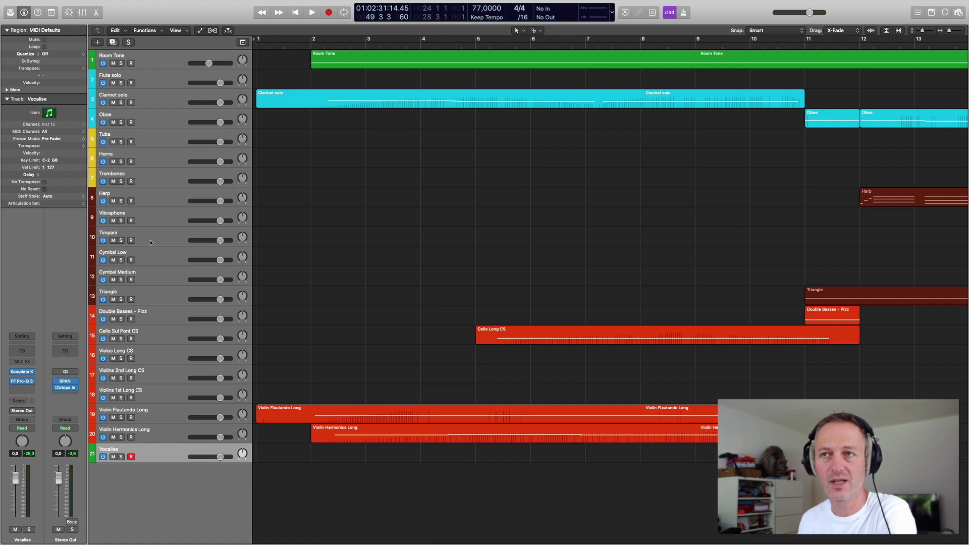
click(121, 64)
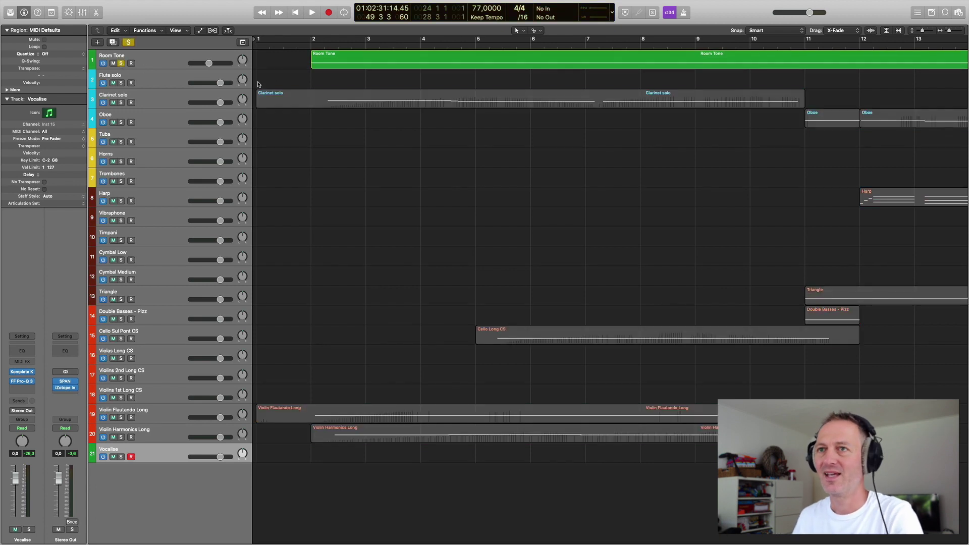
click(307, 46)
key(space)
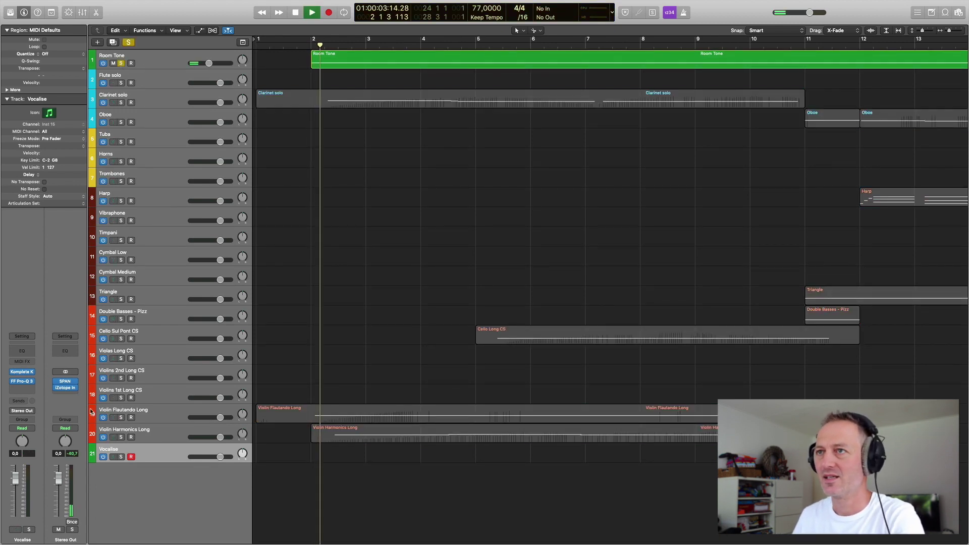
- Examine the soloed Room Tone in SPAN on the Stereo Out, then stop playback and close the analyzer
click(65, 382)
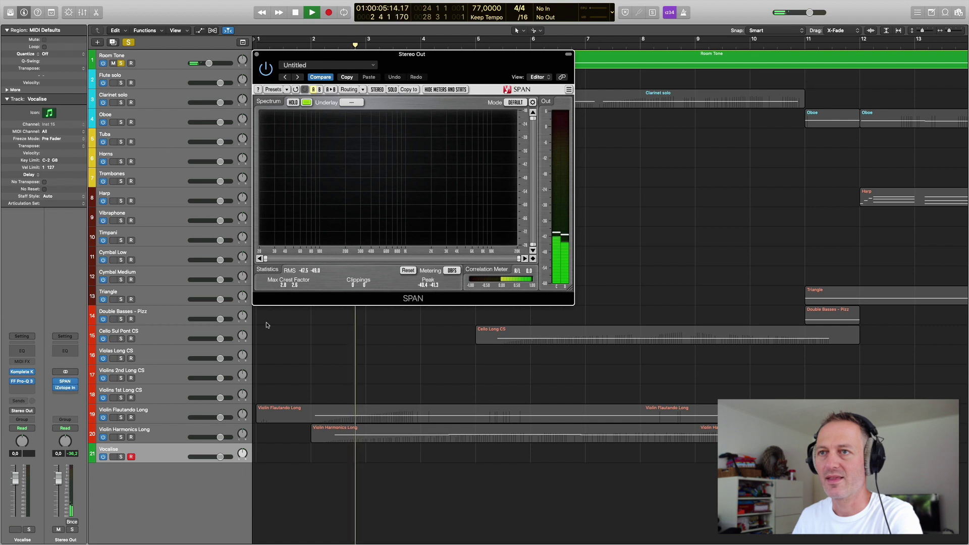
drag(436, 70, 622, 106)
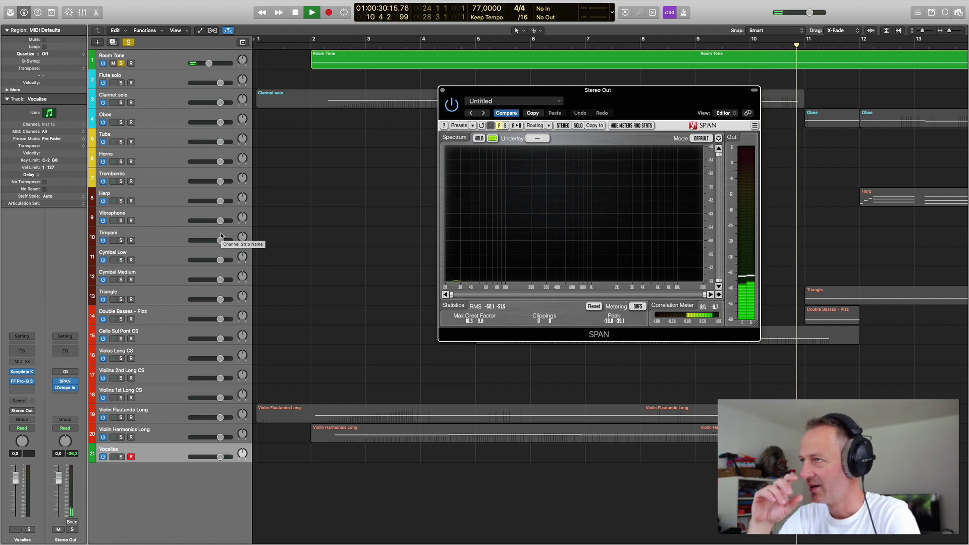
key(space)
click(443, 90)
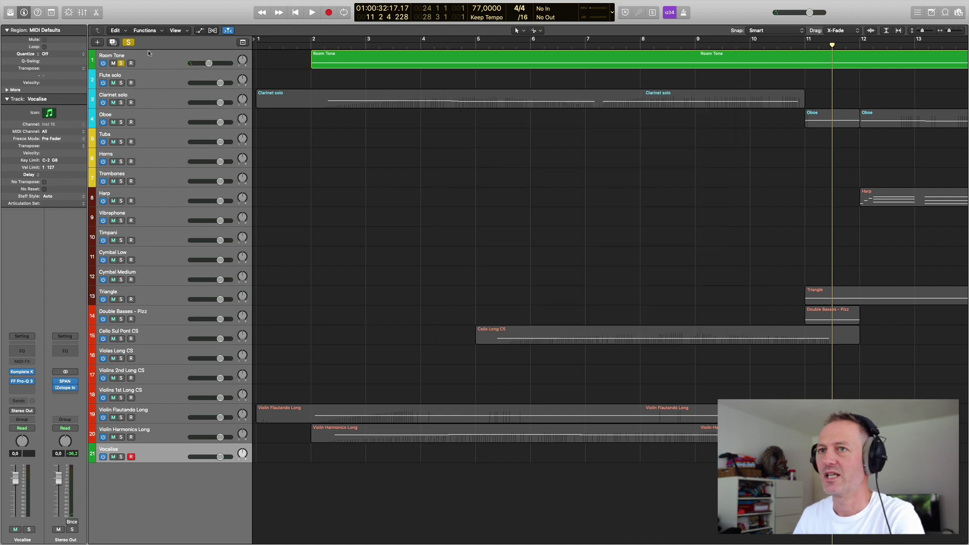
- Turn off the Room Tone solo and set the cycle range from bar 1 to bar 11
click(121, 64)
click(805, 44)
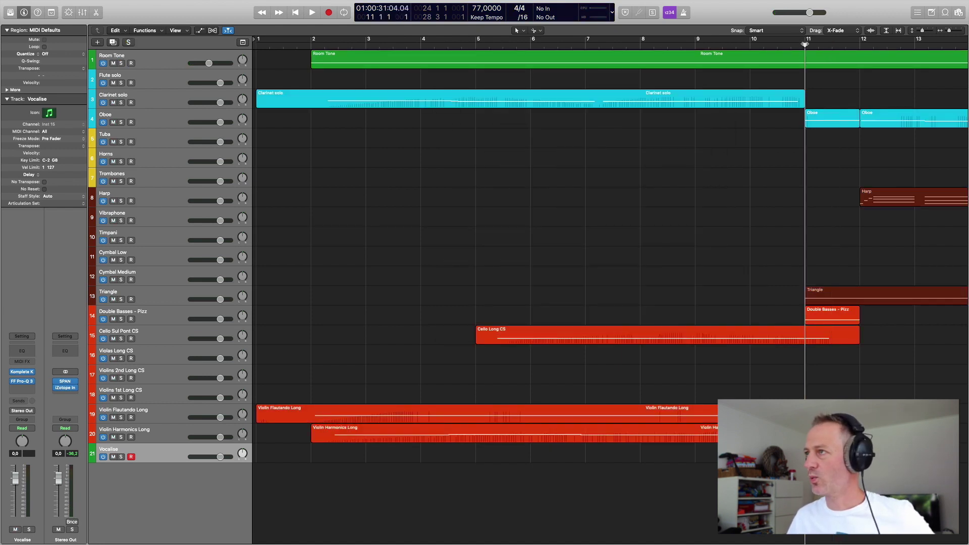
drag(805, 42, 257, 42)
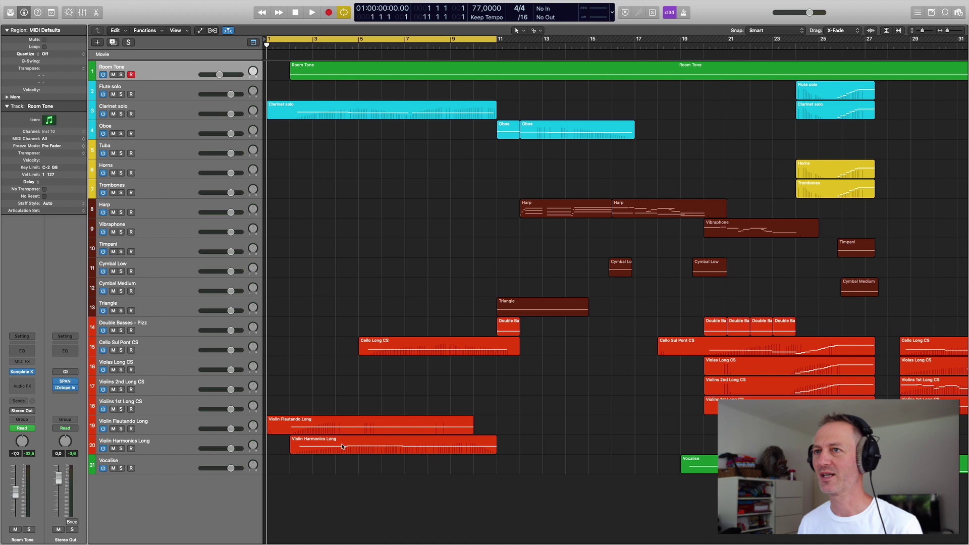
- Examine the pan and volume settings of the Clarinet solo track's Komplete Kontrol instrument, then close its window
click(156, 109)
mouse_move(22, 374)
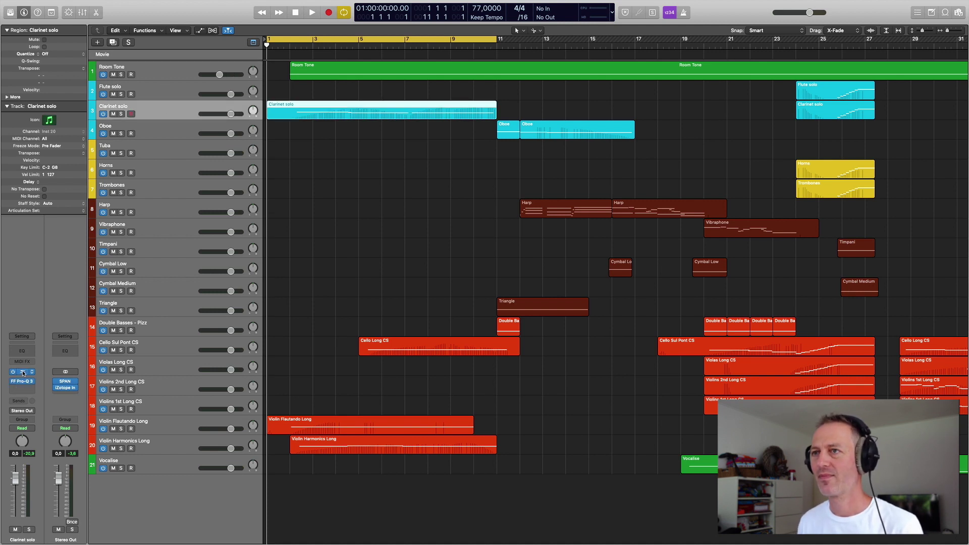
click(23, 372)
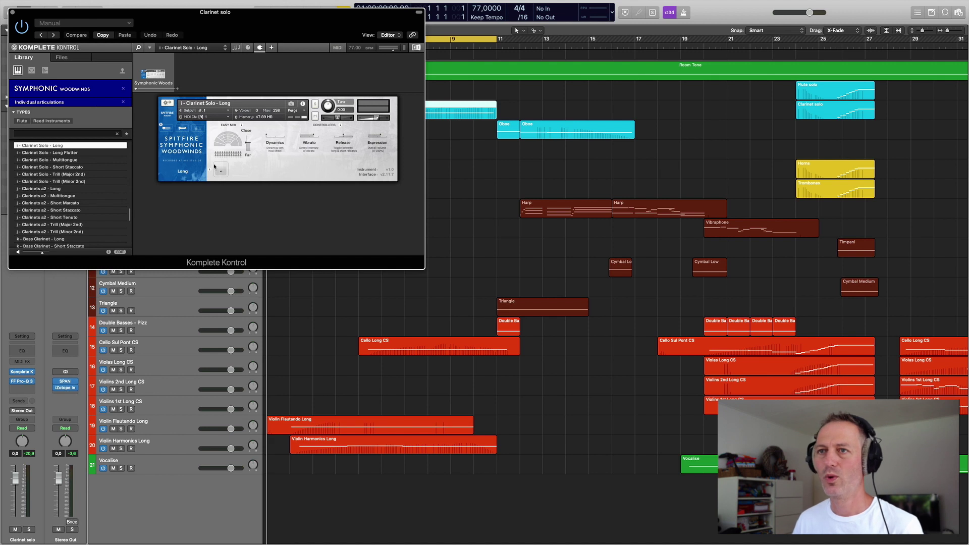
click(338, 119)
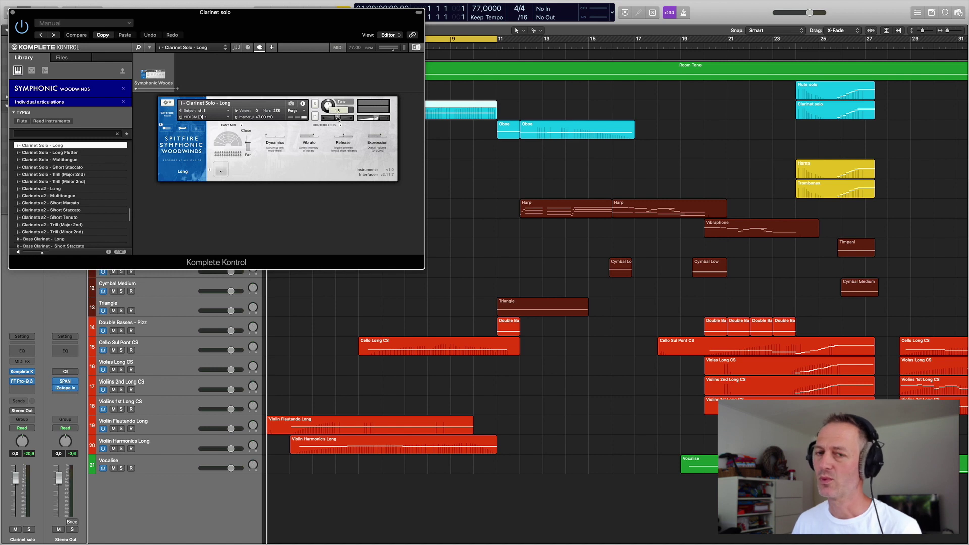
click(376, 118)
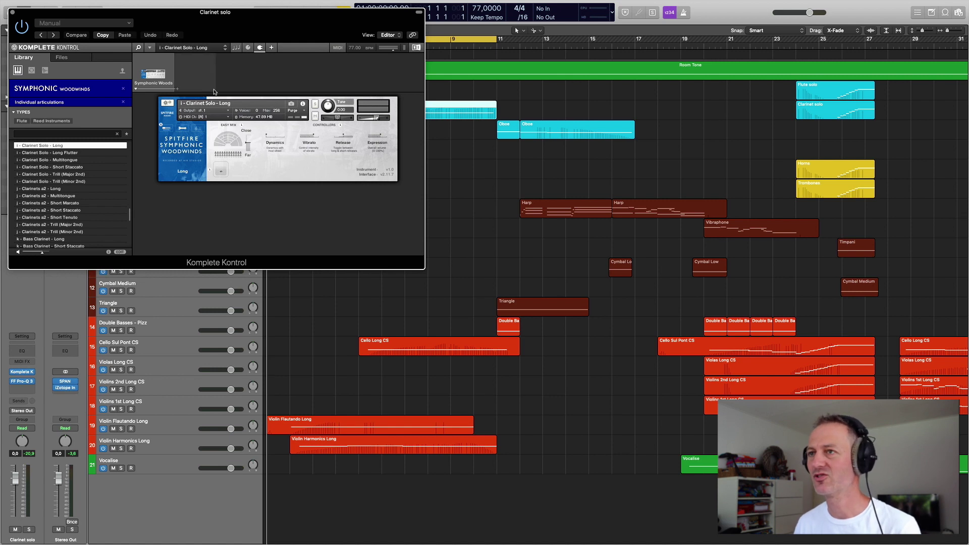
click(13, 12)
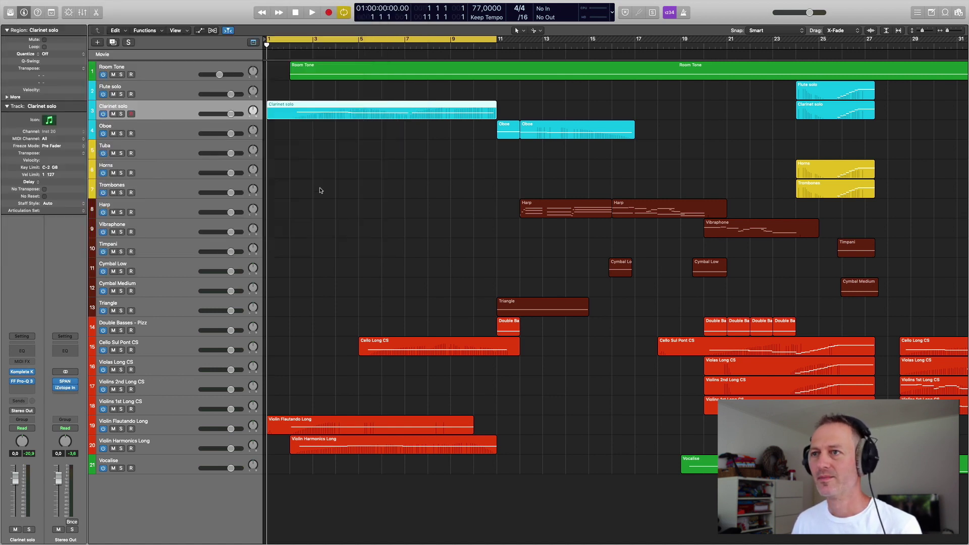
- Examine the Komplete Kontrol instrument settings of the Cello Sul Pont CS track, then close its window
click(161, 346)
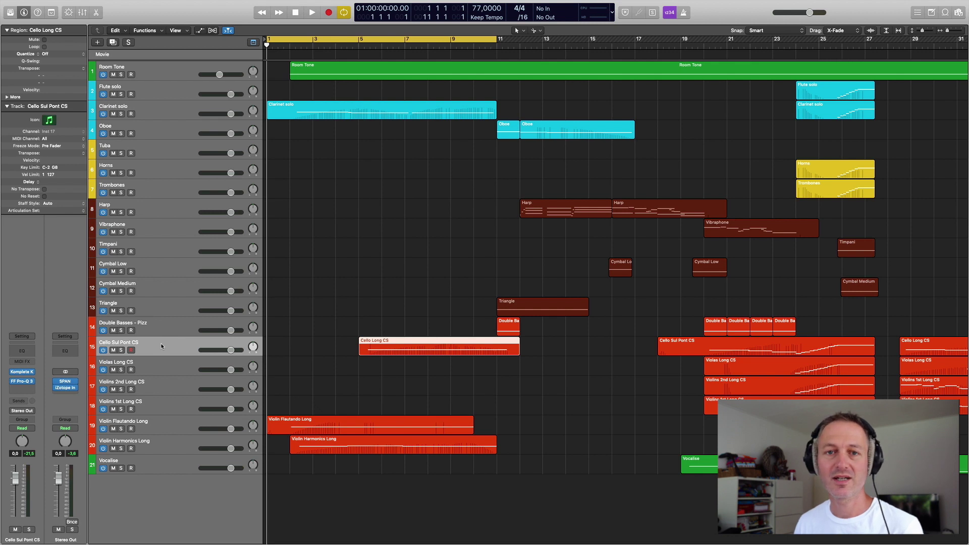
click(23, 372)
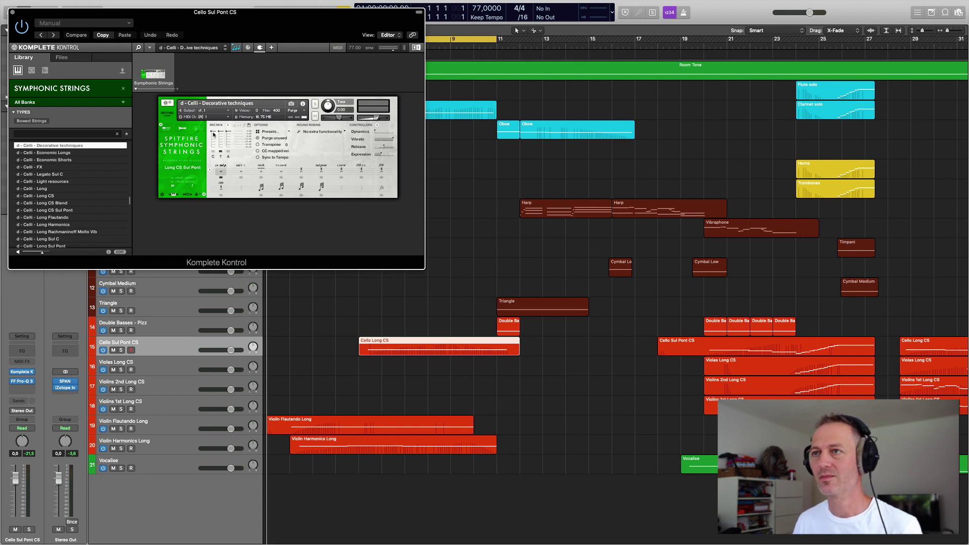
click(12, 12)
- Examine the pan and volume settings of the Violin Flautando Long track's Komplete Kontrol instrument, then close its window
click(156, 427)
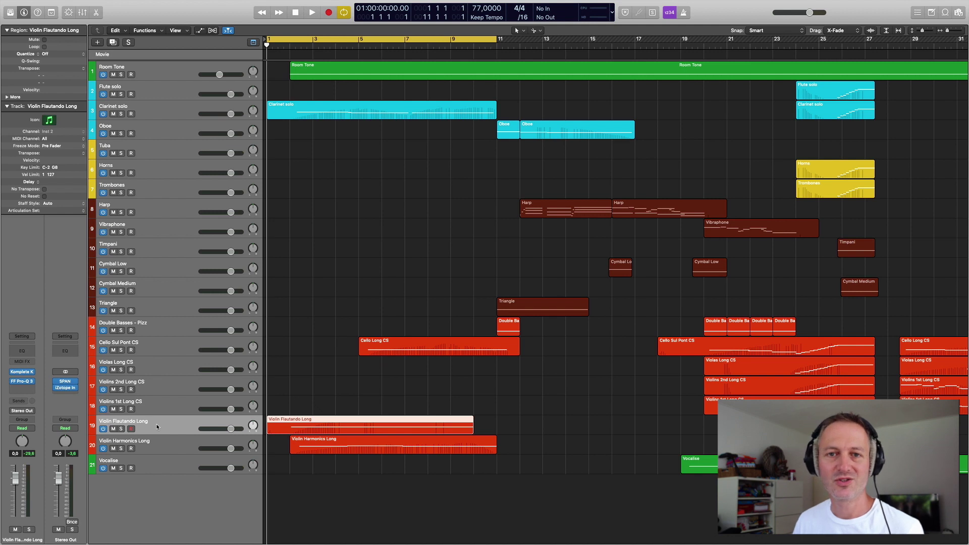
click(23, 372)
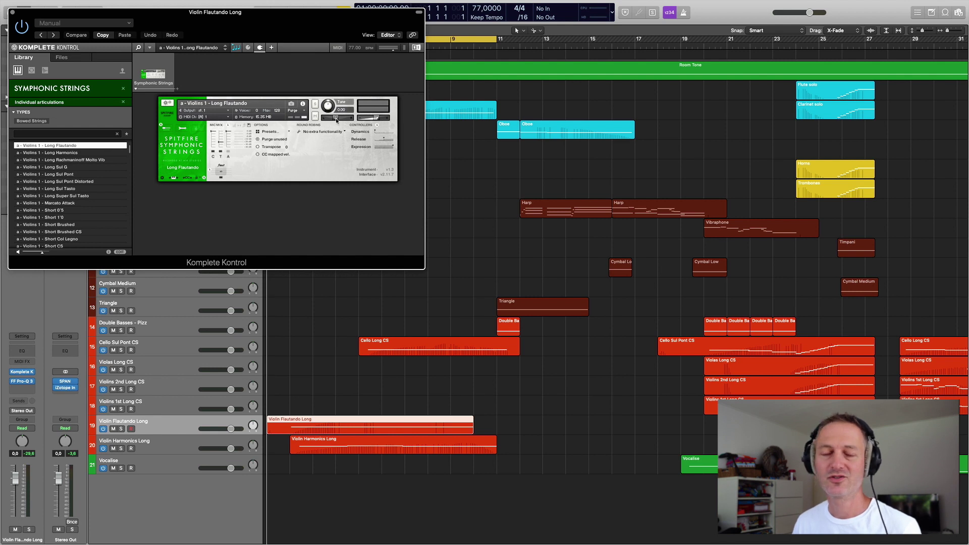
mouse_move(336, 120)
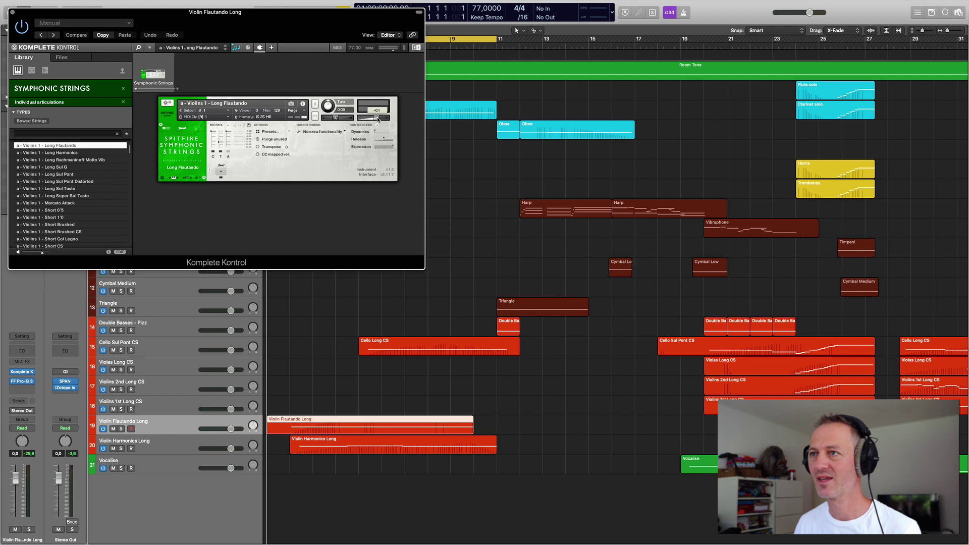
click(13, 11)
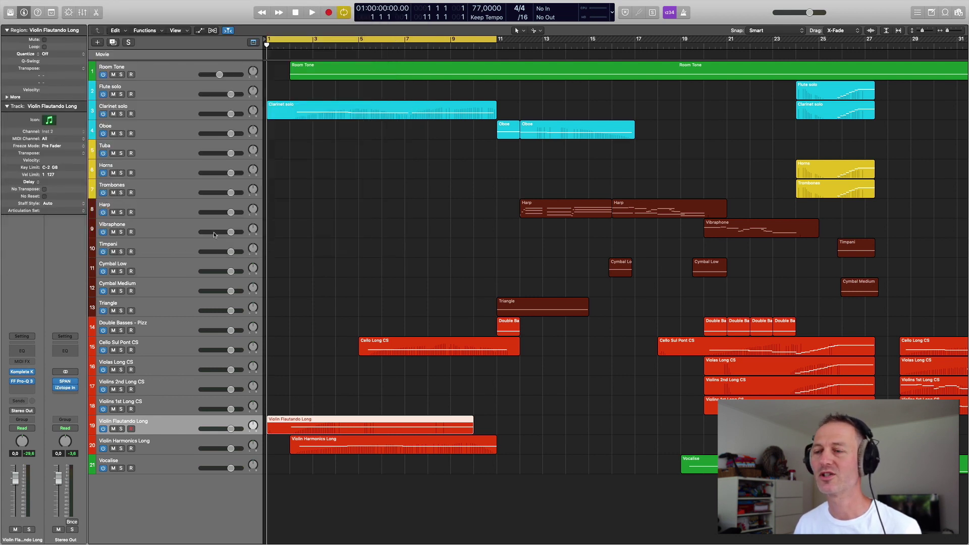
- Examine the pan and volume settings of the Violin Harmonics Long track's Komplete Kontrol instrument, then close its window
click(160, 447)
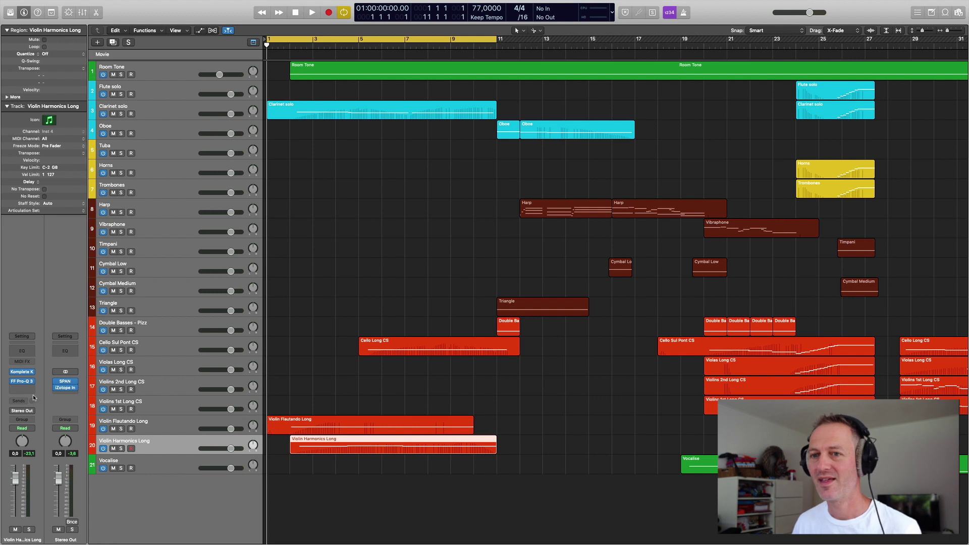
click(23, 372)
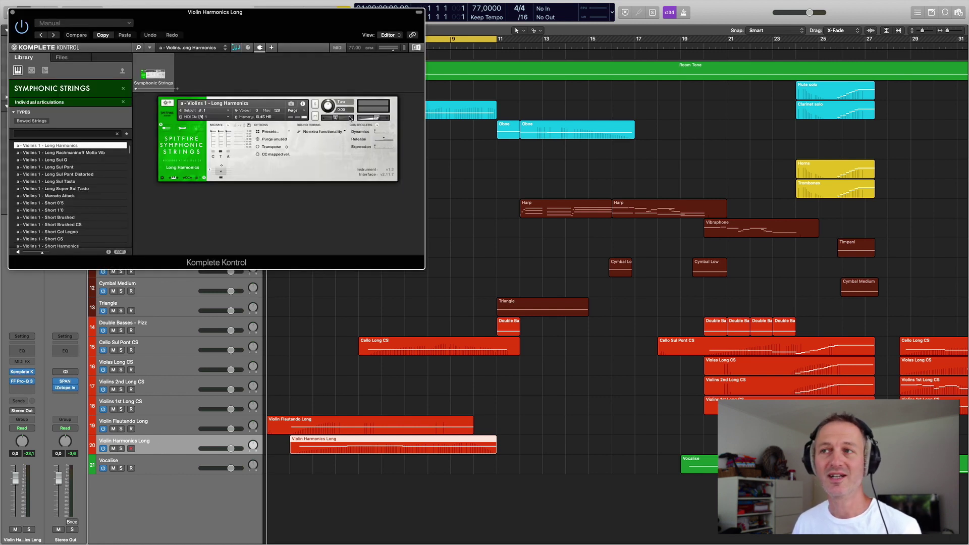
mouse_move(379, 118)
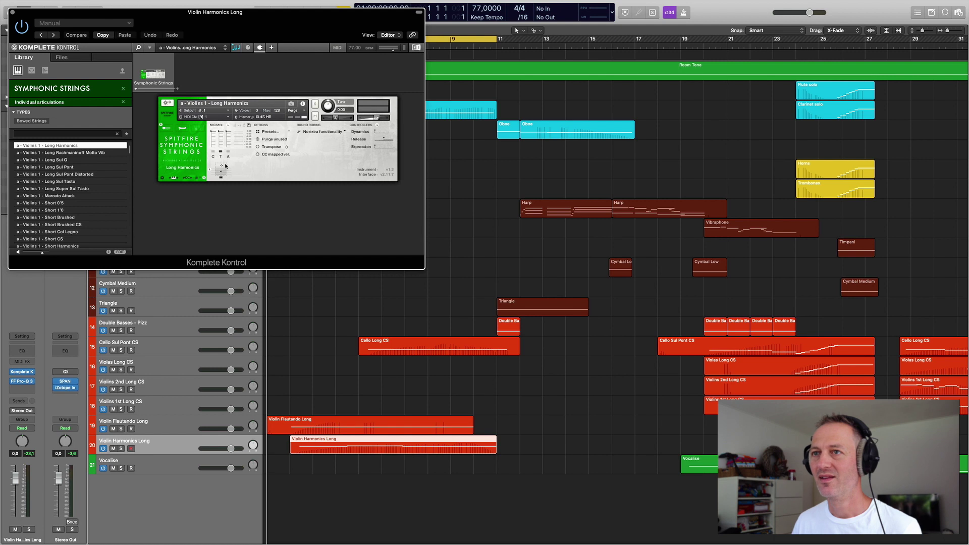
click(12, 11)
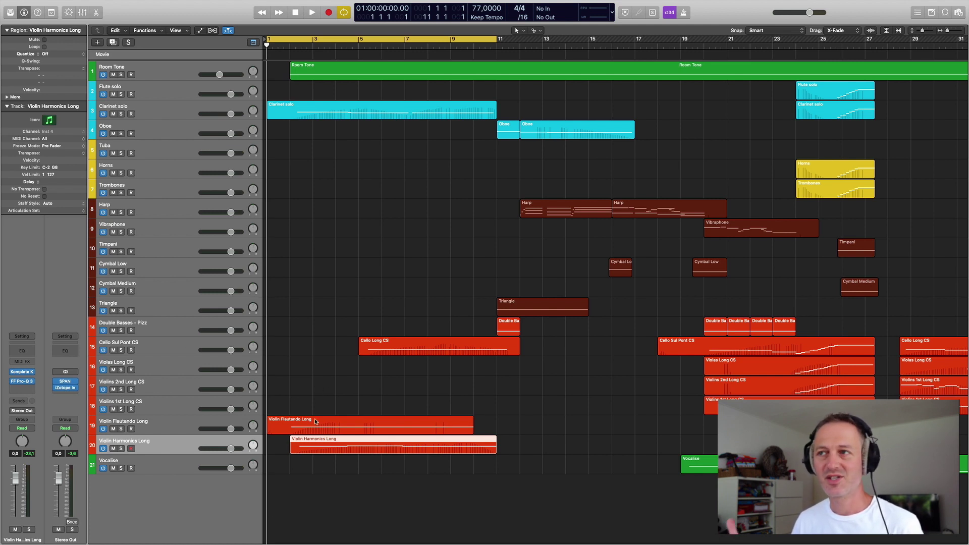
- Open the Clarinet solo region in an enlarged Piano Roll and display its Ch. 1: Expression curve
click(168, 110)
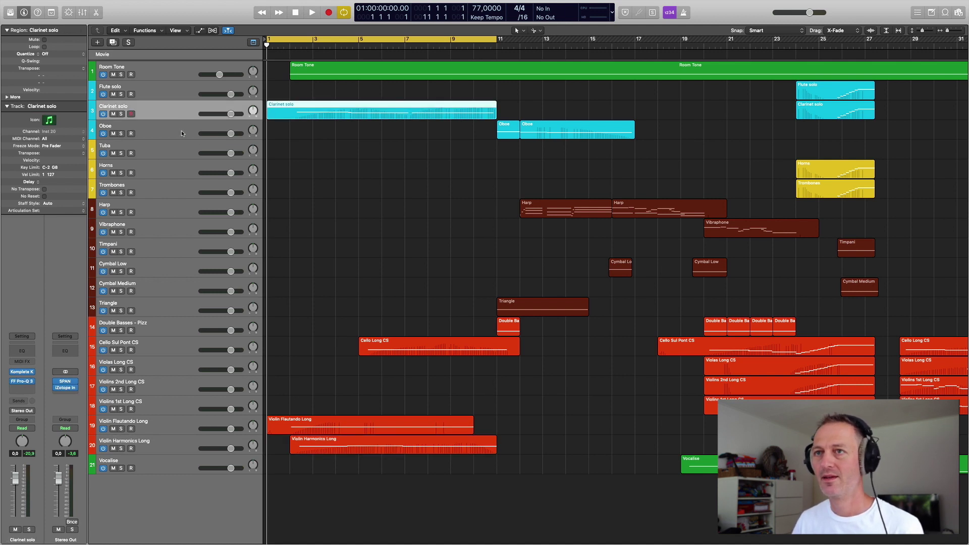
key(p)
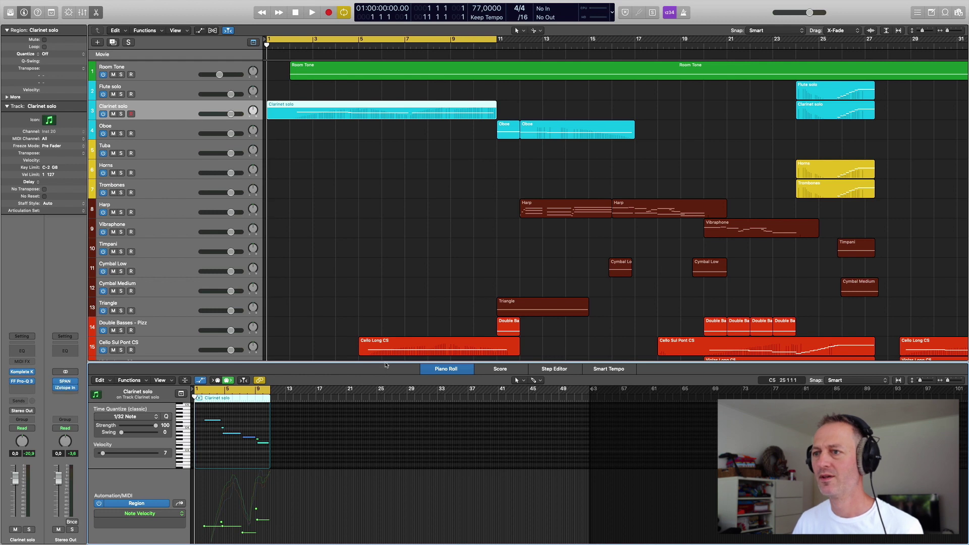
drag(386, 365, 386, 218)
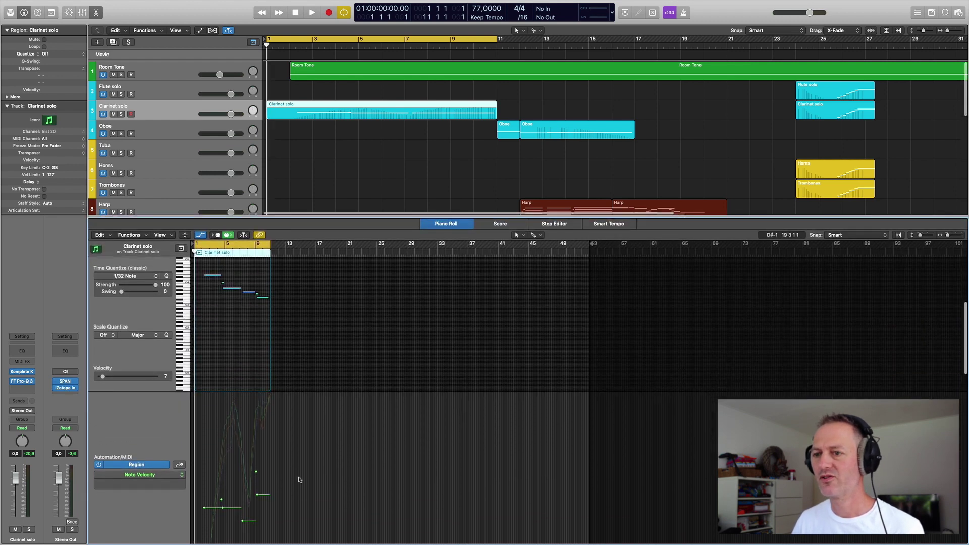
scroll(282, 401, up, 2)
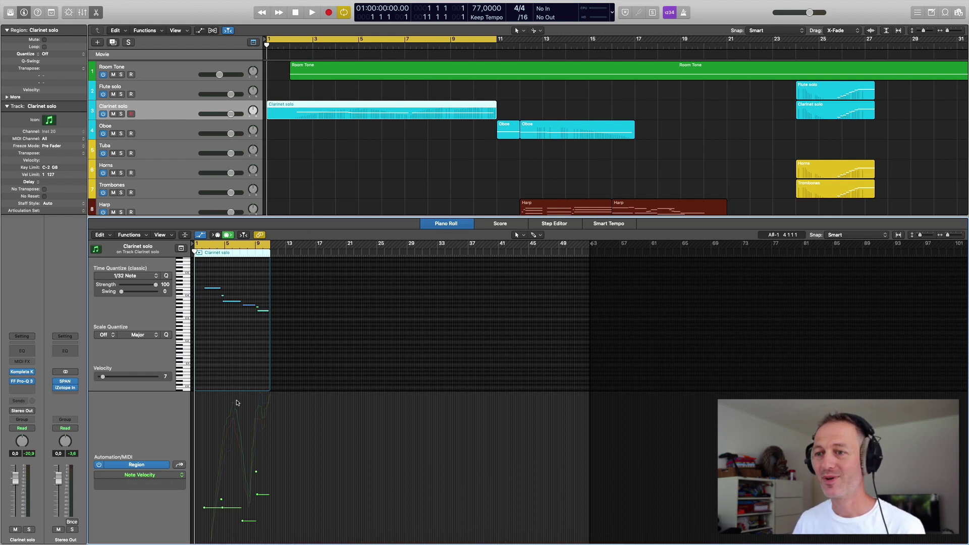
click(145, 477)
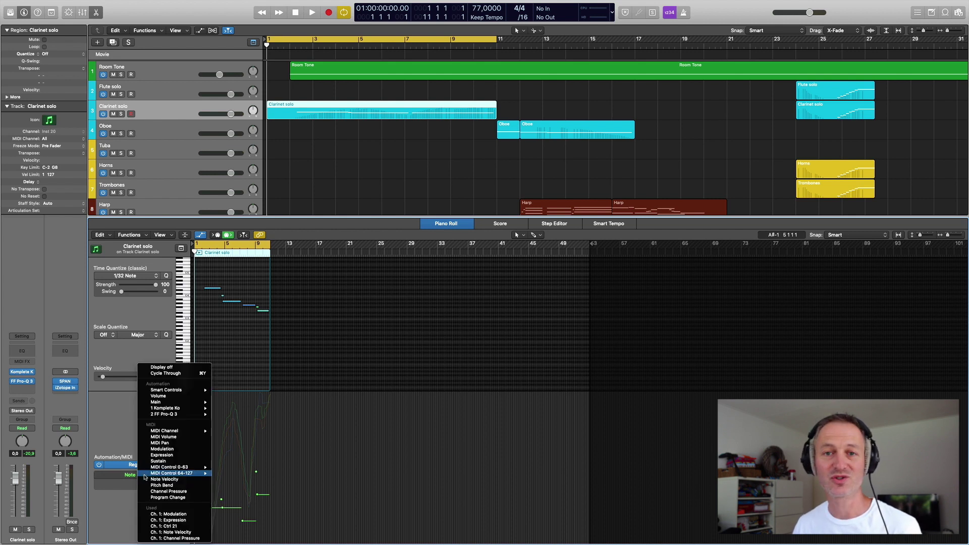
key(Escape)
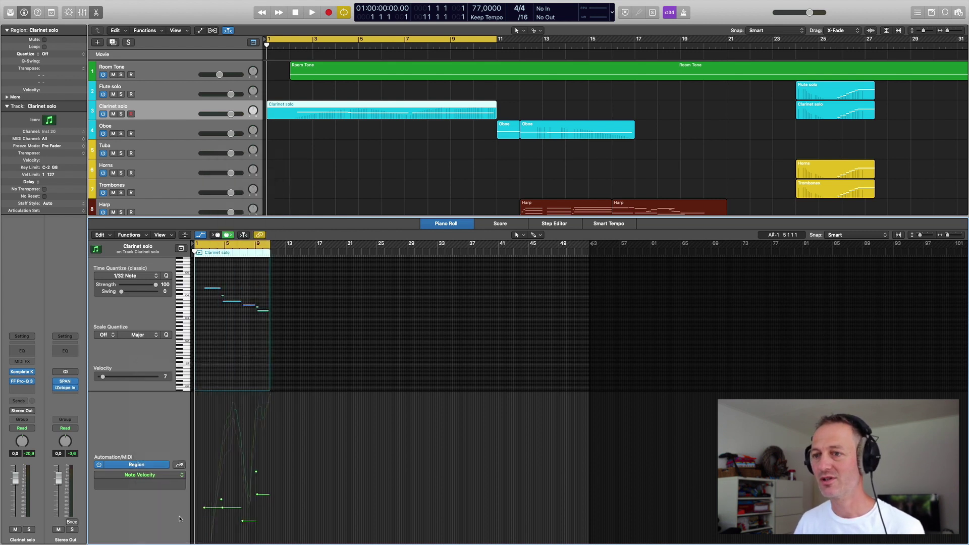
key(z)
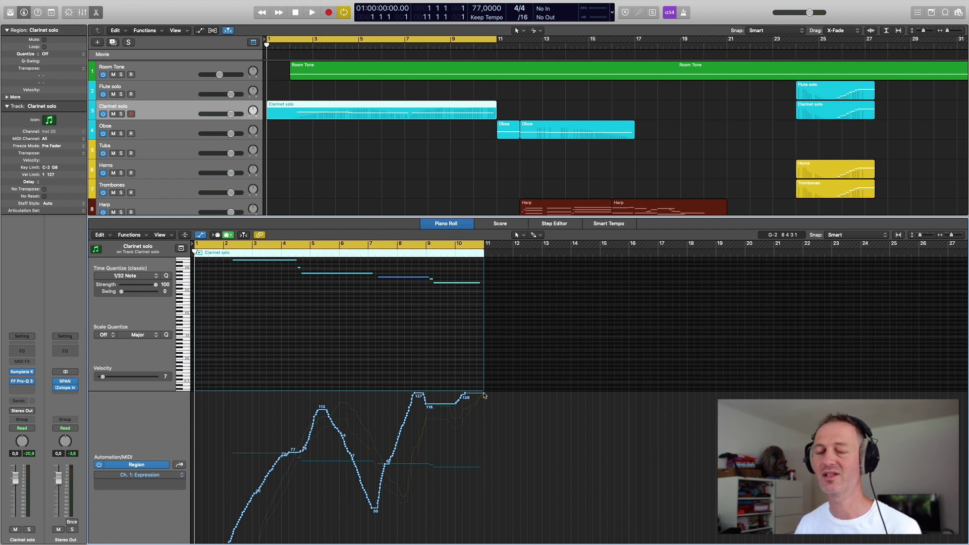
- Examine the Clarinet solo region's Ch. 1: Modulation curve and its Ch. 1: Ctrl 21 curve
click(148, 476)
click(152, 466)
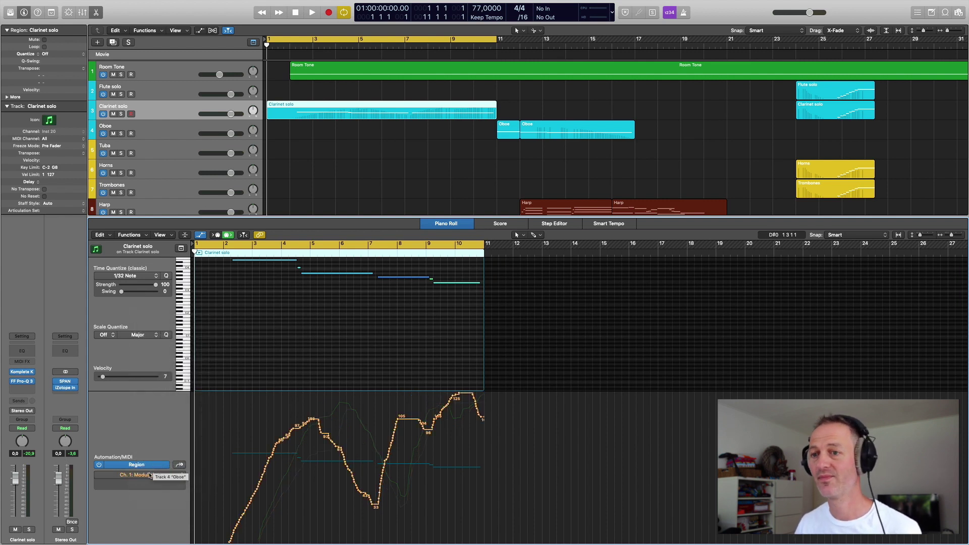
click(150, 475)
click(162, 484)
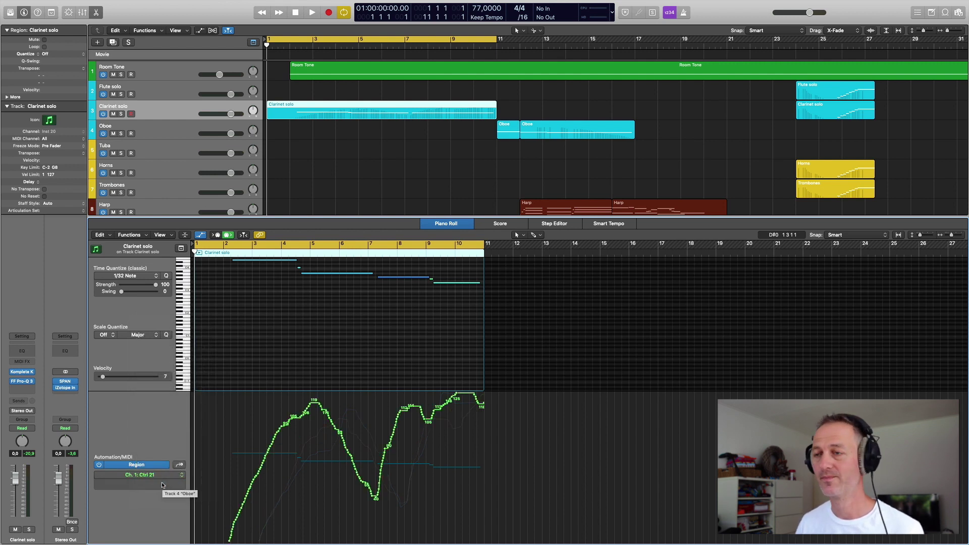
- Shrink the Piano Roll area and show the Cello Long CS region's notes and velocities in it
drag(550, 218, 546, 362)
scroll(416, 328, down, 2)
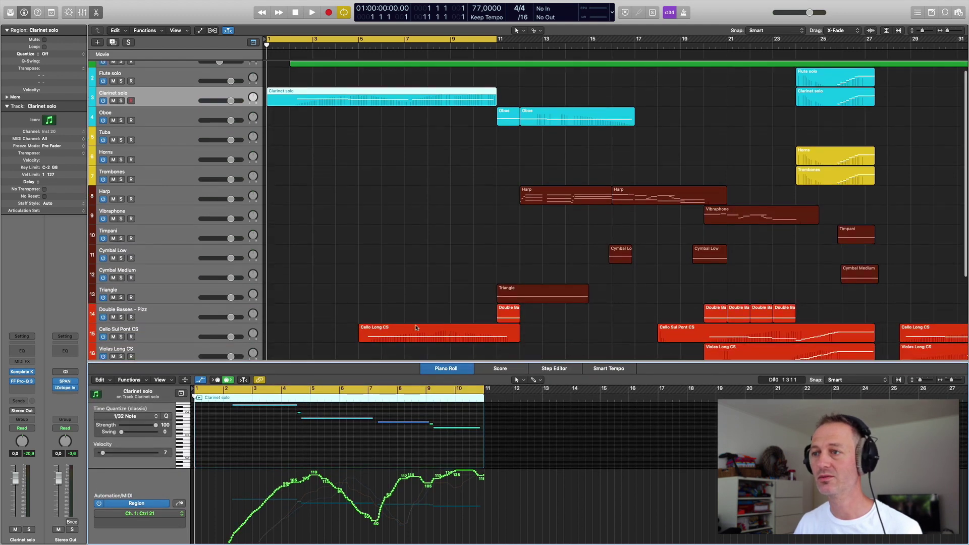
click(416, 329)
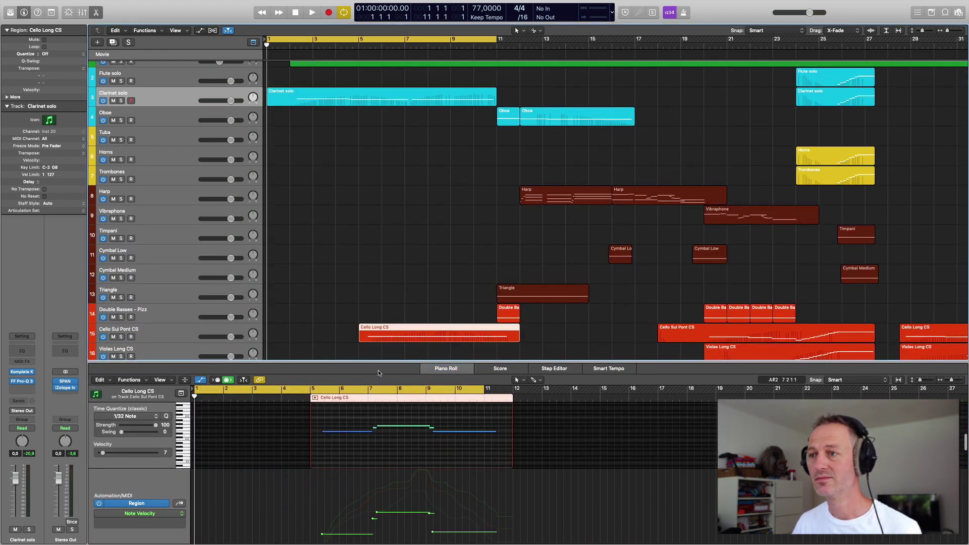
- Show the Violin Flautando Long region in the Piano Roll and examine its Ch. 1: Expression curve
scroll(378, 300, down, 5)
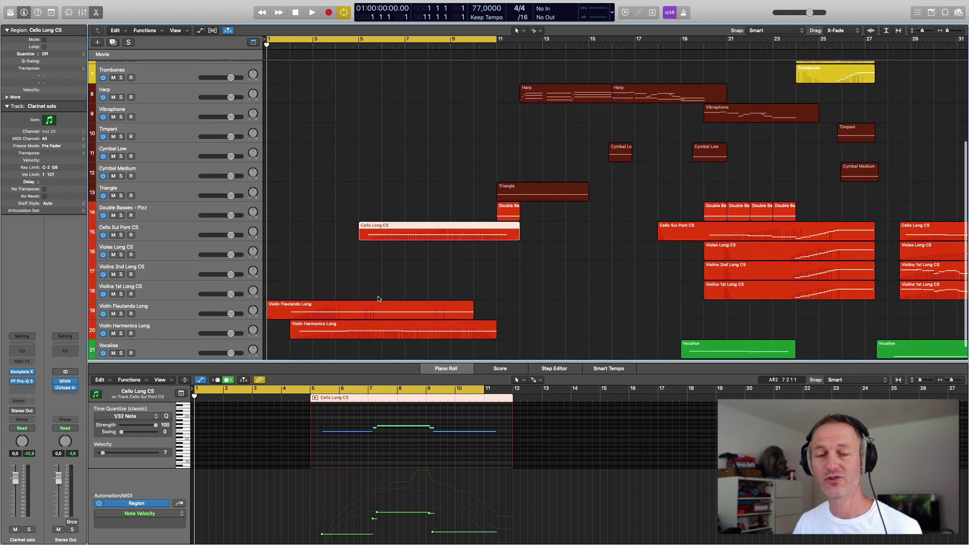
click(370, 310)
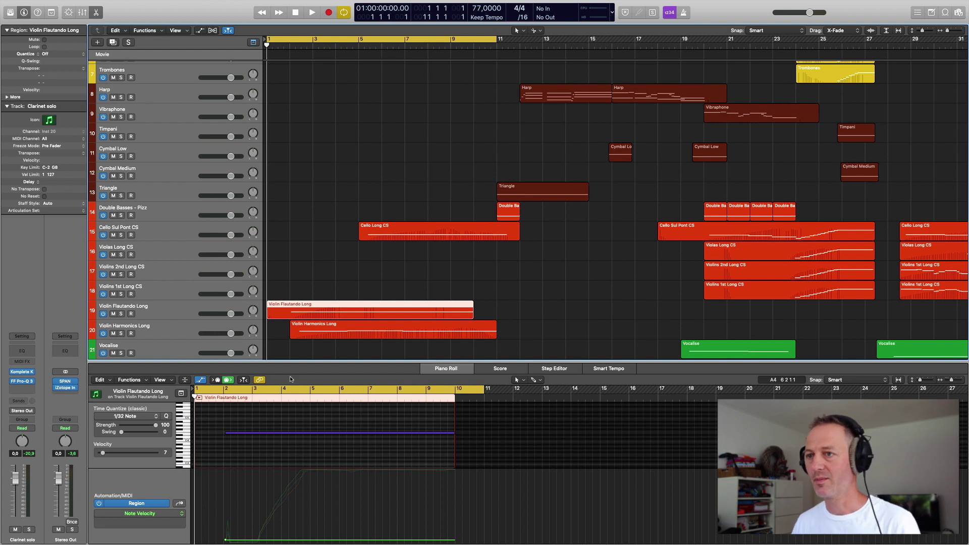
click(131, 511)
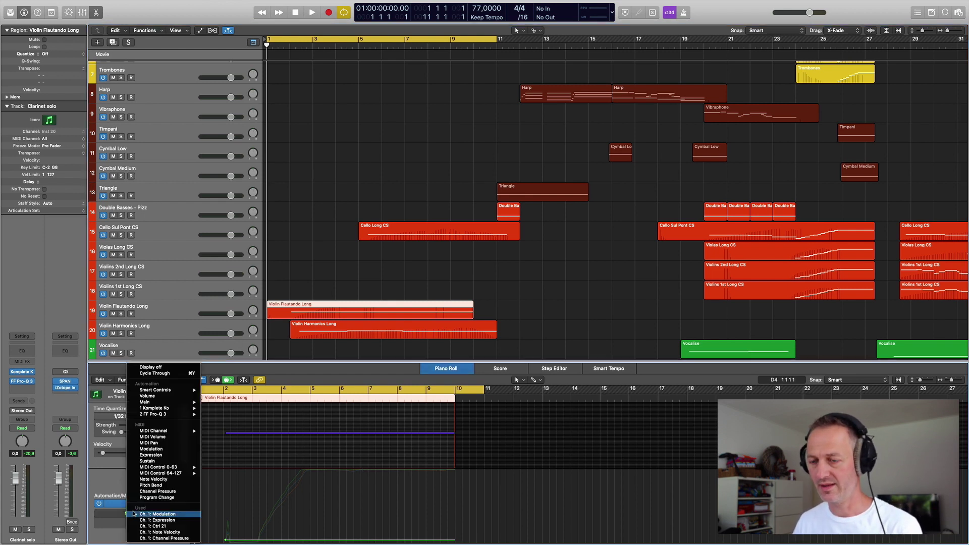
click(232, 523)
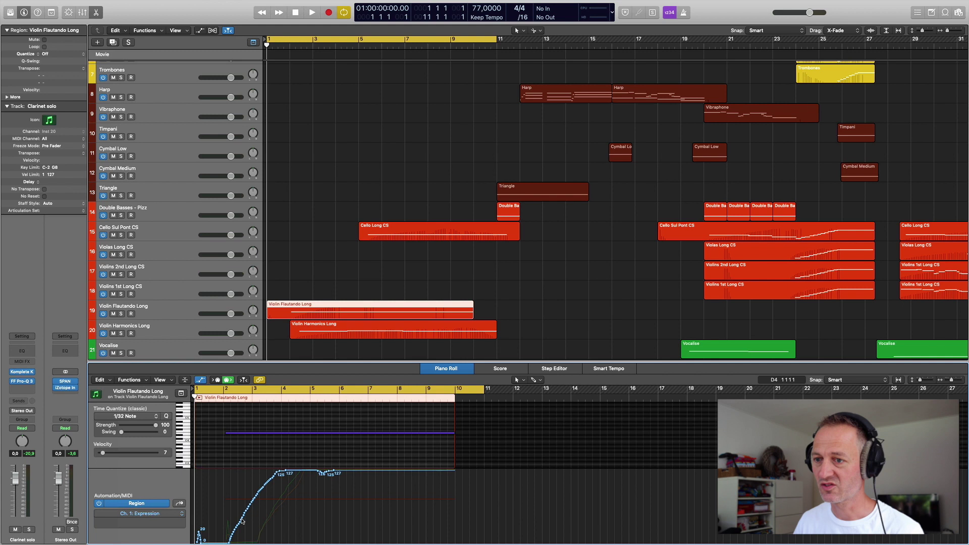
scroll(264, 534, down, 3)
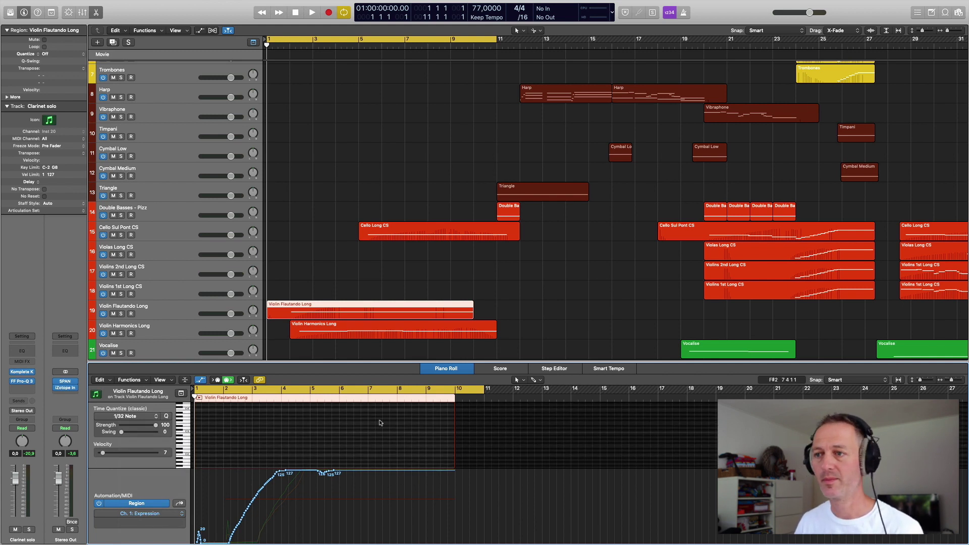
- Examine the Violin Flautando Long region's Ch. 1: Modulation curve and its Ch. 1: Ctrl 21 curve
click(151, 511)
click(152, 508)
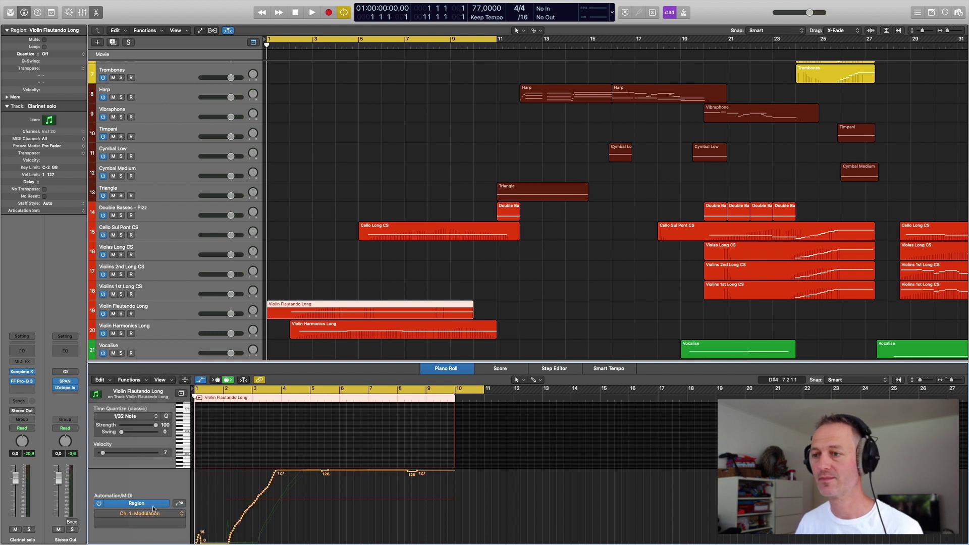
click(141, 514)
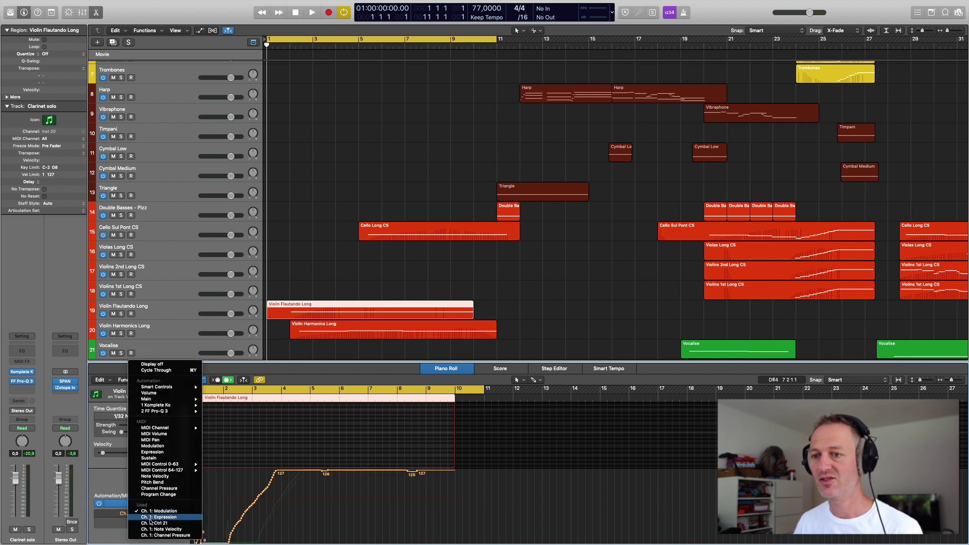
click(151, 524)
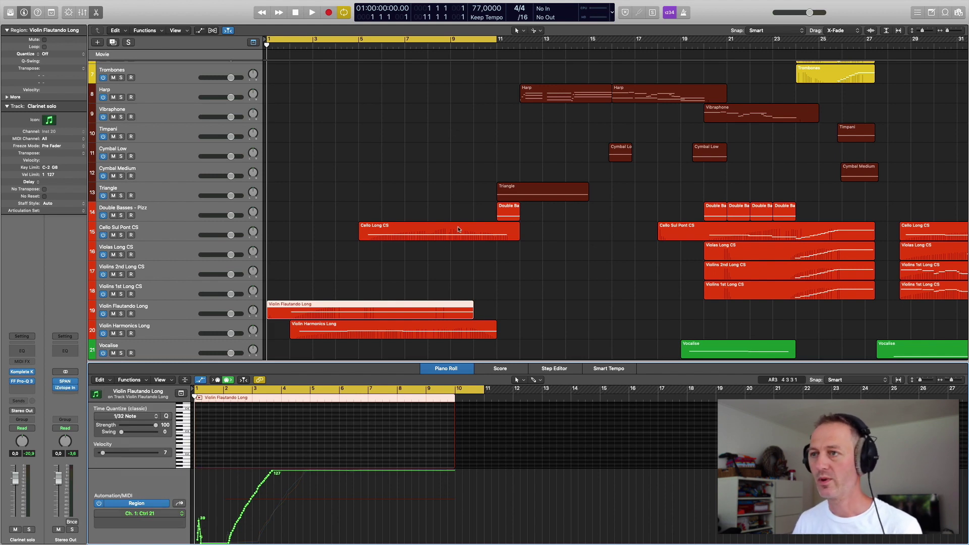
- Select the Clarinet solo track and replace the Piano Roll with the Mixer
scroll(458, 229, up, 6)
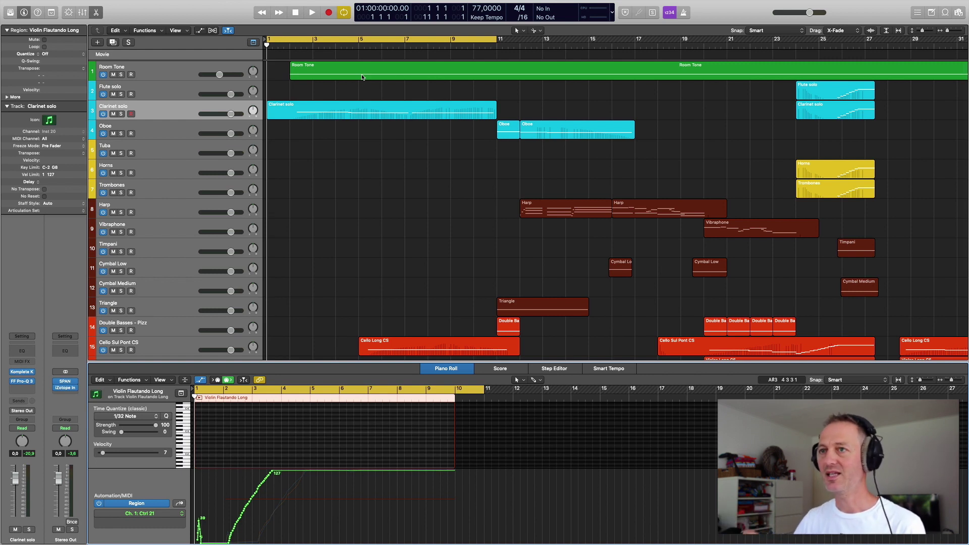
click(179, 114)
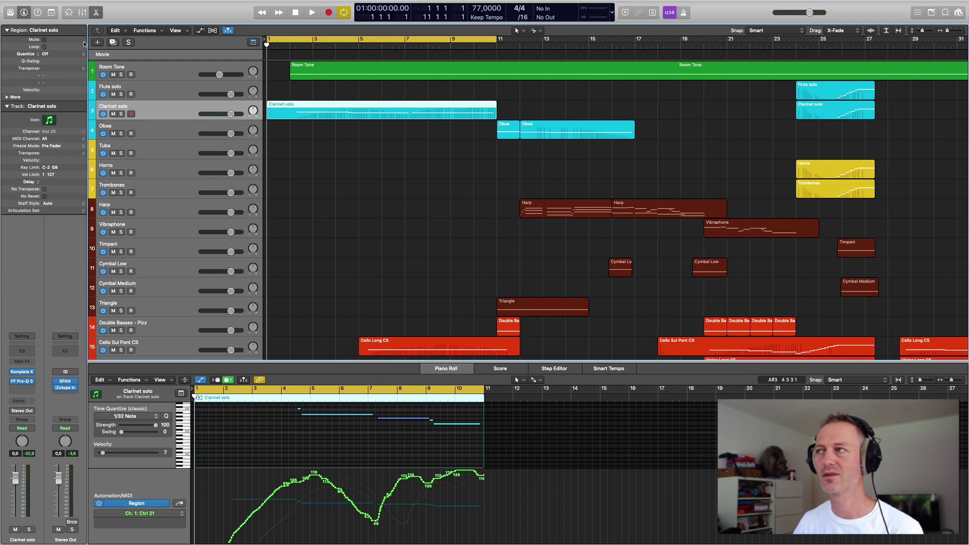
click(83, 13)
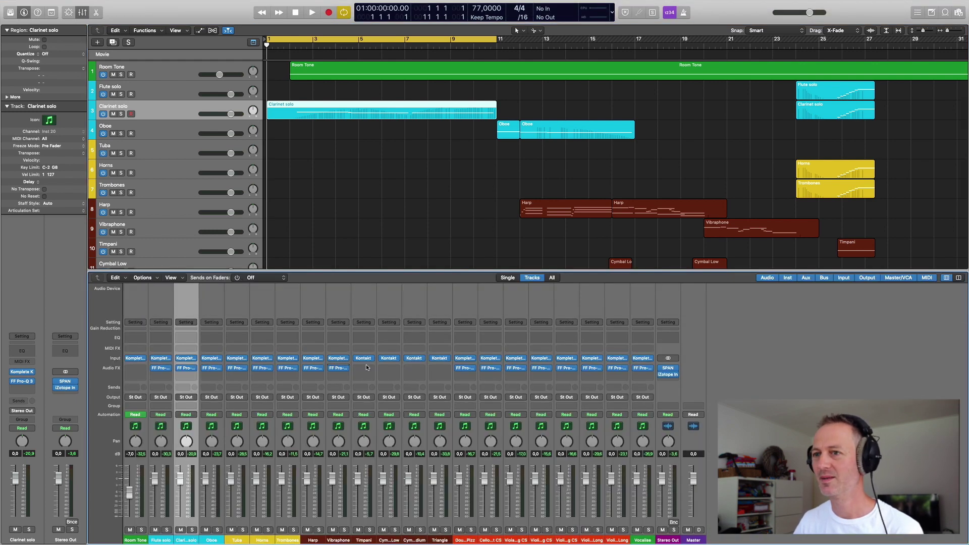
- Examine the low-cut and bell bands in the Clarinet solo channel's FF Pro-Q 3, then close the plug-in window
mouse_move(186, 369)
click(186, 369)
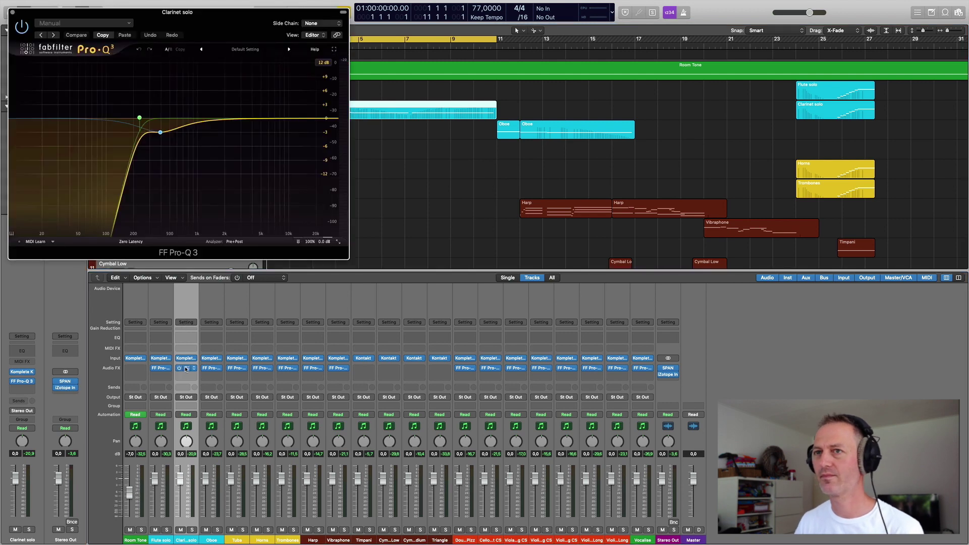
drag(212, 22, 630, 80)
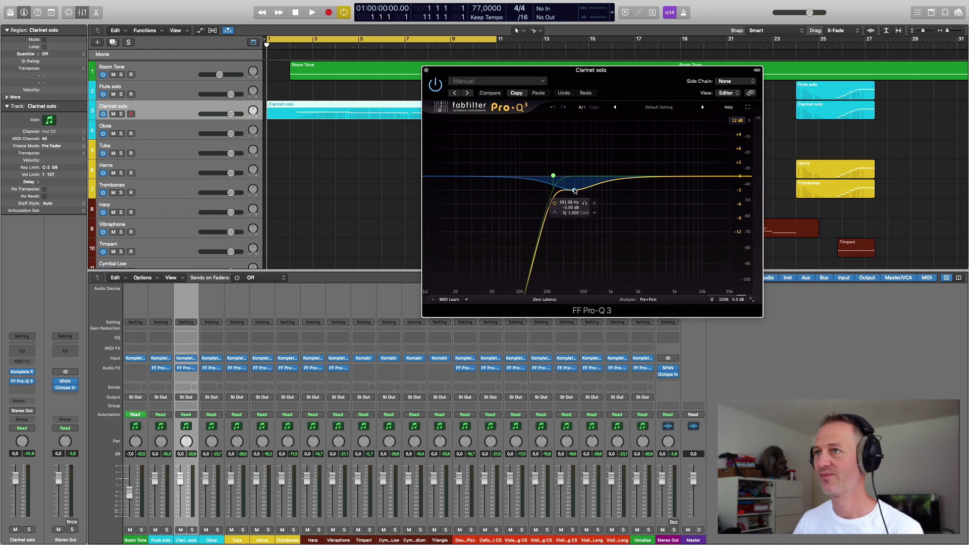
click(427, 69)
- Select the Cello Sul Pont CS track, examine the low-cut and bell bands in its FF Pro-Q 3, then close the plug-in window
scroll(399, 156, down, 8)
click(398, 171)
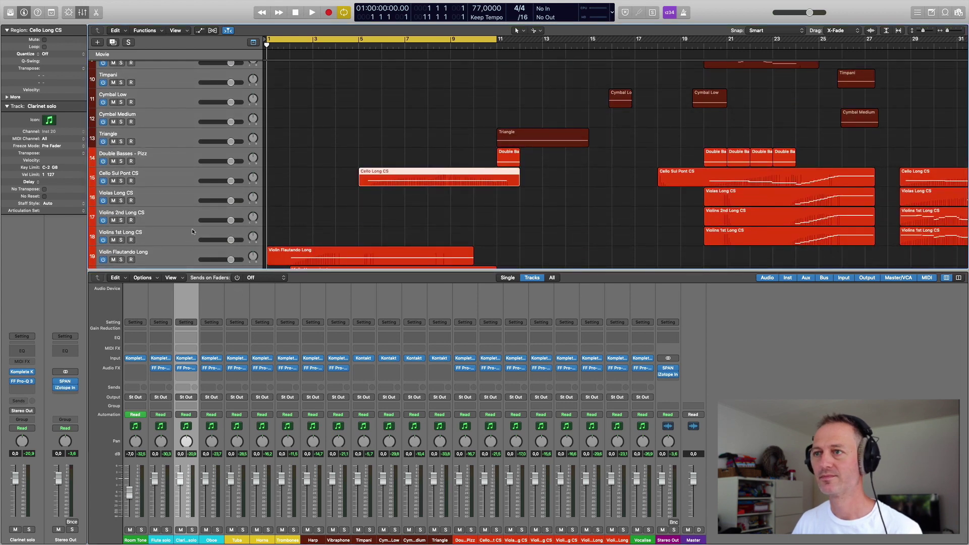
click(175, 178)
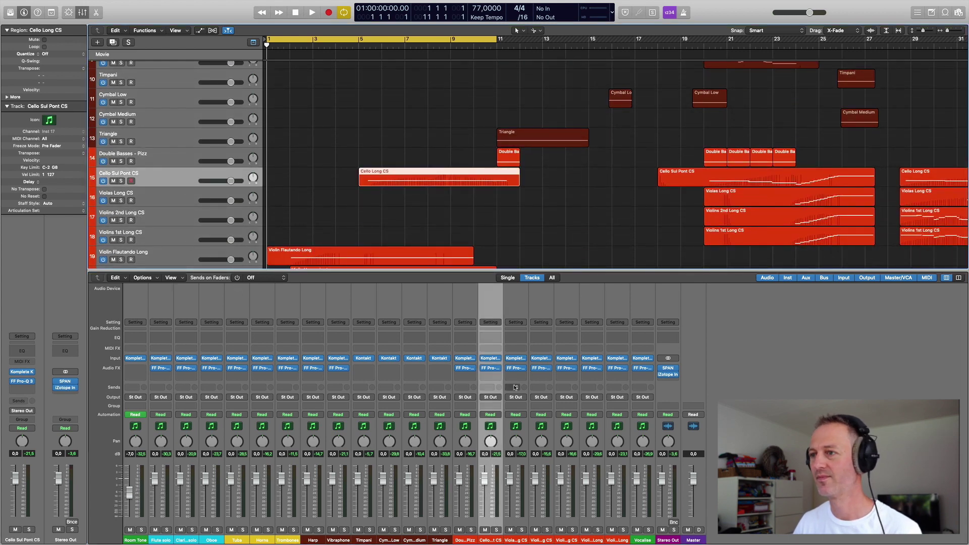
click(489, 368)
mouse_move(95, 121)
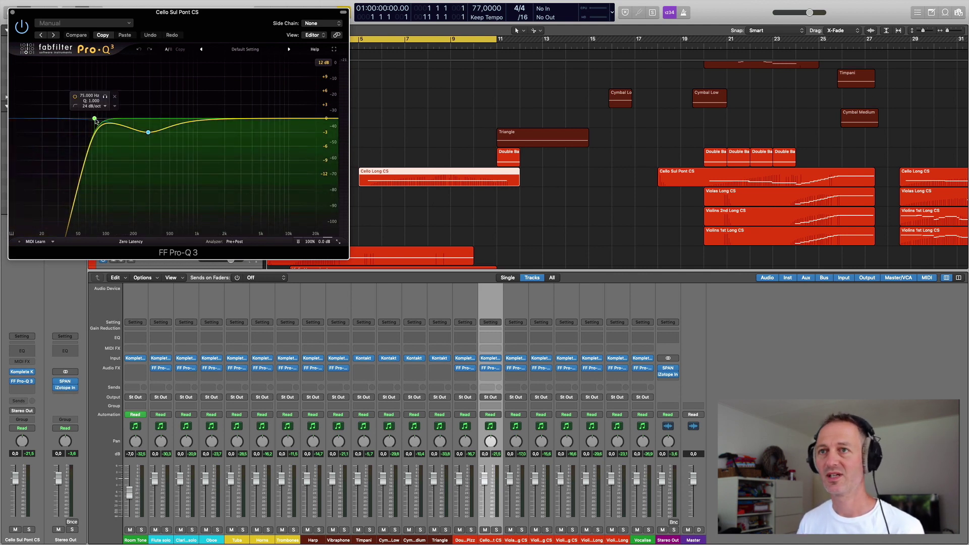
mouse_move(149, 132)
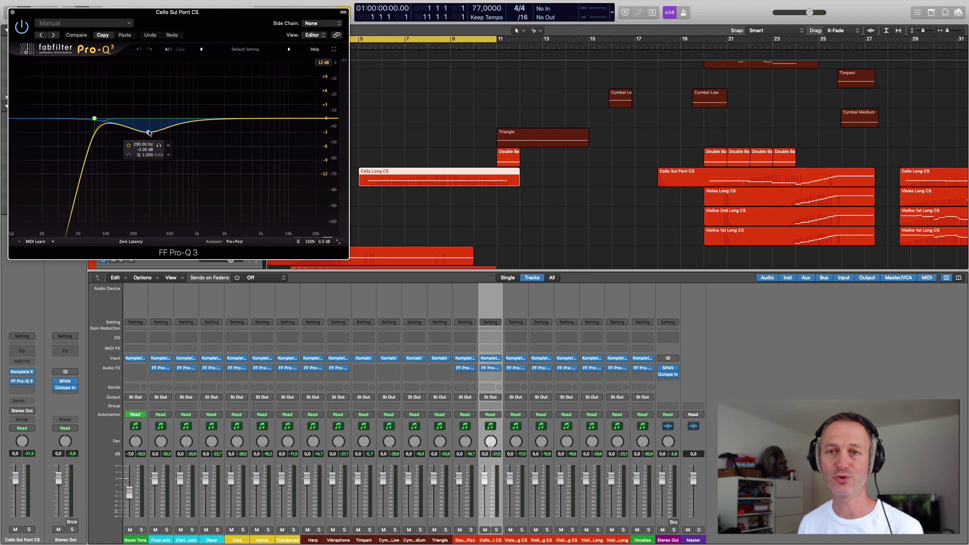
click(12, 13)
- Select the Violin Flautando Long track, examine the low-cut band in its FF Pro-Q 3, then close the plug-in window
scroll(335, 137, down, 3)
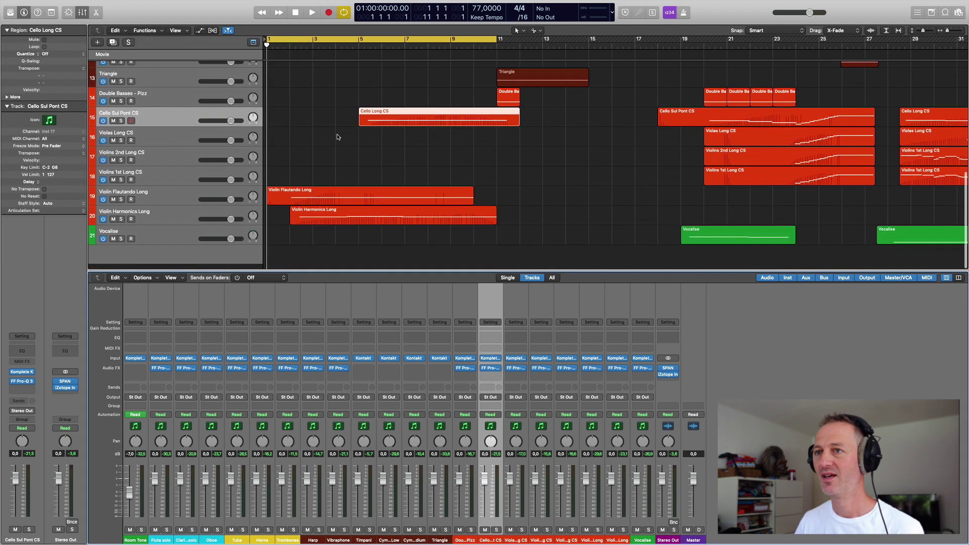
click(160, 197)
click(592, 371)
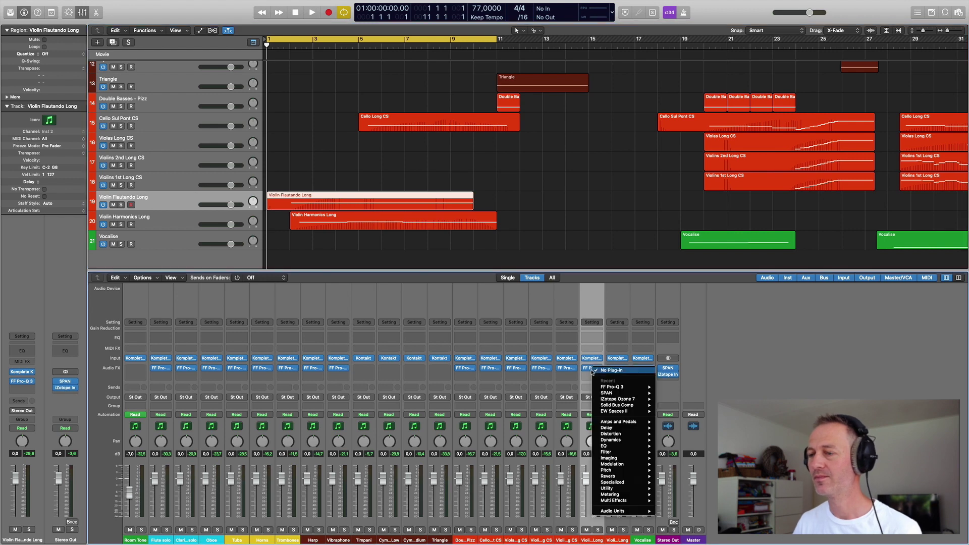
click(593, 368)
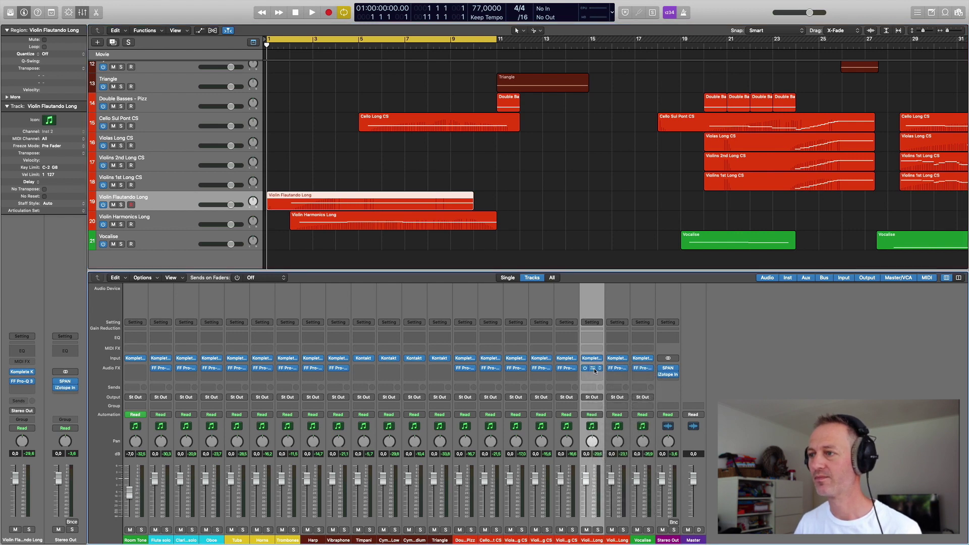
click(593, 370)
mouse_move(134, 120)
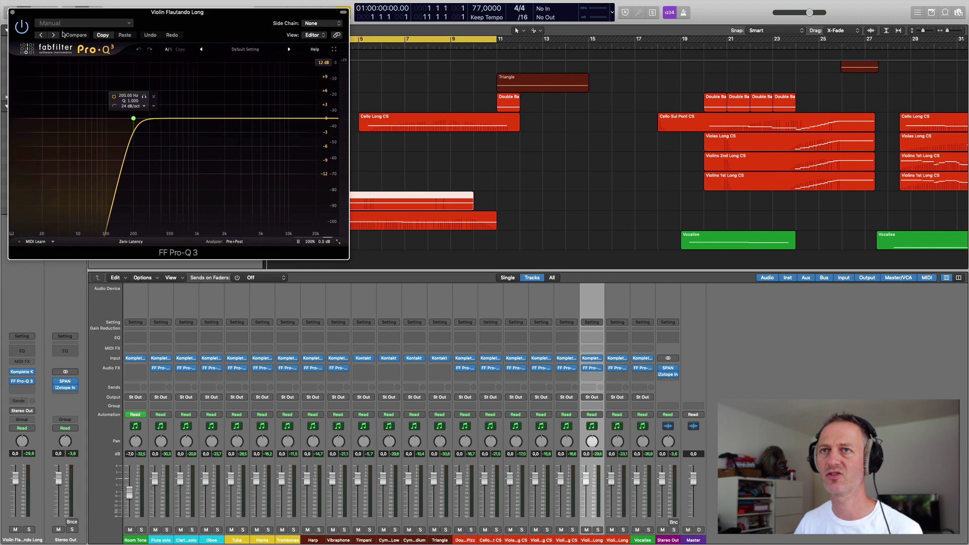
click(13, 11)
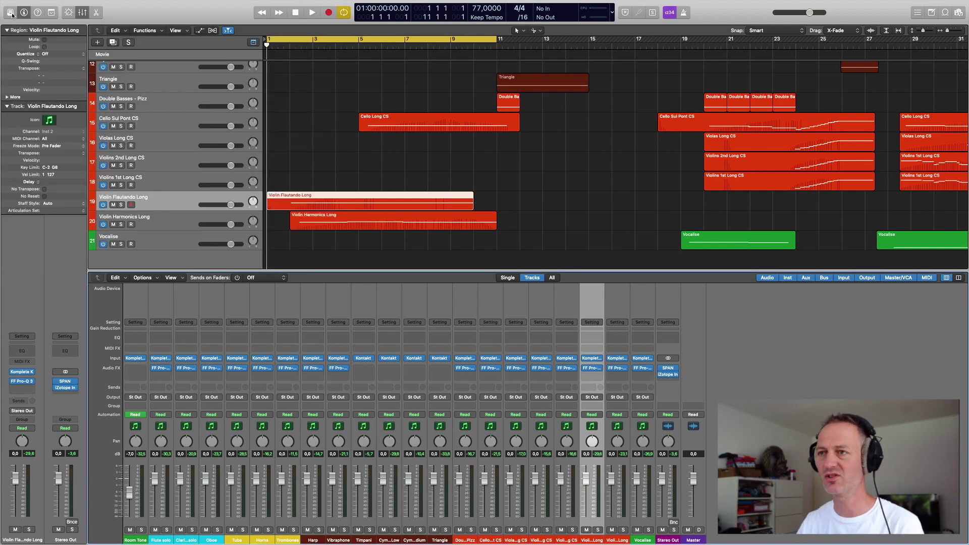
- Examine the low-cut band in the Violin Harmonics Long channel's FF Pro-Q 3, then close the plug-in window
click(618, 369)
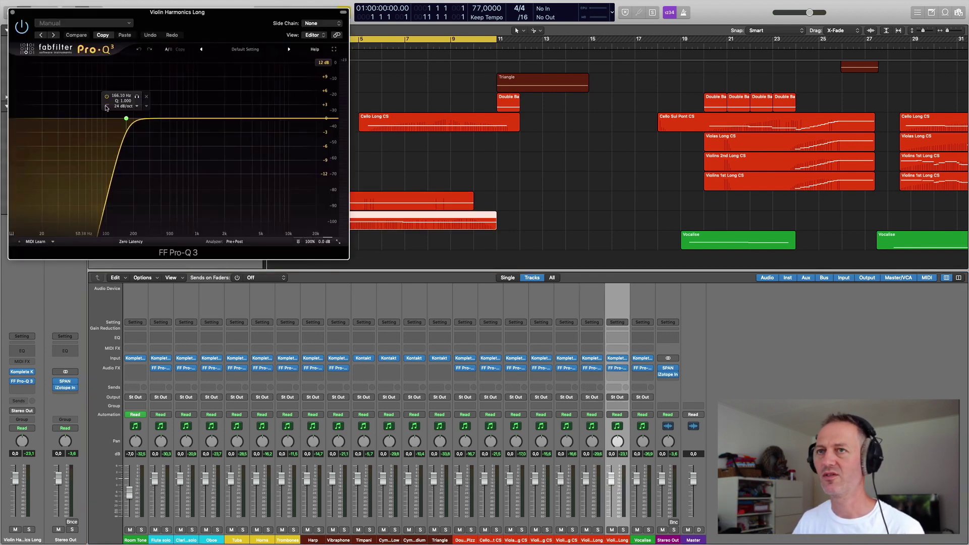
drag(137, 14, 504, 77)
mouse_move(493, 183)
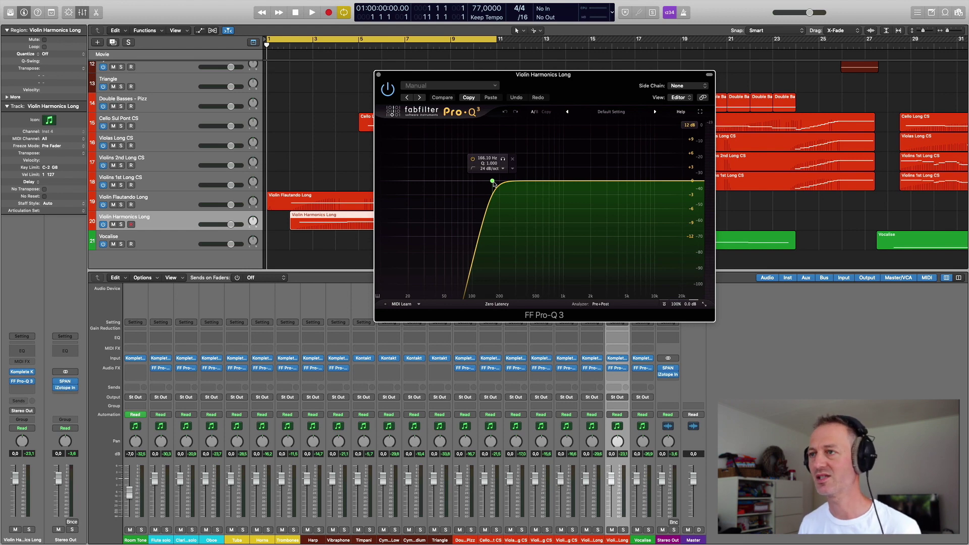
click(379, 75)
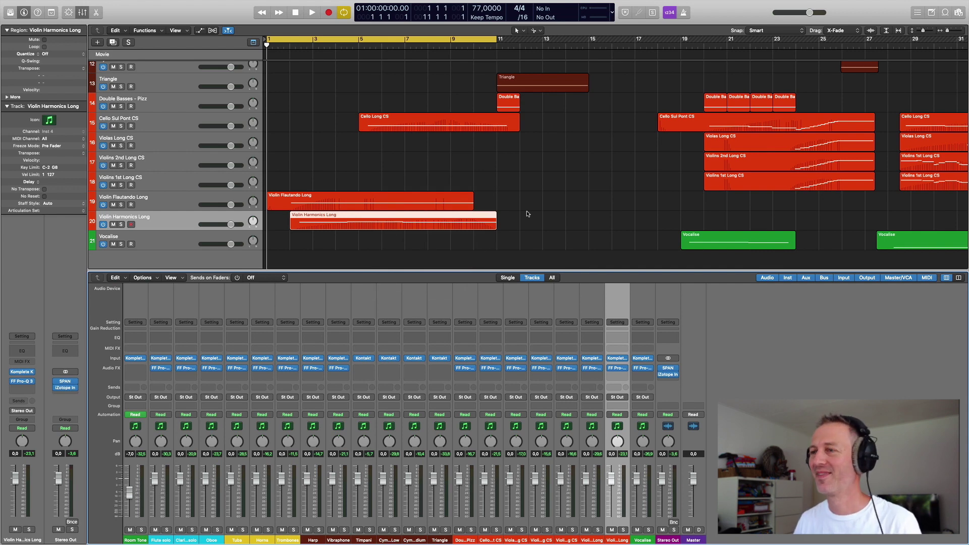
- Play the opening passage from bar 1 to the end of bar 10, hiding the Mixer during playback to see all the tracks
scroll(528, 213, up, 10)
key(space)
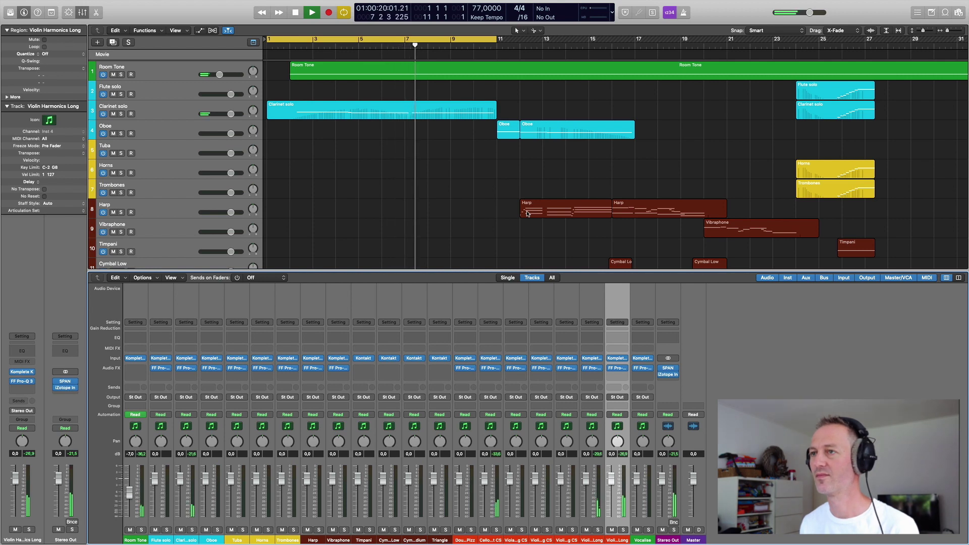
scroll(527, 214, down, 4)
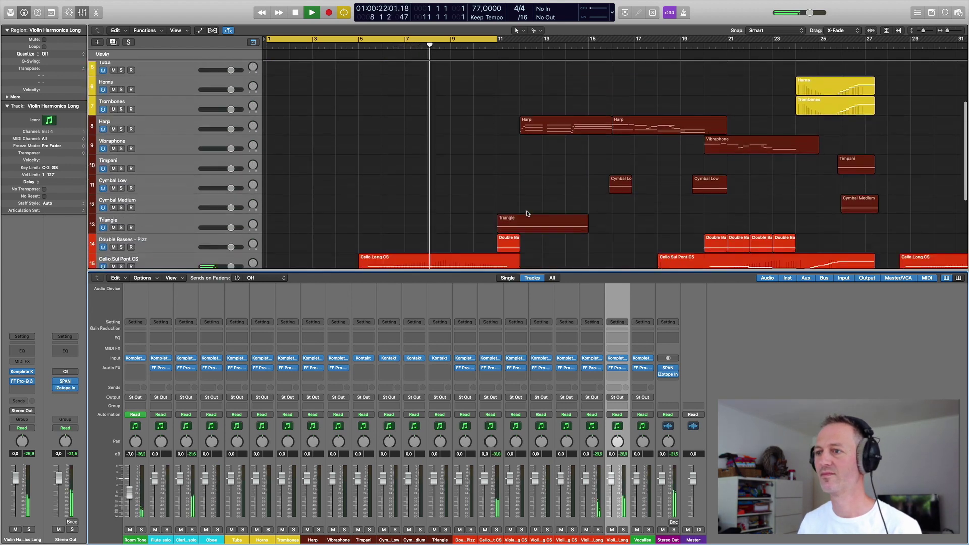
scroll(527, 213, down, 1)
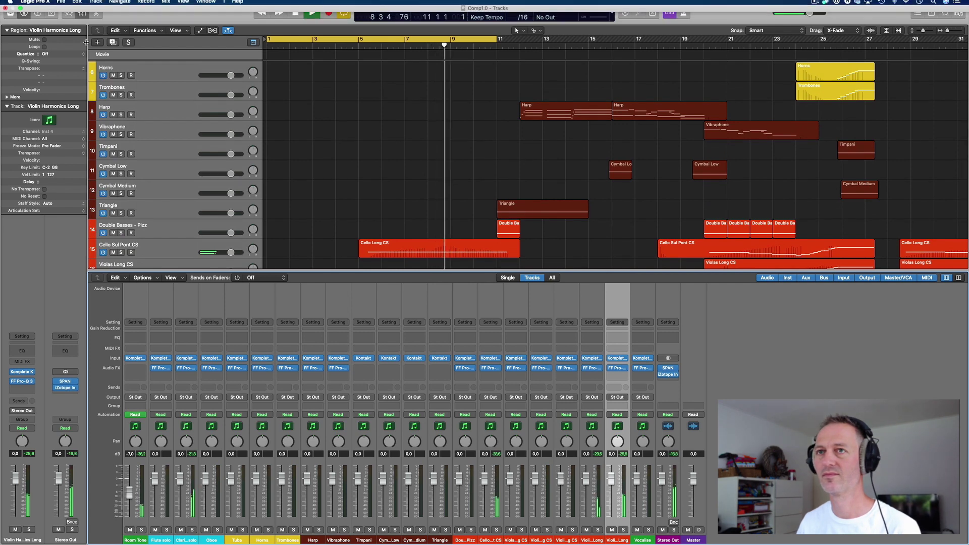
key(x)
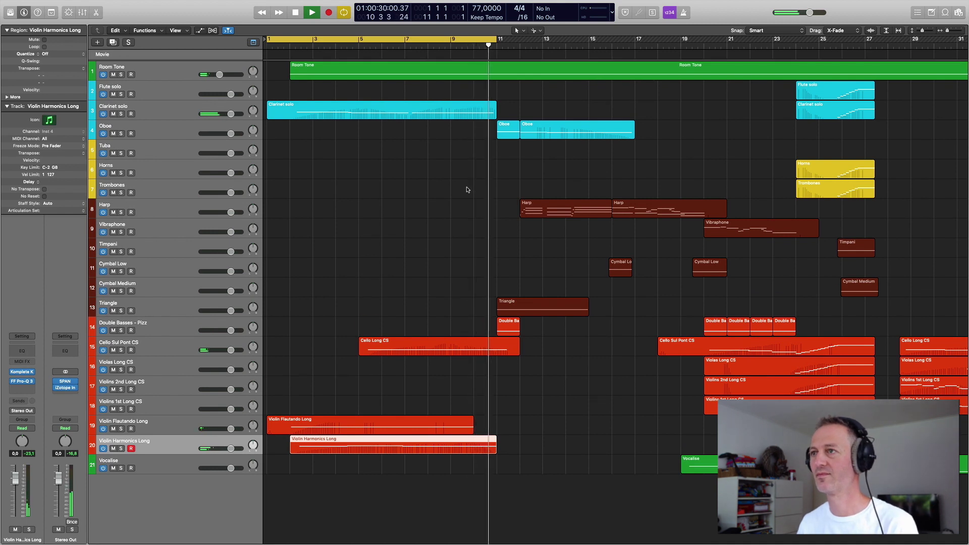
key(space)
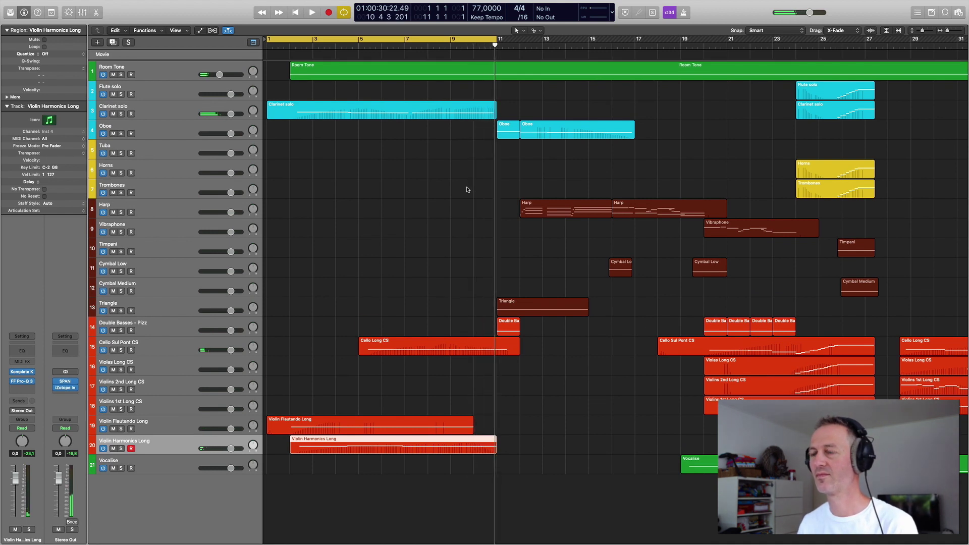
- Show the Clarinet solo region in the Piano Roll and examine its Ch. 1: Ctrl 21 curve against the notes
double_click(370, 113)
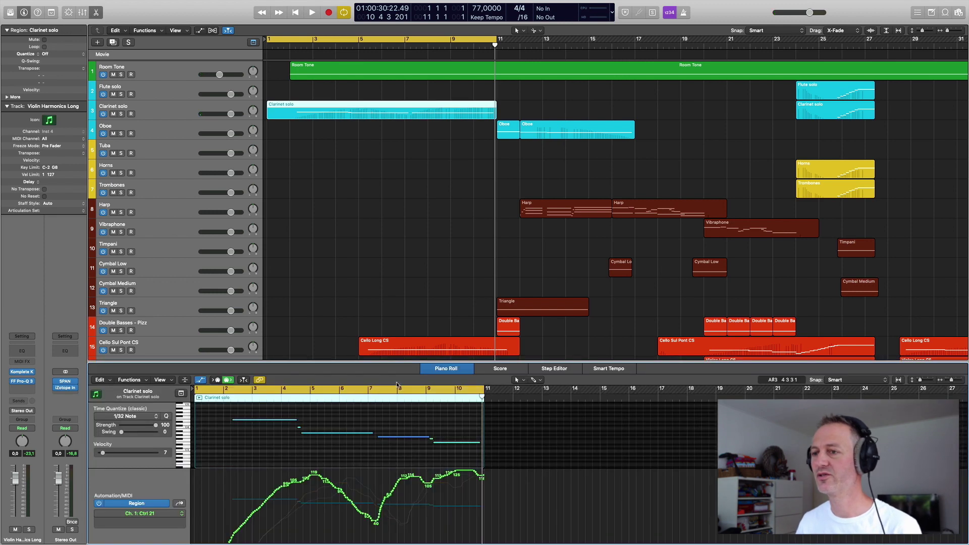
key(super+Right)
key(super+Right)
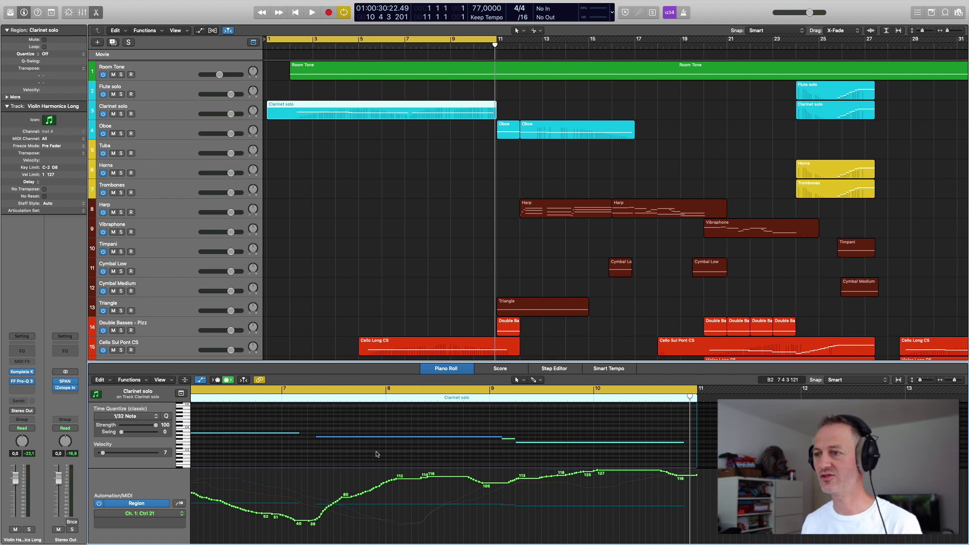
scroll(399, 451, left, 6)
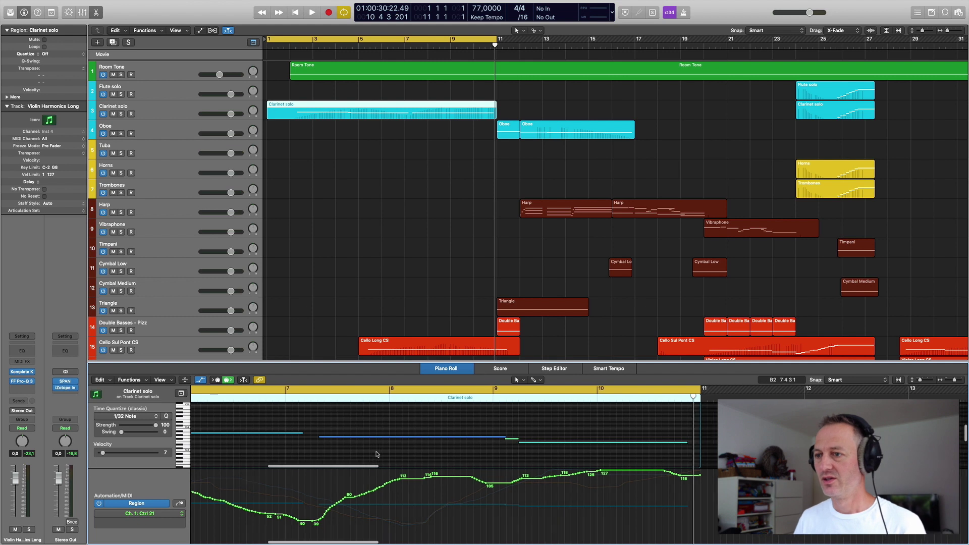
scroll(424, 446, left, 3)
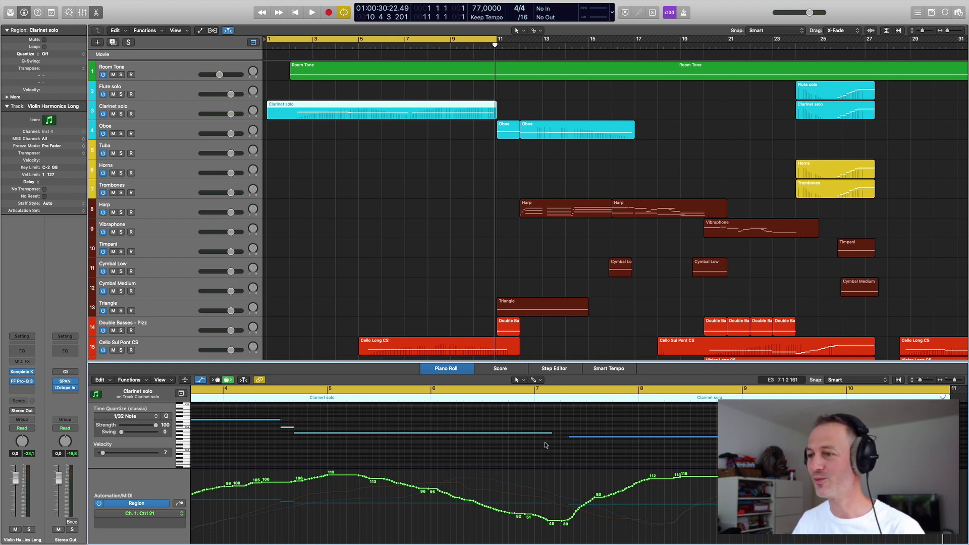
scroll(390, 433, left, 5)
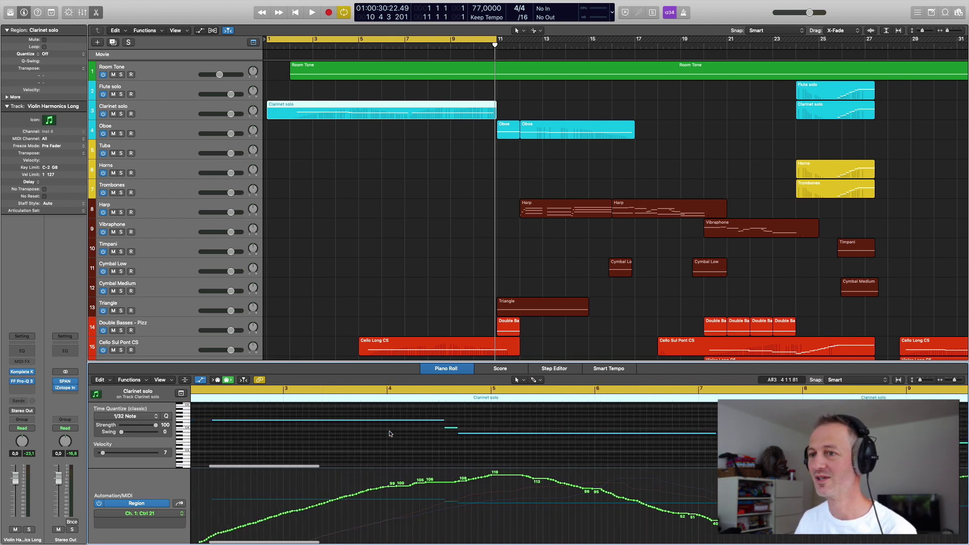
scroll(620, 446, right, 3)
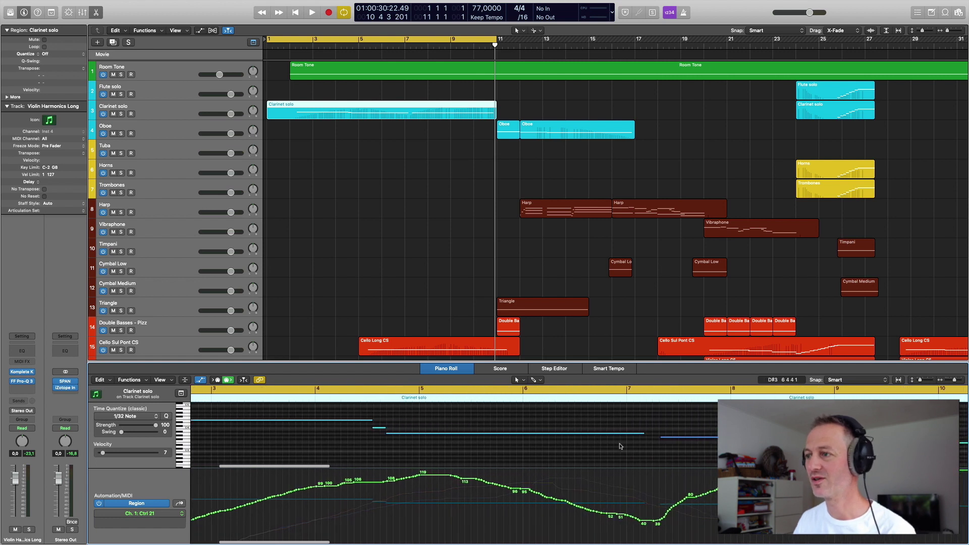
scroll(657, 435, right, 8)
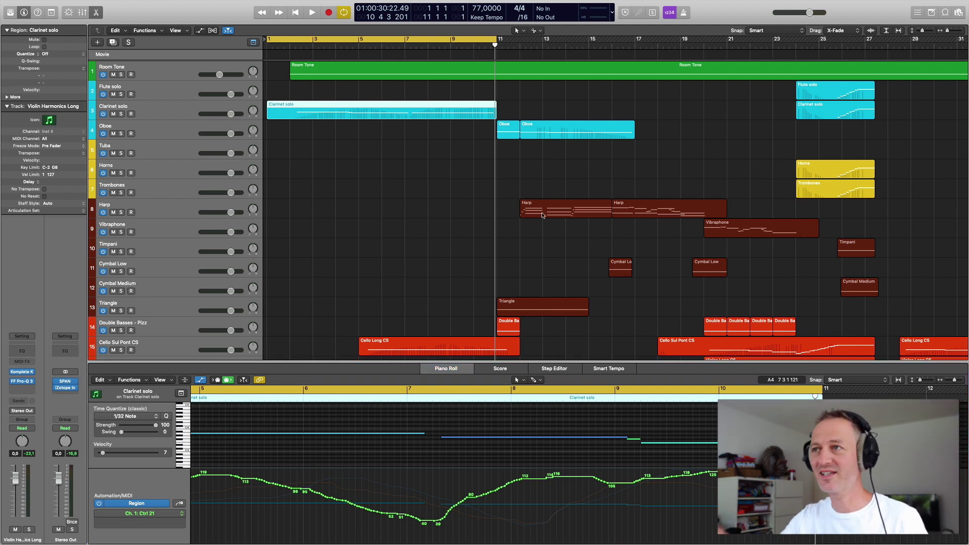
- Set the cycle range from bar 11 to bar 20 and play that passage through while reviewing the tracks
click(492, 40)
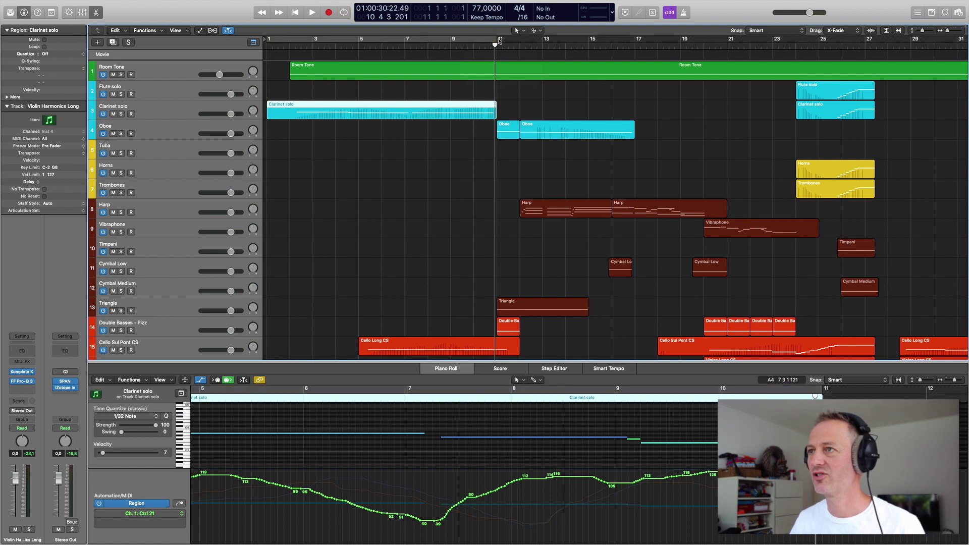
drag(498, 40, 704, 41)
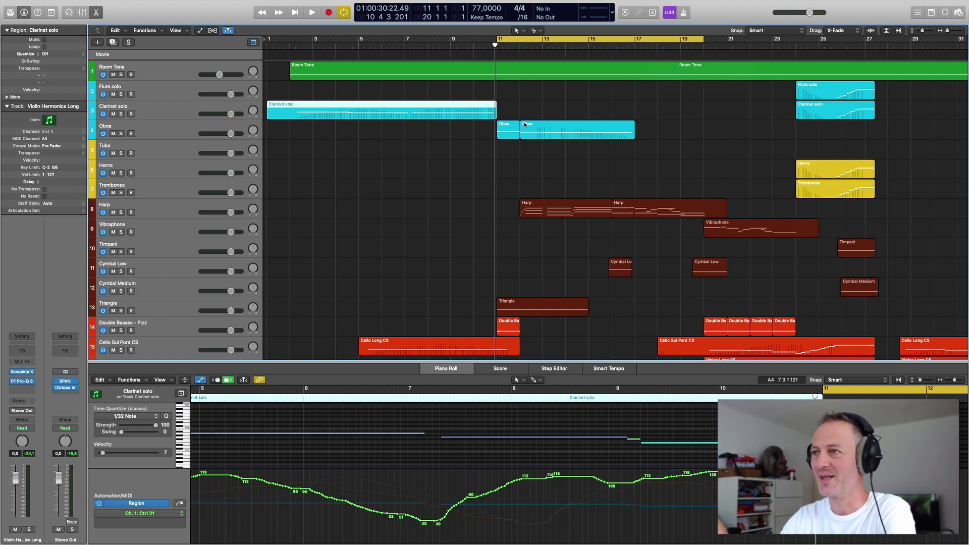
key(space)
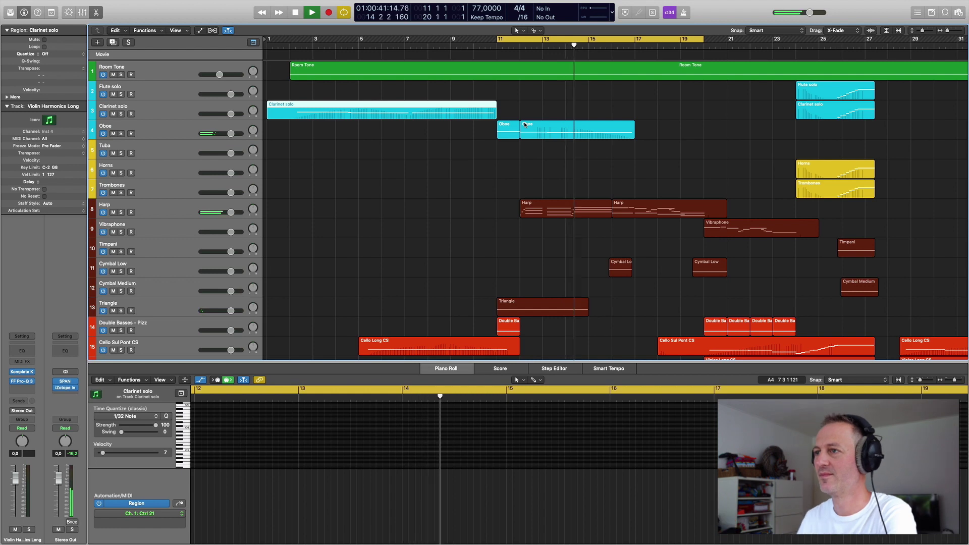
scroll(524, 123, down, 5)
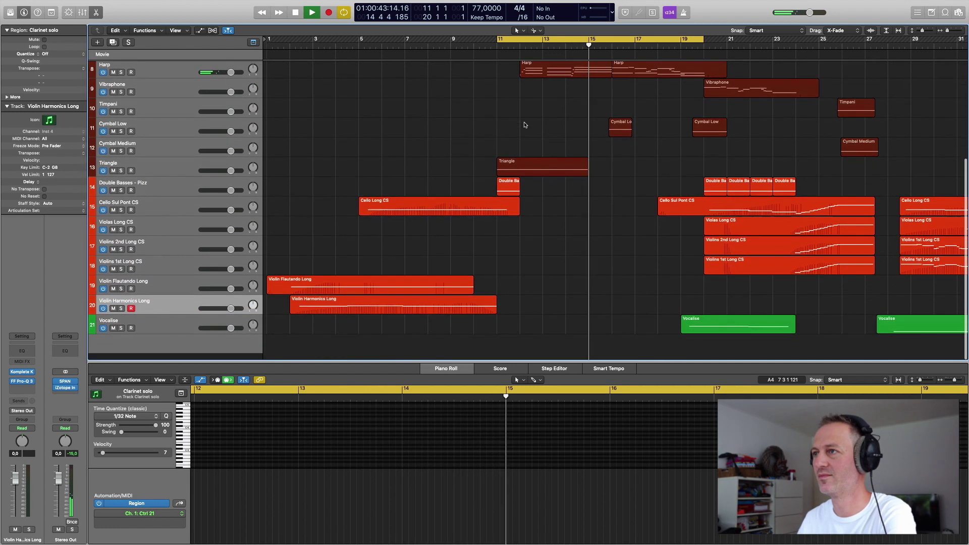
scroll(524, 124, up, 5)
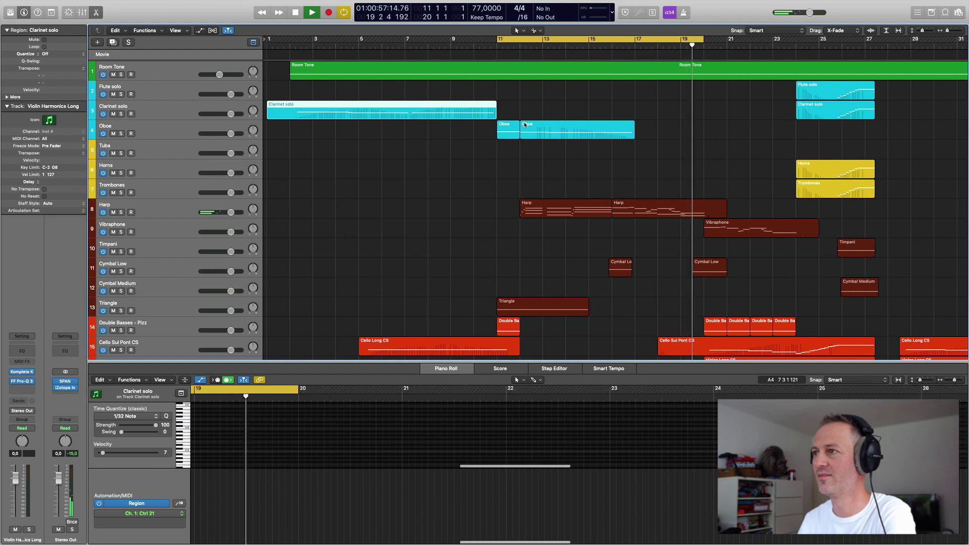
key(space)
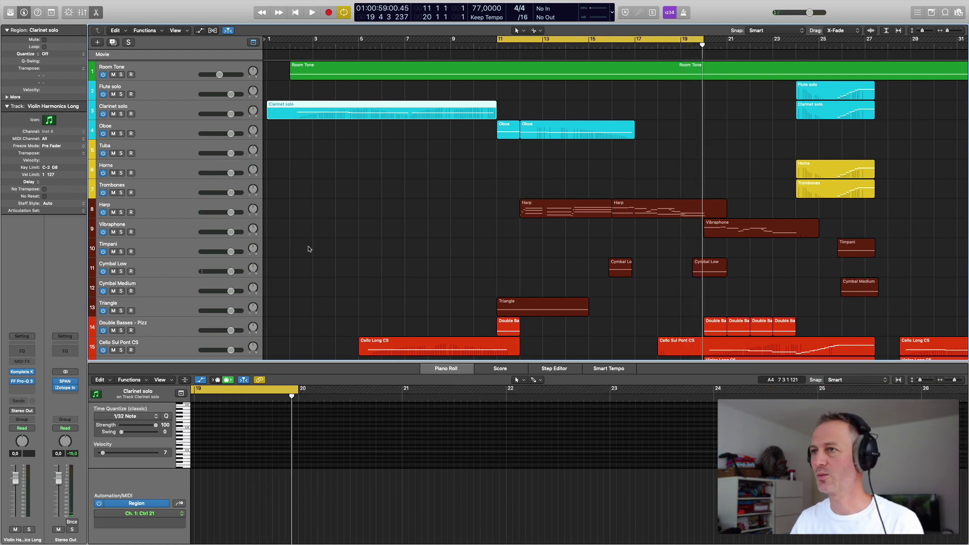
- Select the Oboe track and examine the Spitfire Symphonic Woodwinds Oboe Solo - Long settings in its Komplete Kontrol instrument
click(153, 125)
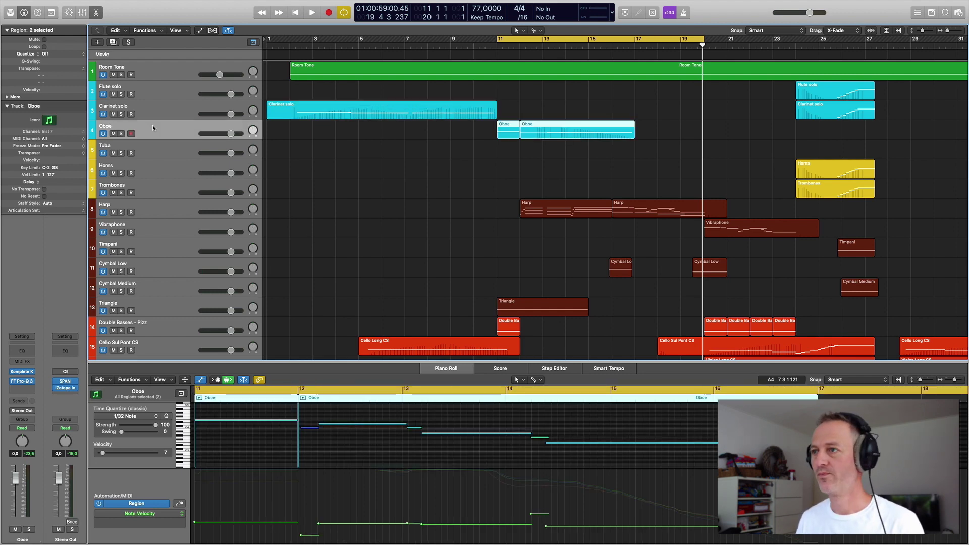
scroll(163, 219, down, 2)
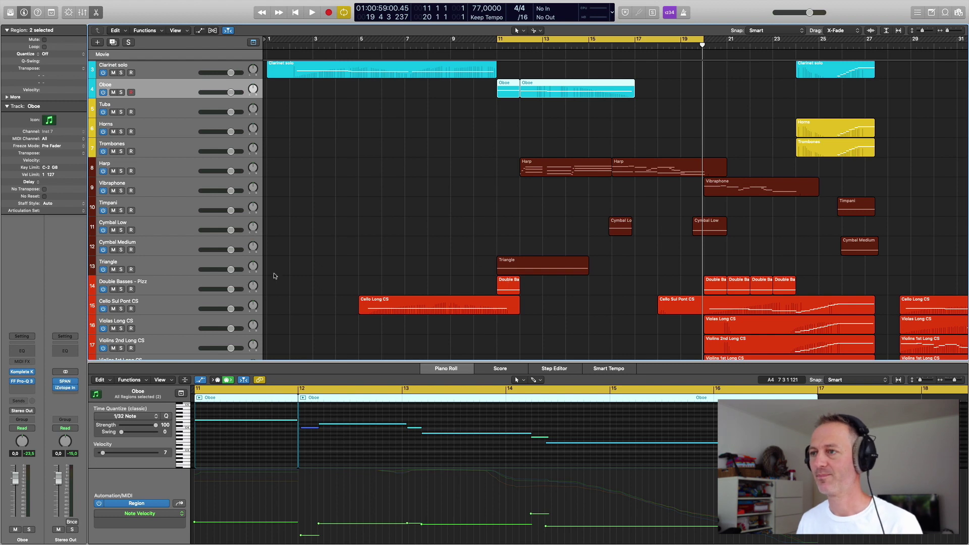
scroll(188, 187, up, 2)
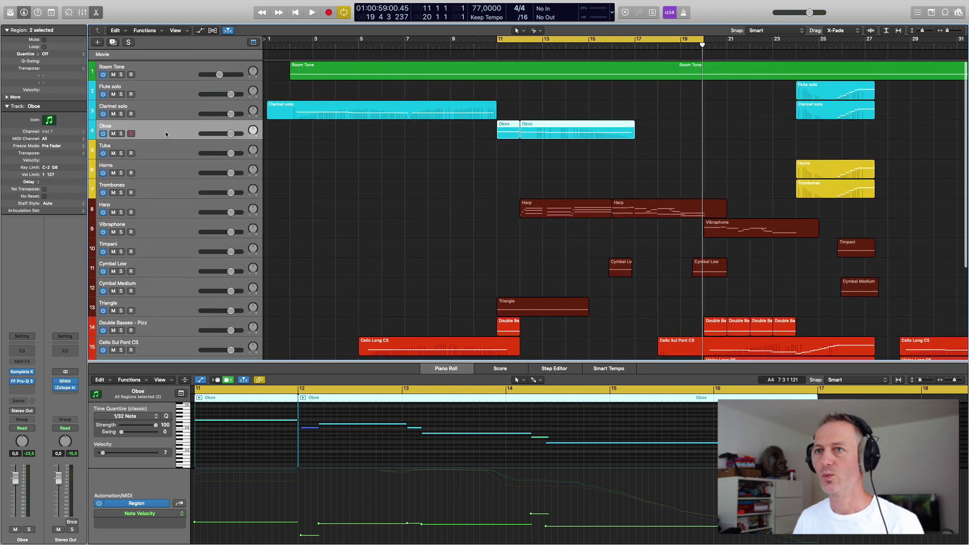
click(22, 373)
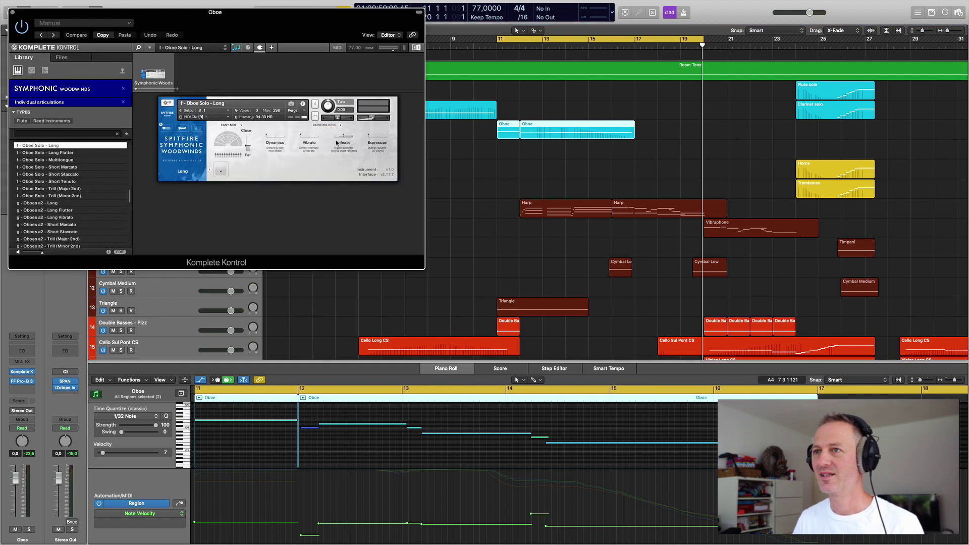
mouse_move(338, 119)
mouse_move(373, 119)
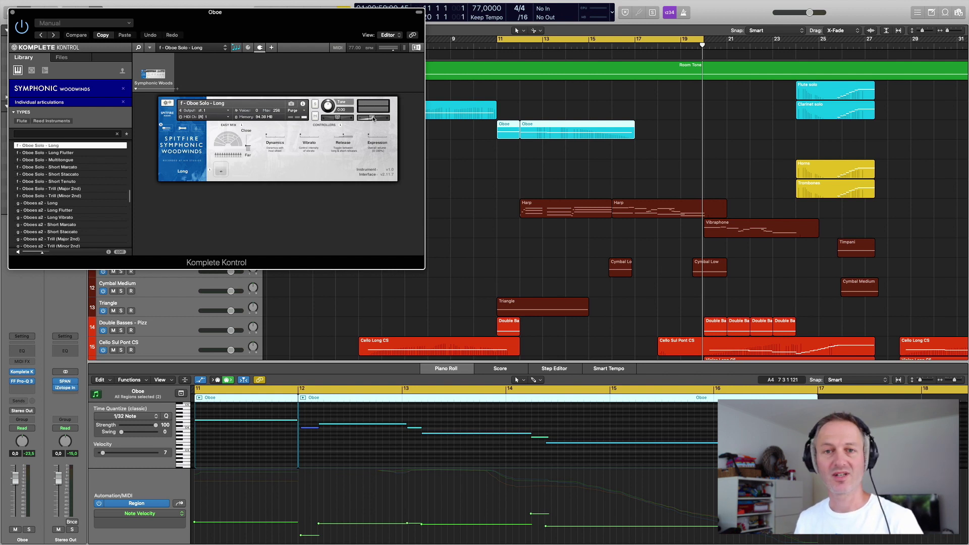
- Check the output volume of the Oboe Solo - Long patch and close its instrument window
click(373, 118)
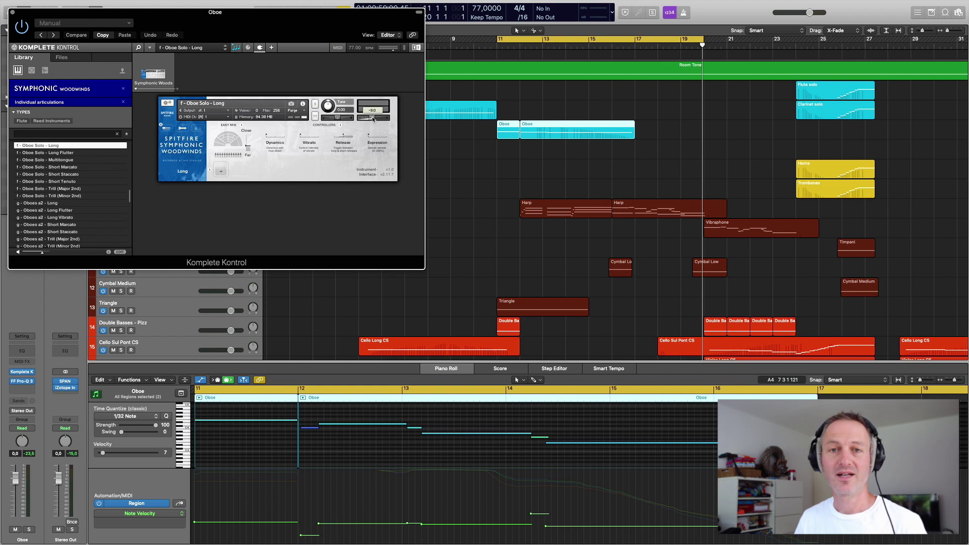
click(12, 11)
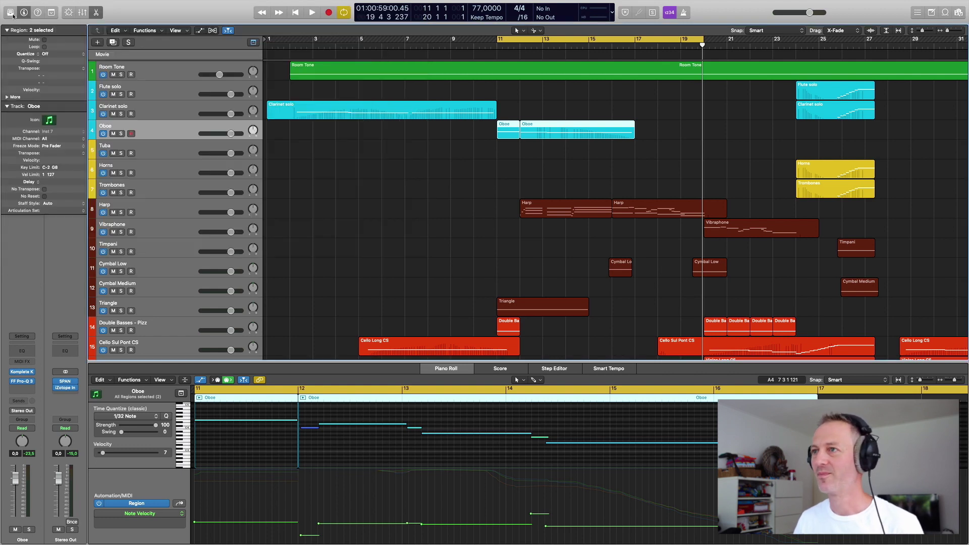
- Select the Harp track and examine its CineHarps Harp 2 patch in Komplete Kontrol, including the mixer presets and volume
click(150, 207)
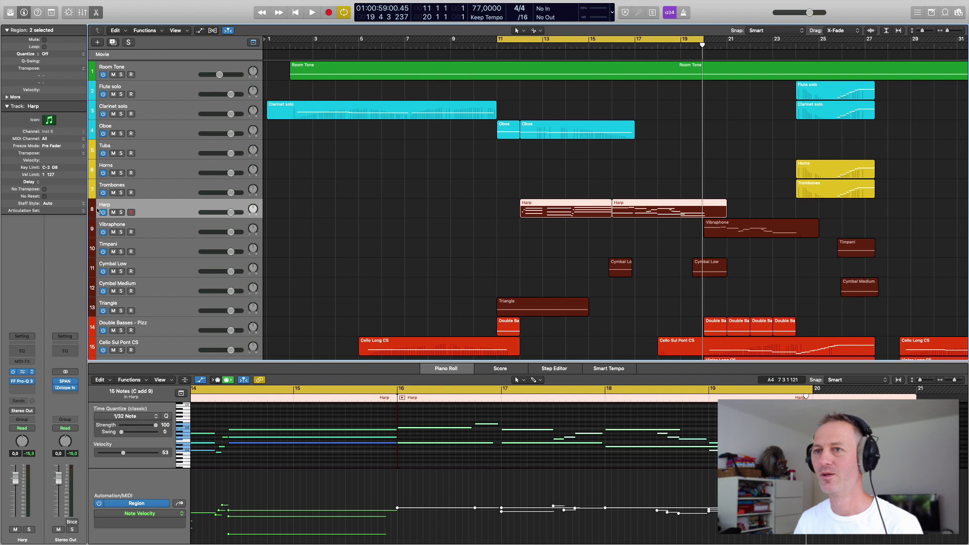
click(22, 372)
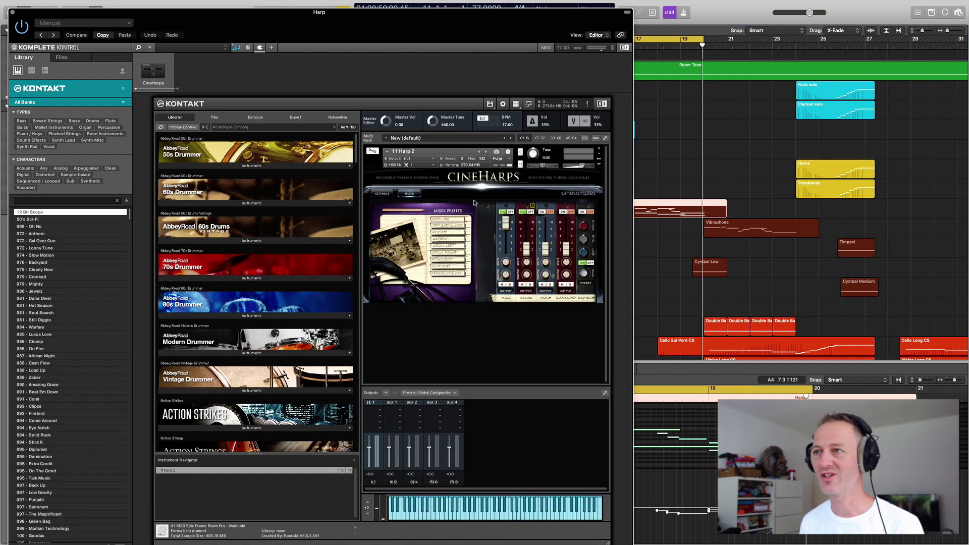
mouse_move(583, 167)
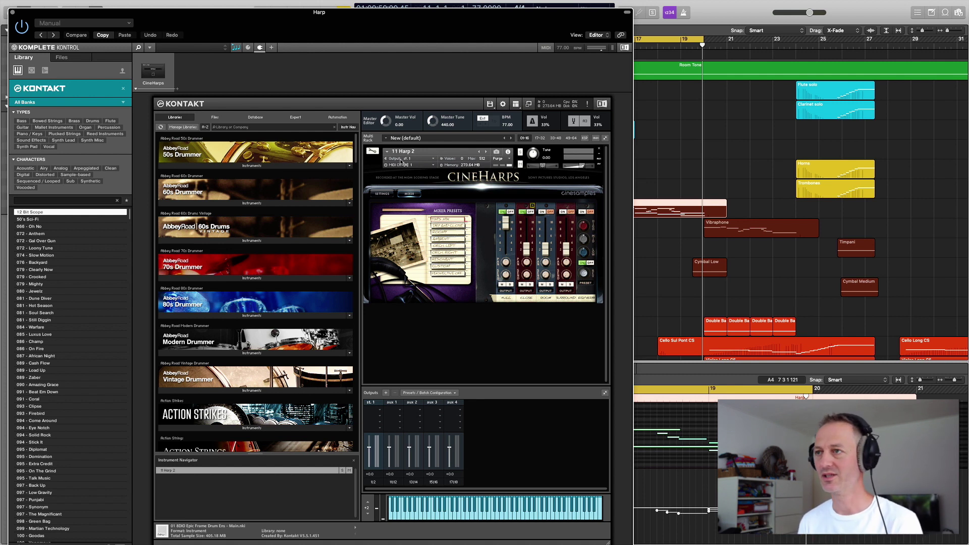
mouse_move(544, 168)
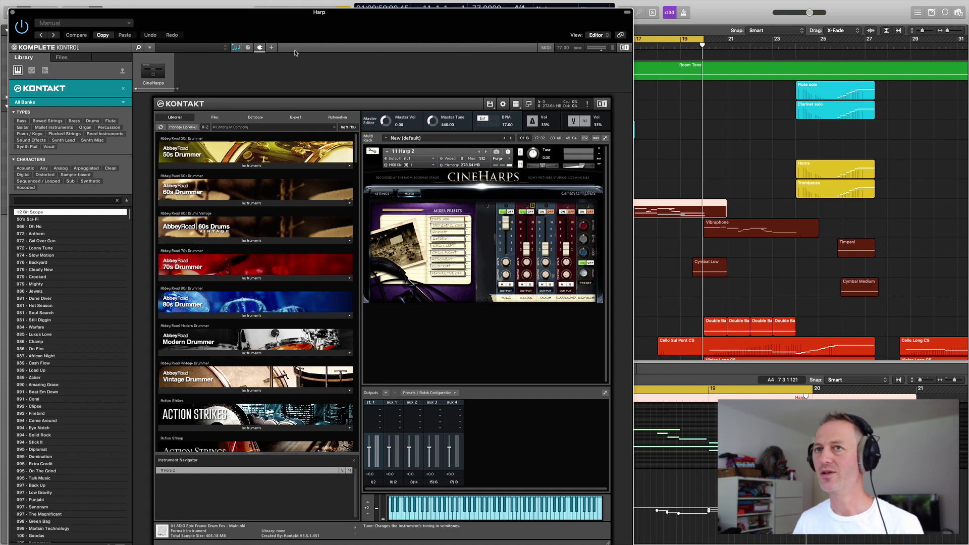
click(12, 11)
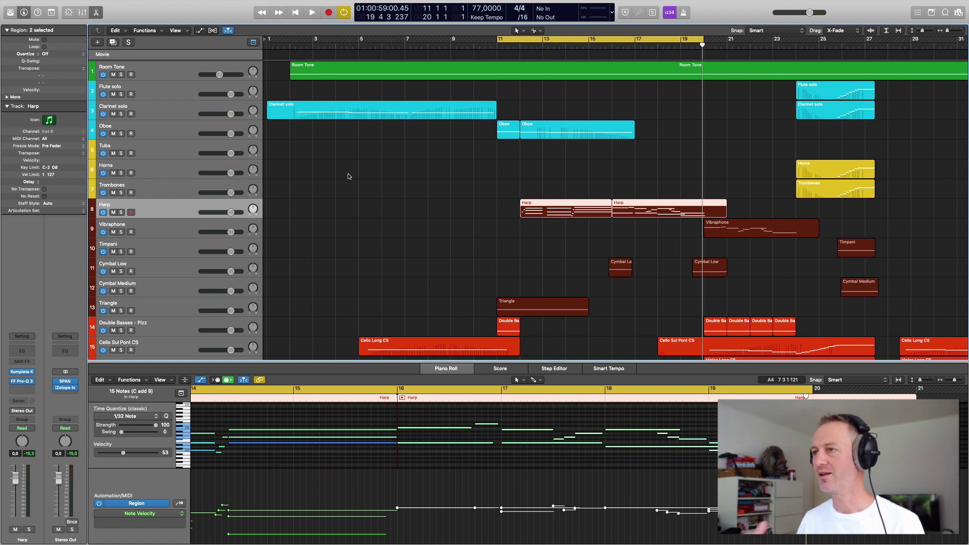
- Select the Cymbal Low track and examine its Cymbal Lo percussion patch in Kontakt
click(184, 267)
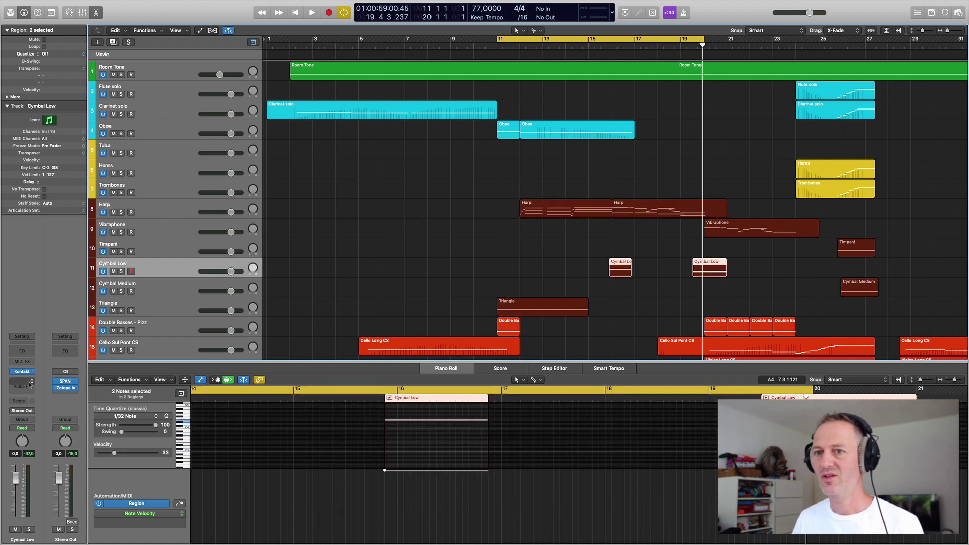
click(23, 373)
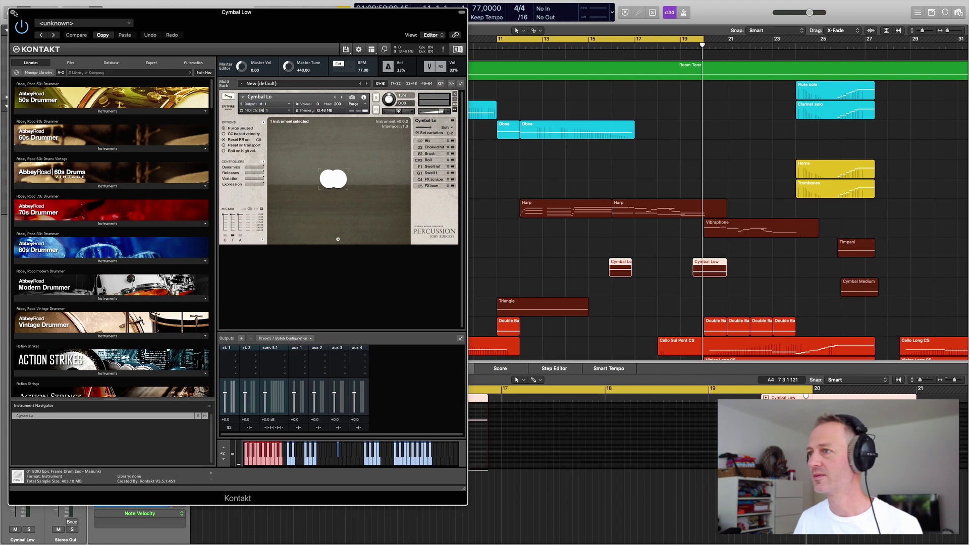
click(13, 12)
- Select the Triangle track and examine its Triangle 1 percussion patch in Kontakt
scroll(422, 228, down, 5)
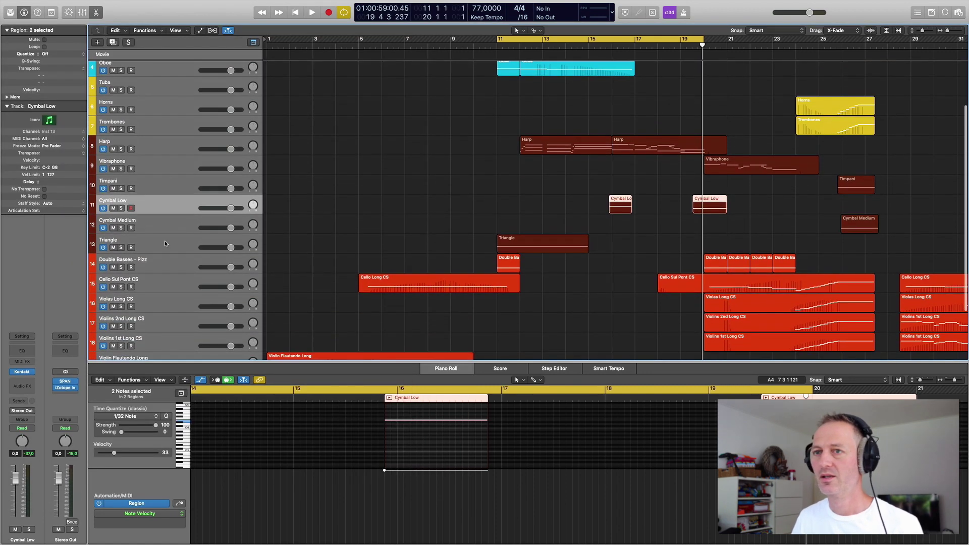
click(166, 244)
click(22, 371)
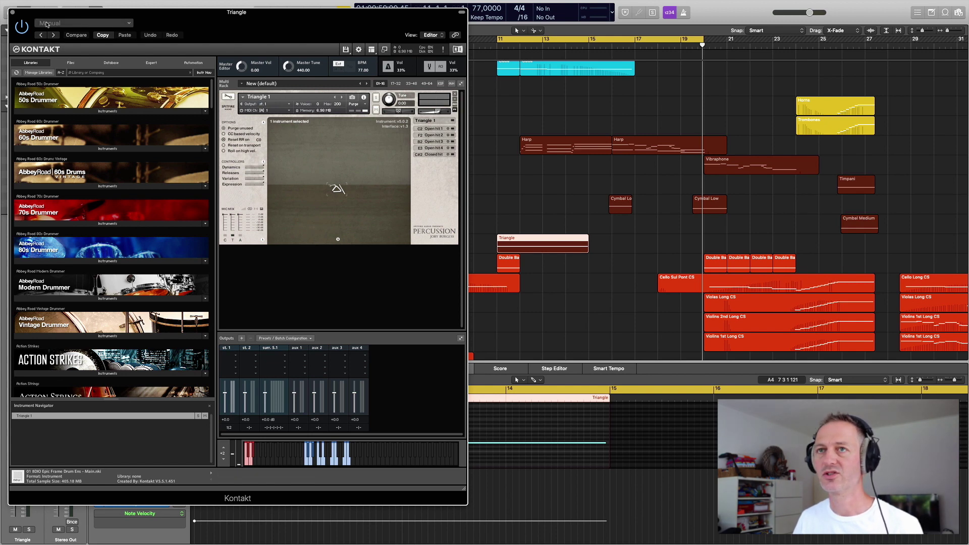
click(13, 12)
- Select the Double Basses - Pizz track and examine the Spitfire Symphonic Strings Basses - Short Pizzicato settings in its Komplete Kontrol instrument
key(Down)
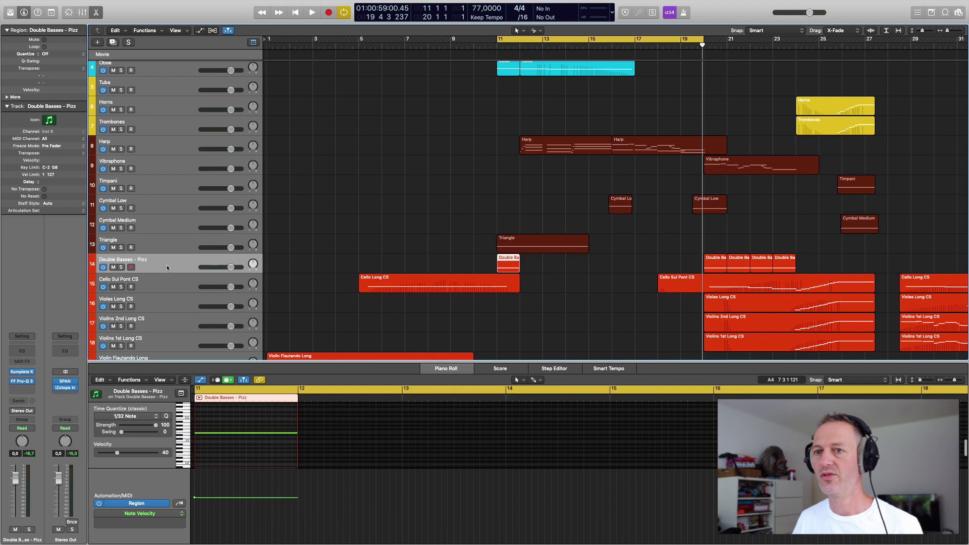
click(21, 374)
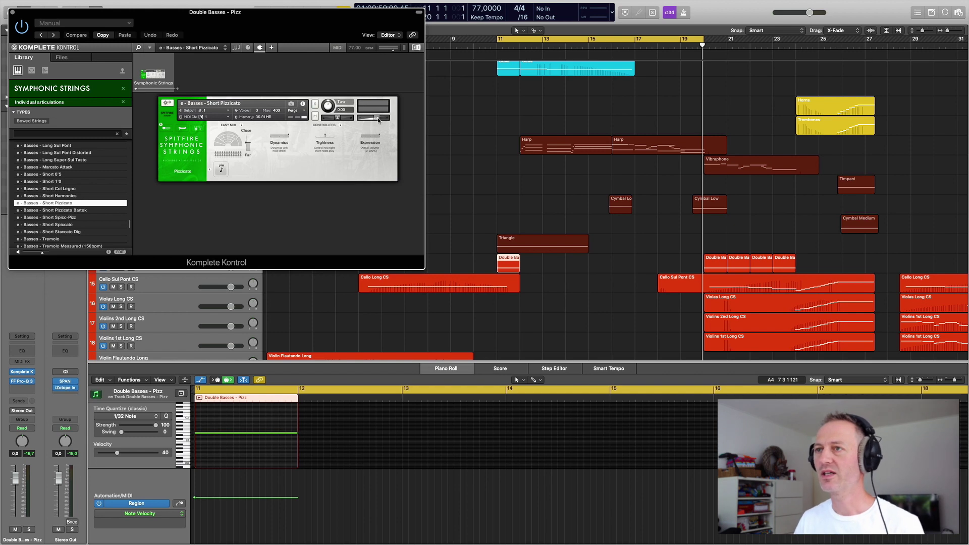
click(13, 12)
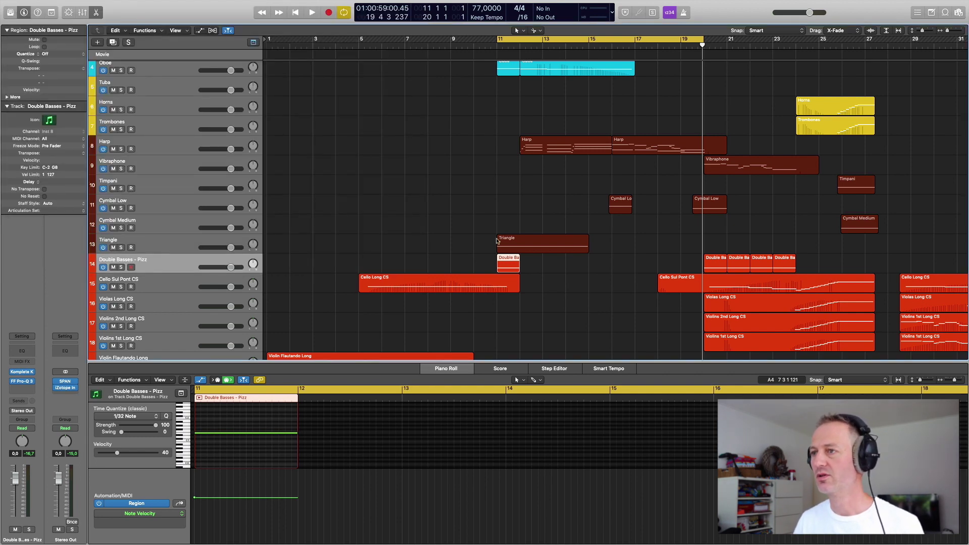
scroll(497, 241, down, 3)
scroll(497, 241, down, 1)
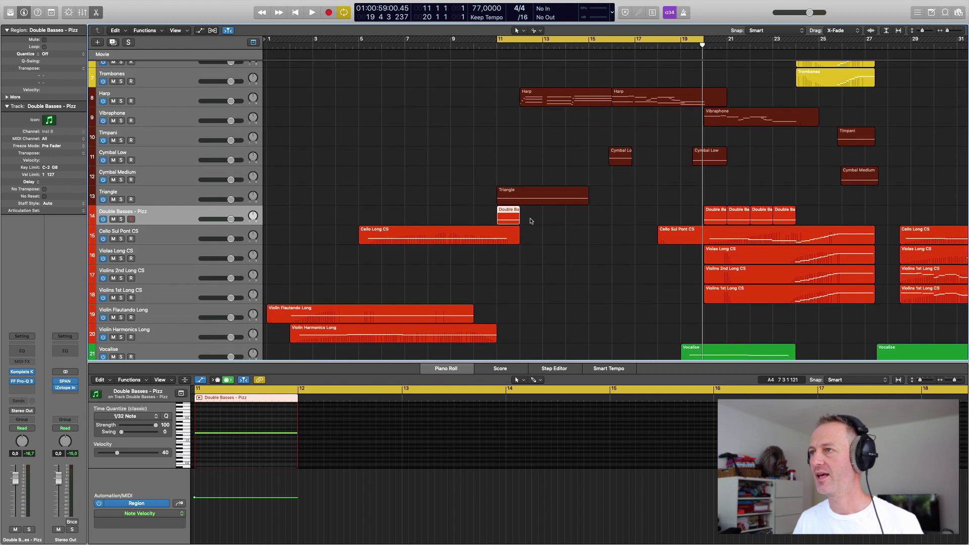
- Set the cycle range from bar 16 to bar 20 and play that passage
scroll(543, 217, up, 6)
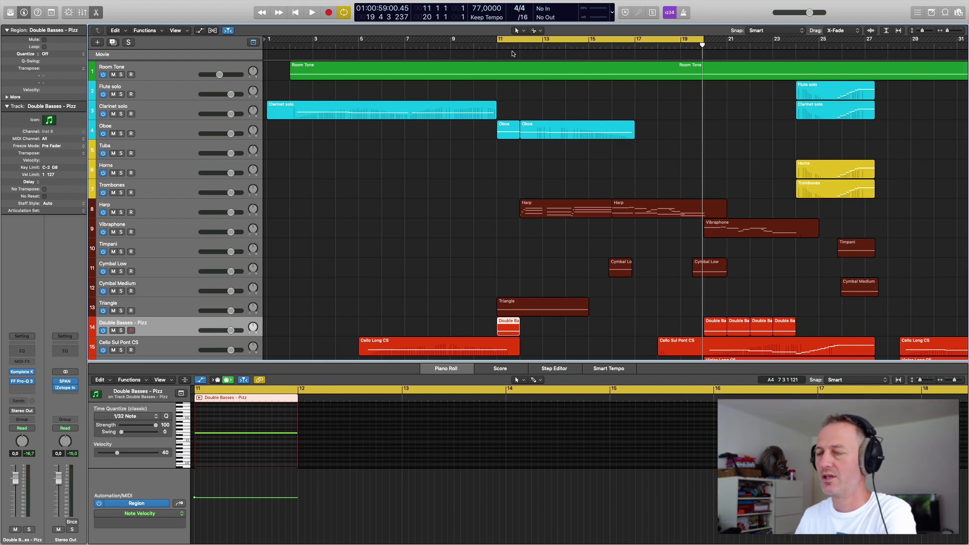
scroll(318, 297, down, 5)
scroll(318, 297, up, 5)
scroll(318, 297, down, 1)
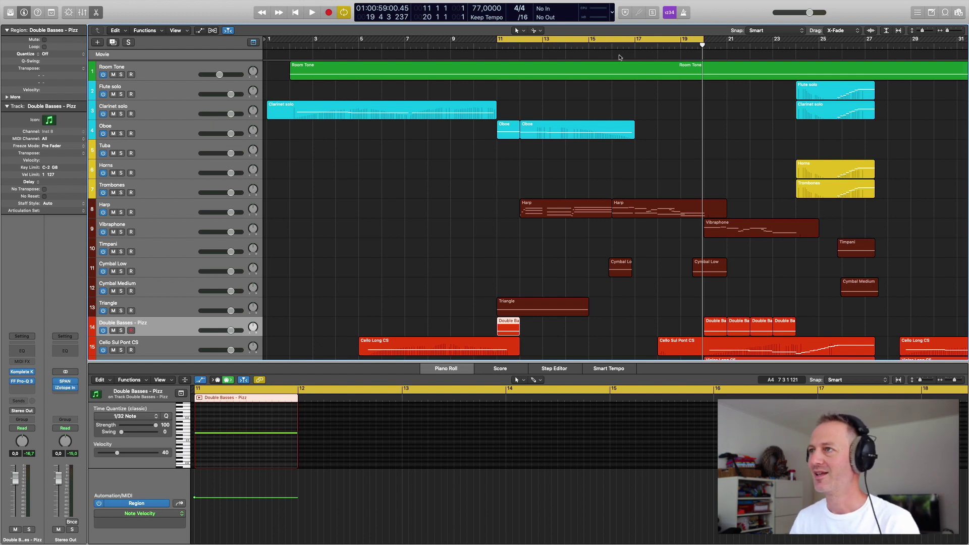
click(513, 40)
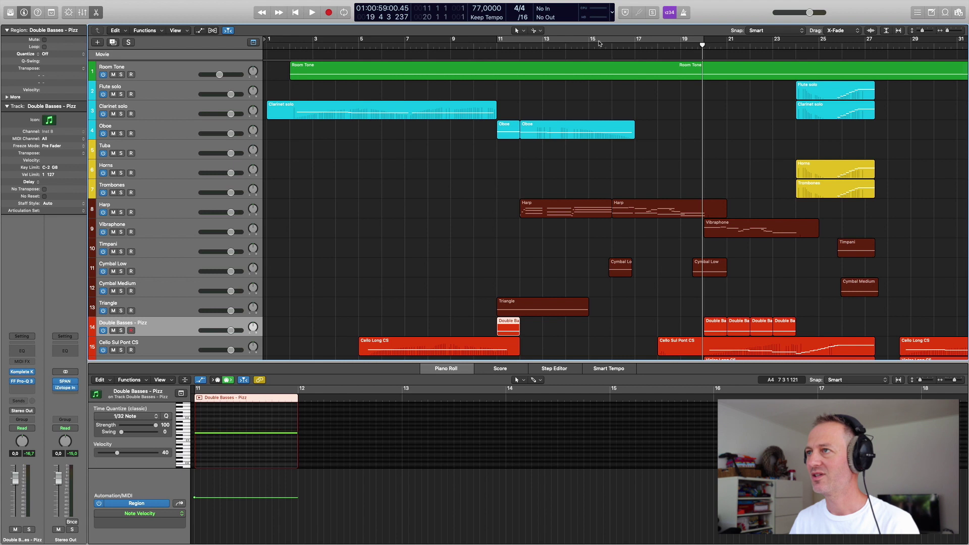
drag(613, 42, 712, 42)
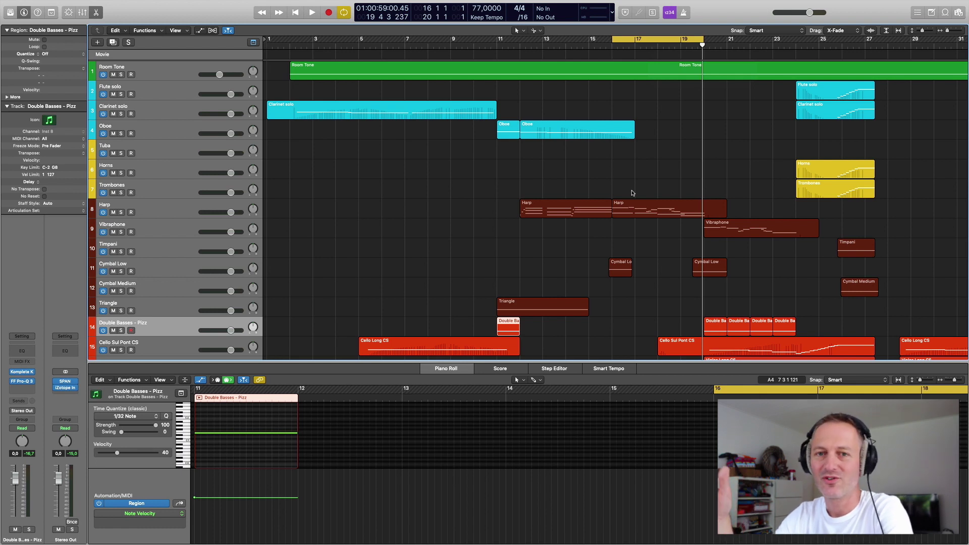
key(space)
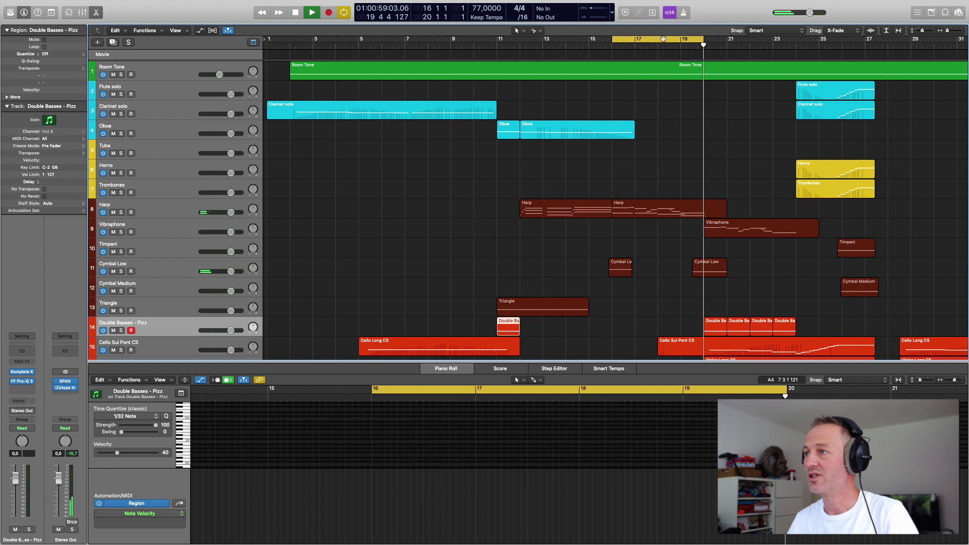
- Turn off cycling during playback and let the piece play on to the end of bar 23 while reviewing the lower tracks
key(c)
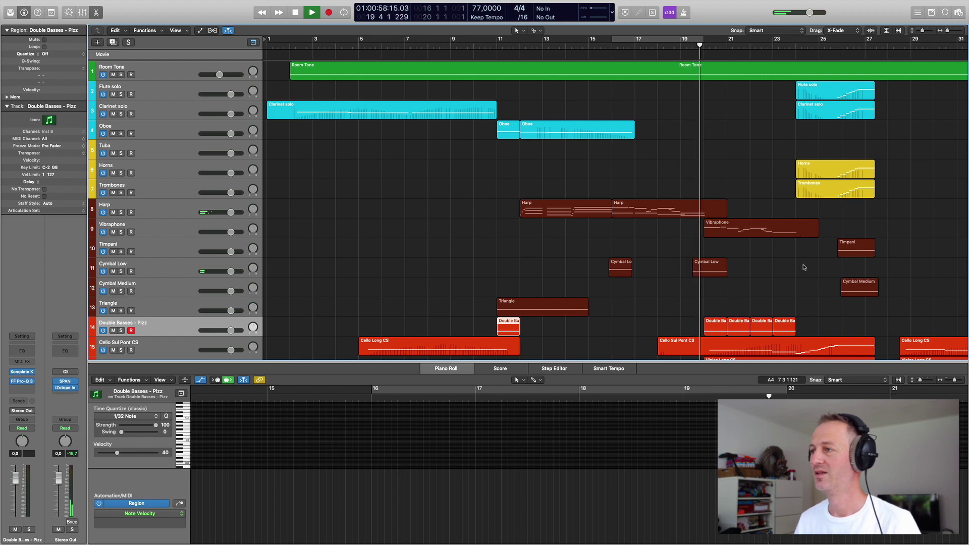
scroll(804, 267, down, 2)
scroll(804, 267, down, 4)
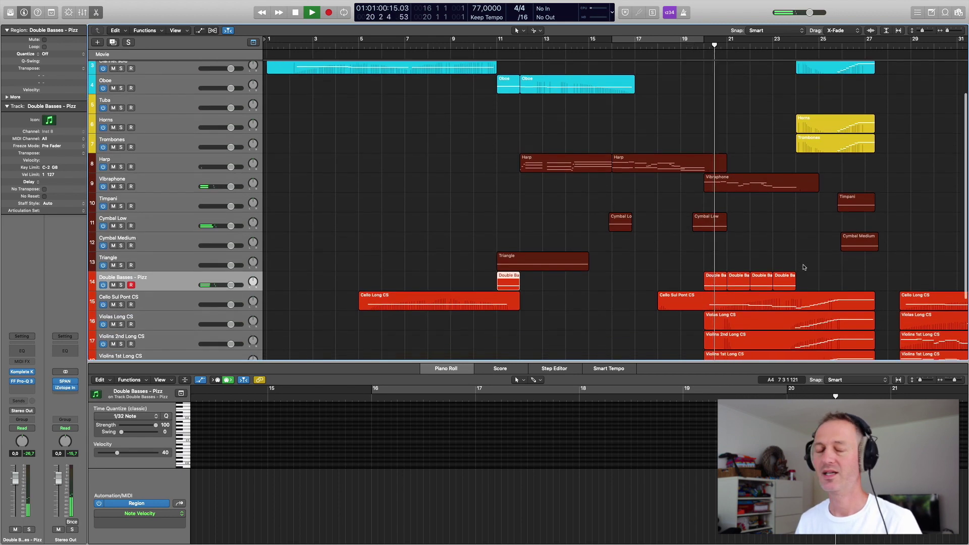
scroll(804, 267, down, 2)
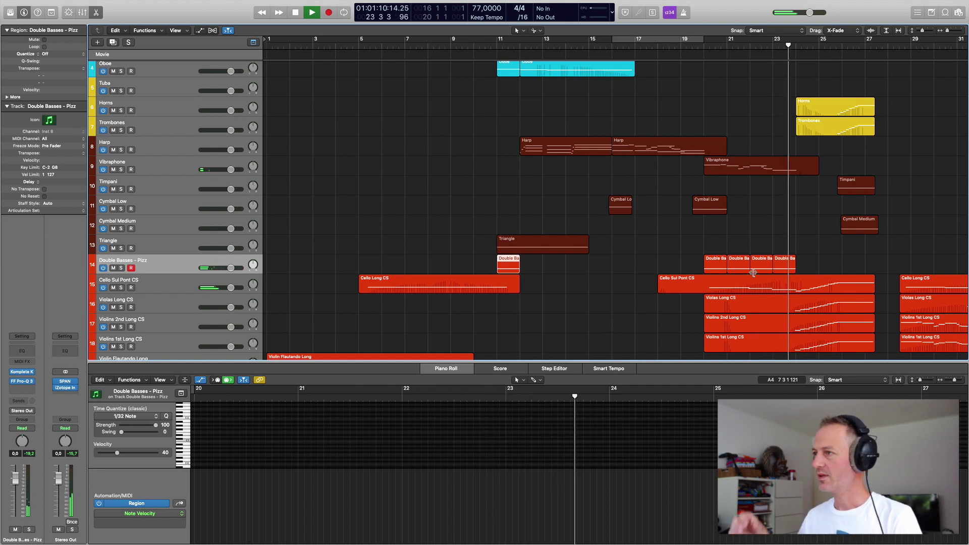
key(space)
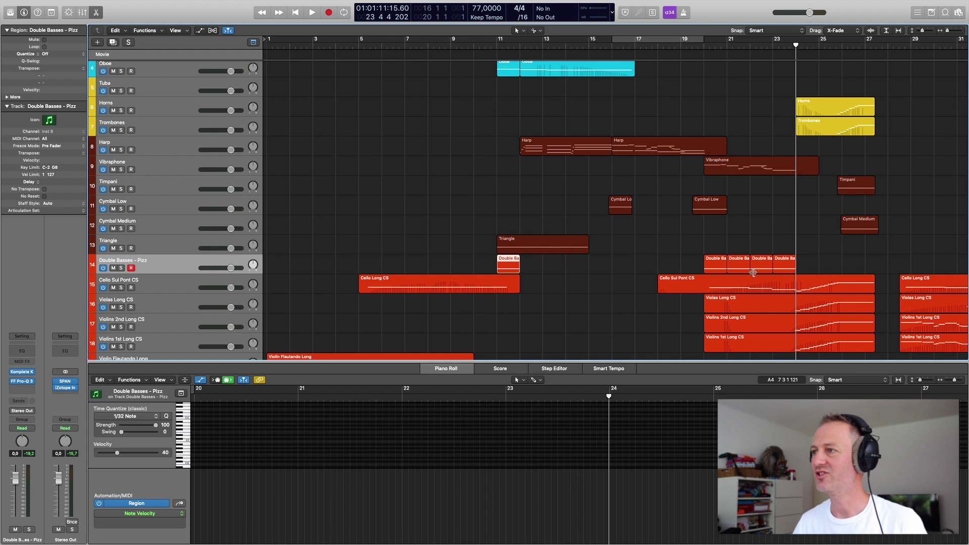
- Select the Cello Sul Pont CS notes from bars 20 to 23 in the Piano Roll and examine their Ch. 1: Expression curve
click(749, 293)
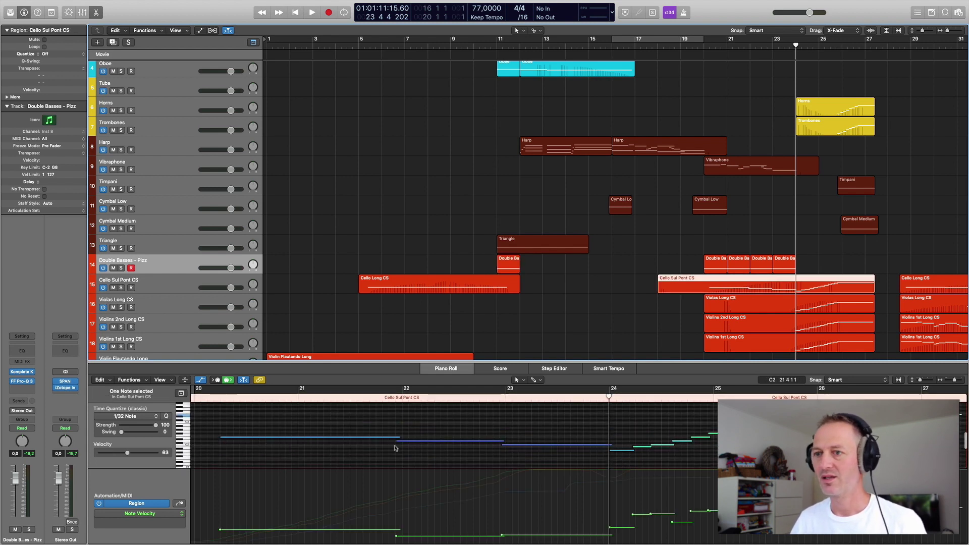
drag(257, 424, 548, 463)
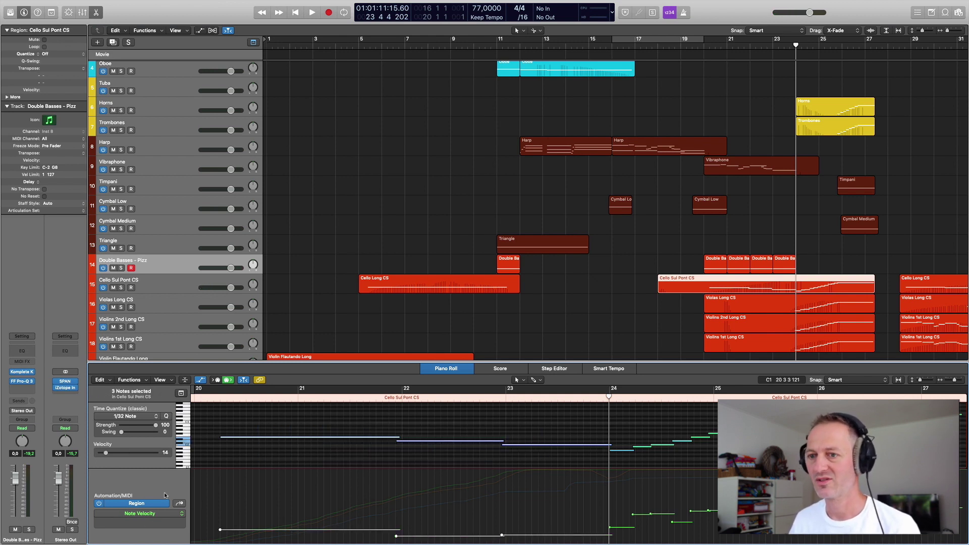
click(159, 515)
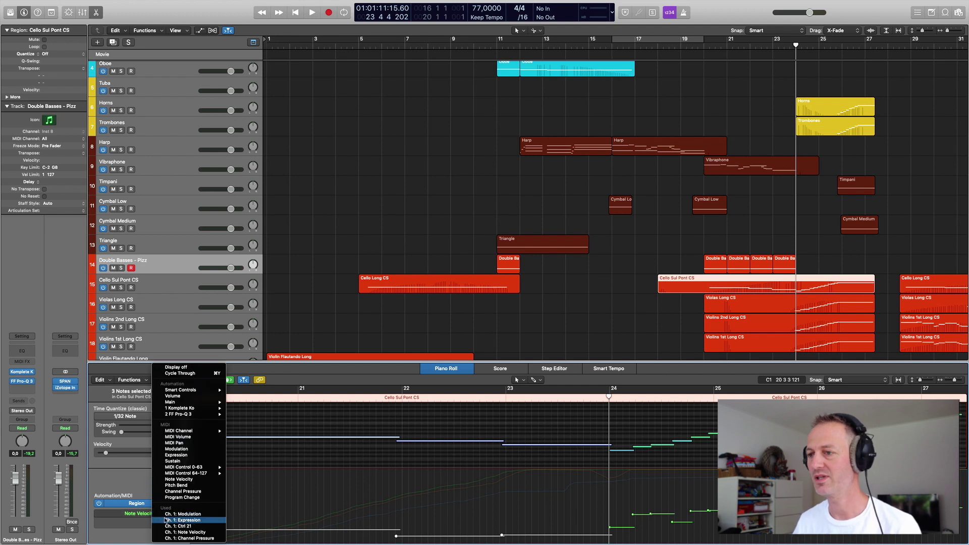
click(169, 520)
scroll(404, 482, down, 2)
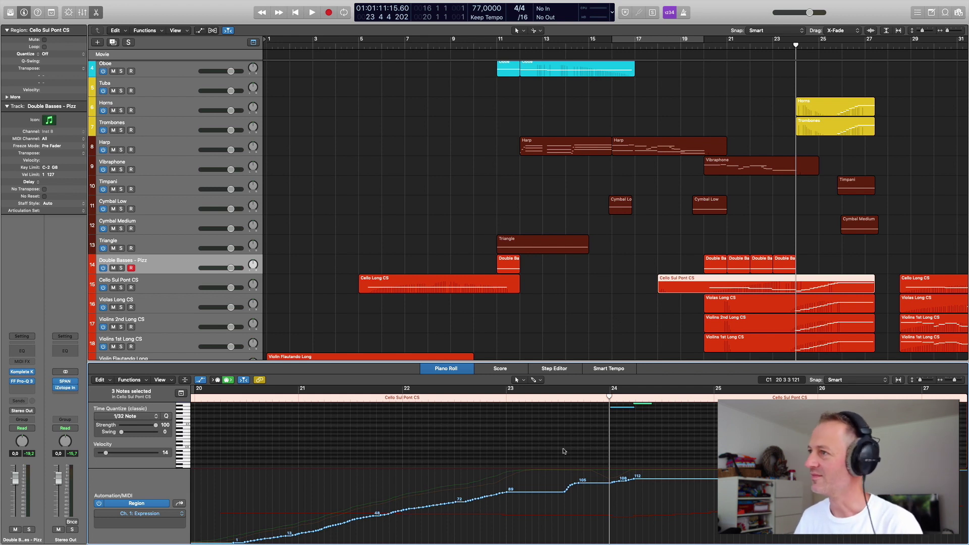
- Play from bar 24 into bar 27 and set the cycle range from bar 20 to bar 24
key(space)
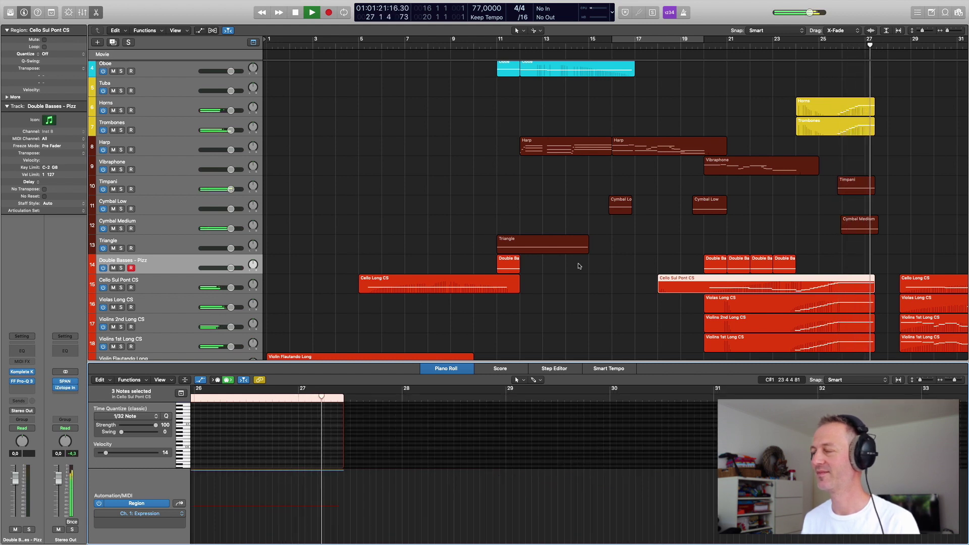
key(space)
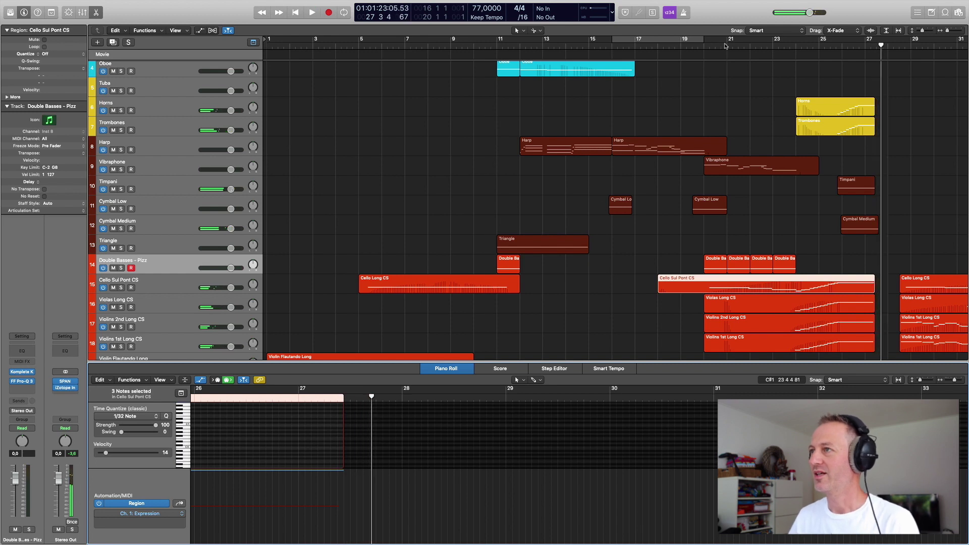
drag(706, 42, 799, 46)
- Select the Vocalise track and review its Komplete Kontrol instrument patch, MV3 (3V) - Motion Swell
scroll(726, 163, up, 4)
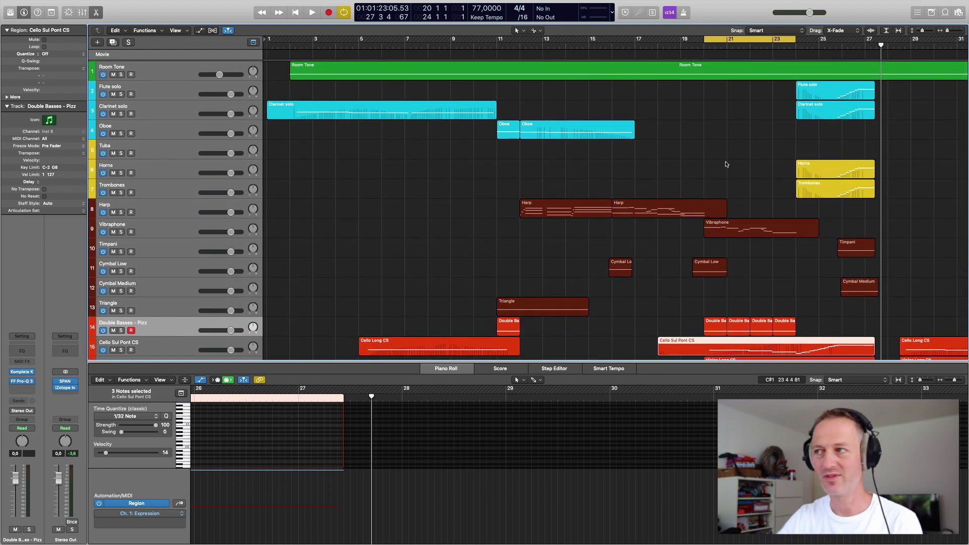
scroll(743, 261, down, 4)
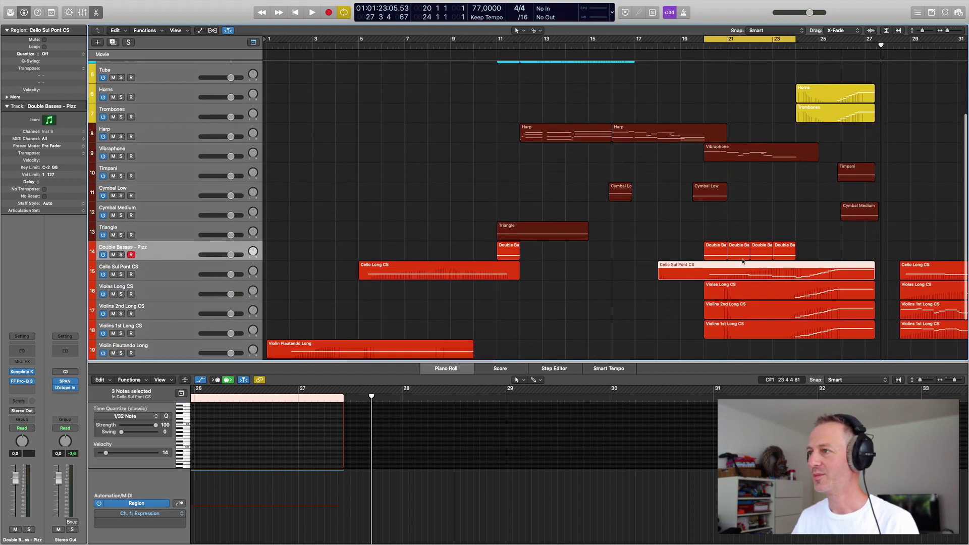
scroll(732, 242, down, 1)
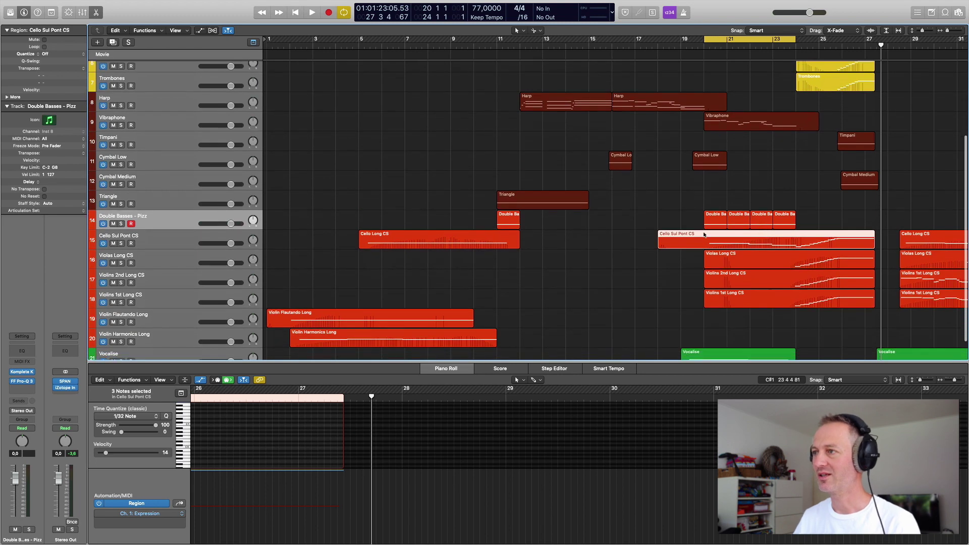
scroll(732, 282, down, 1)
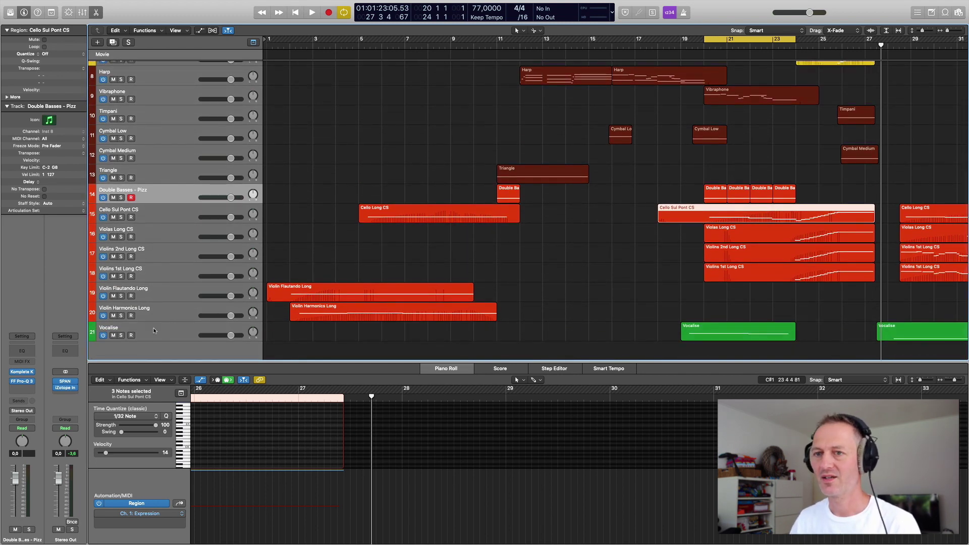
click(154, 331)
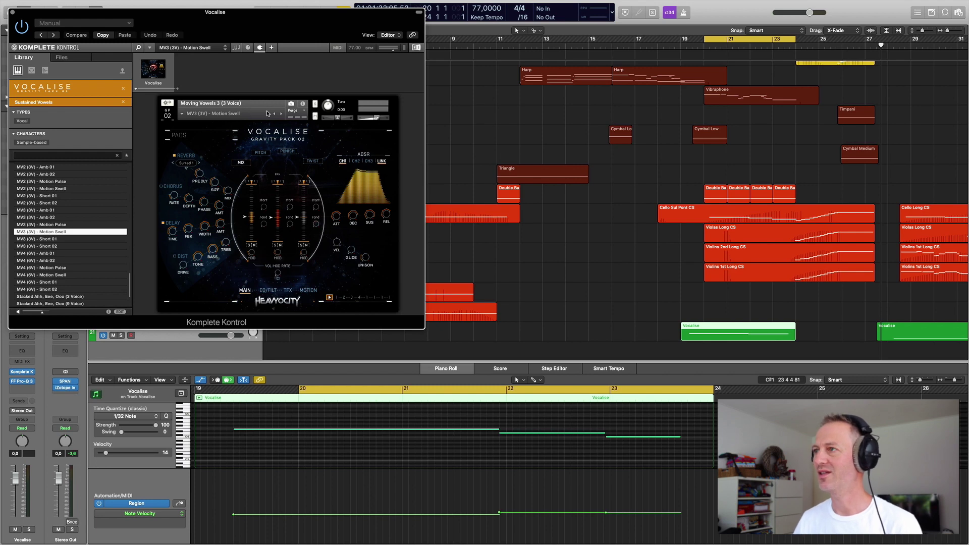
scroll(732, 170, up, 3)
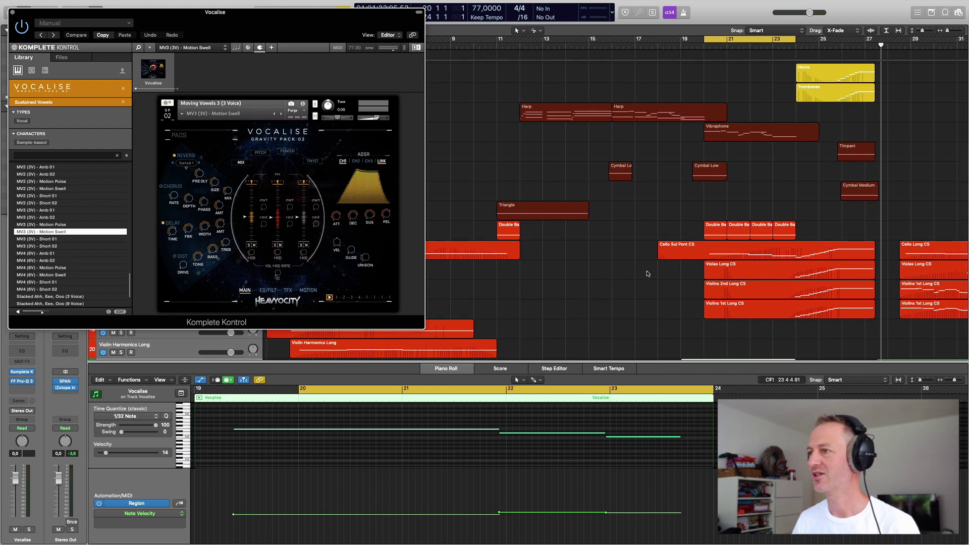
scroll(648, 274, down, 3)
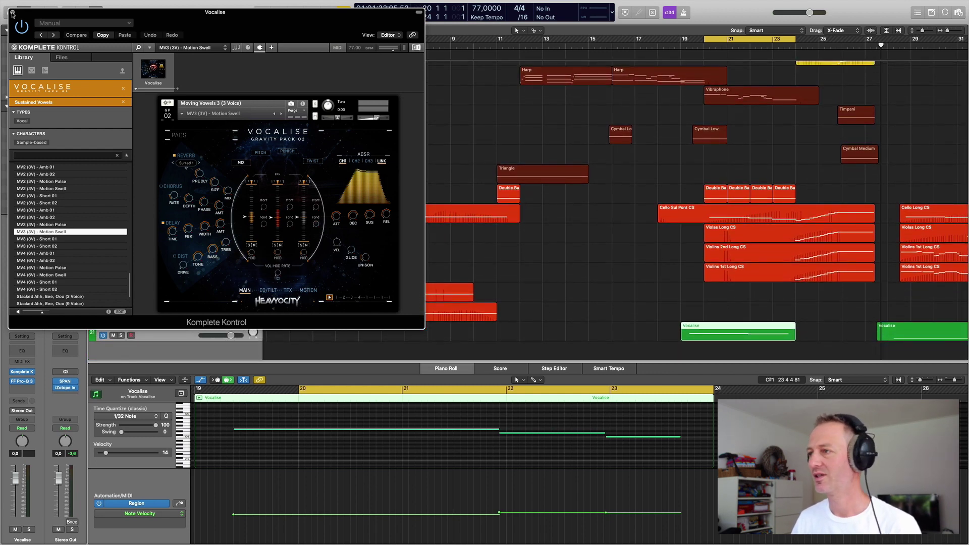
click(13, 12)
- Review the Vibraphone track's Kontakt instrument, including its pan and volume controls, and its FF Pro-Q 3 low-cut EQ
scroll(728, 234, up, 10)
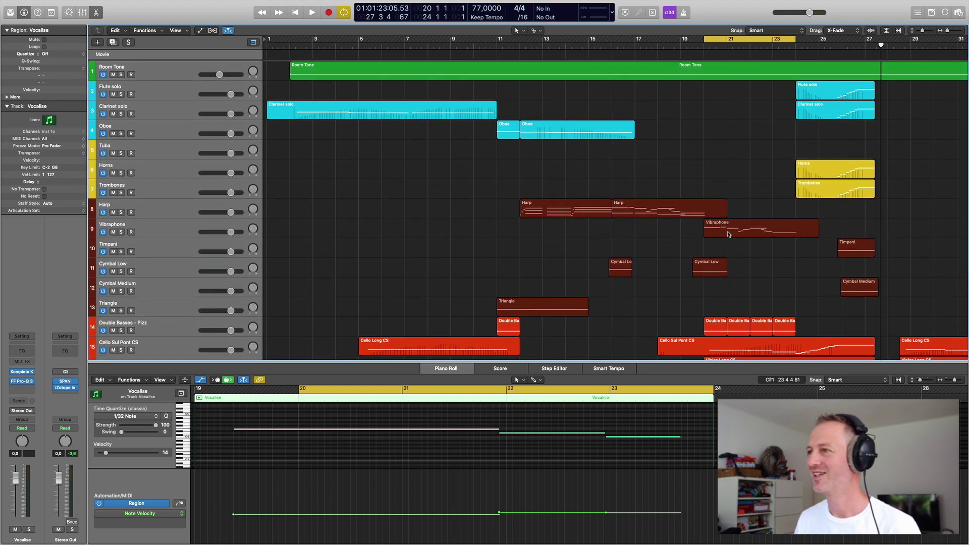
scroll(729, 234, down, 10)
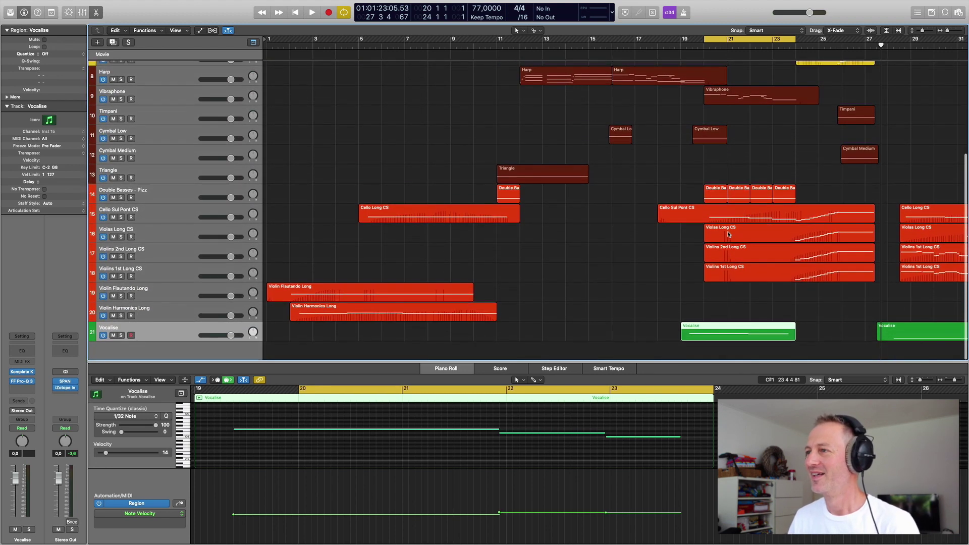
scroll(728, 234, up, 8)
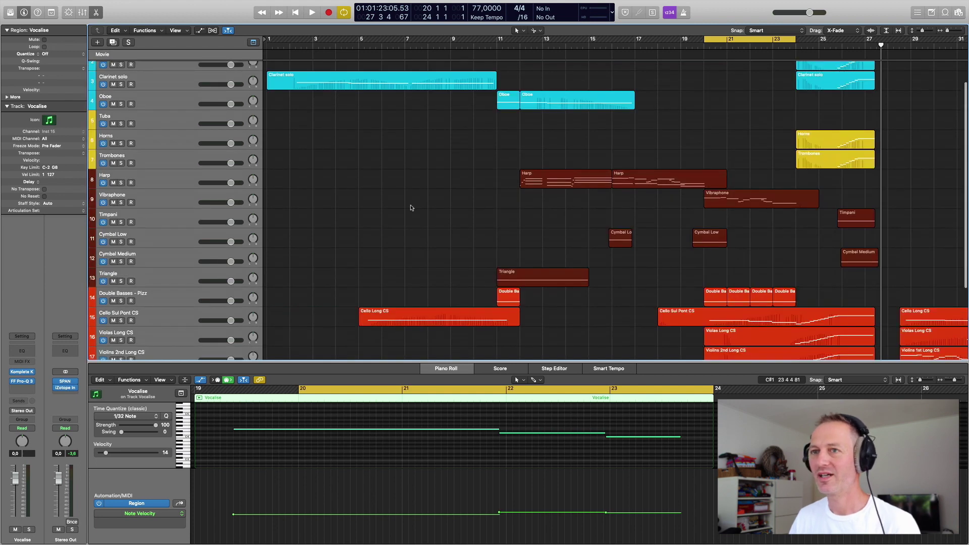
click(162, 195)
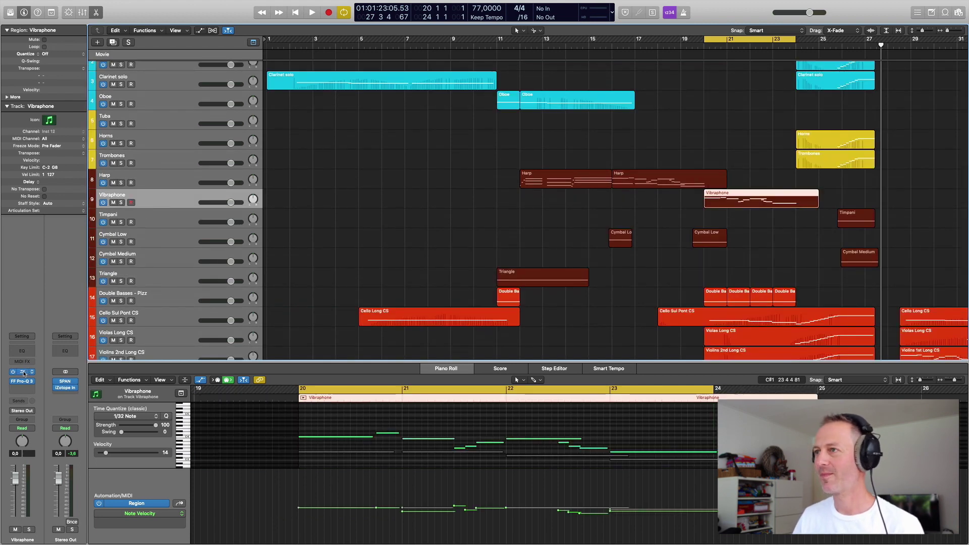
key(v)
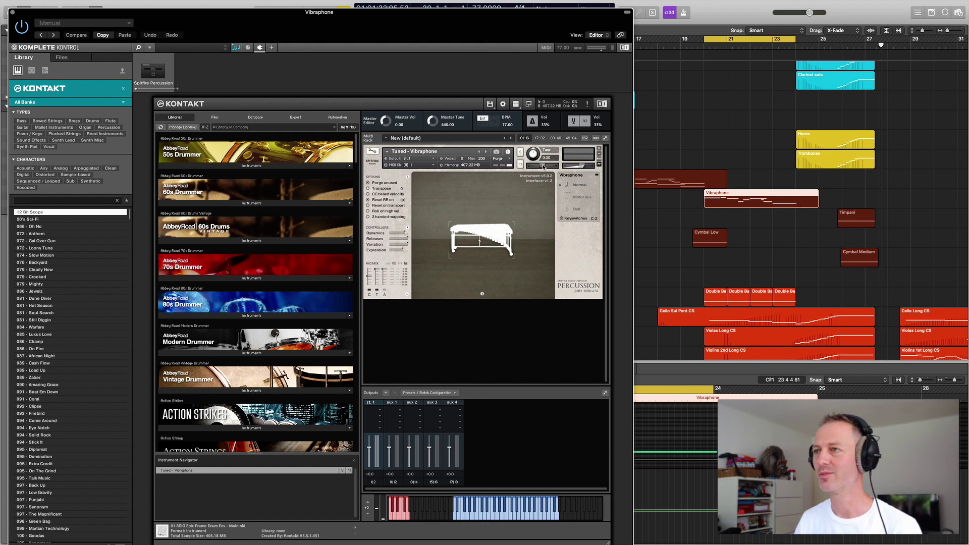
drag(544, 166, 542, 167)
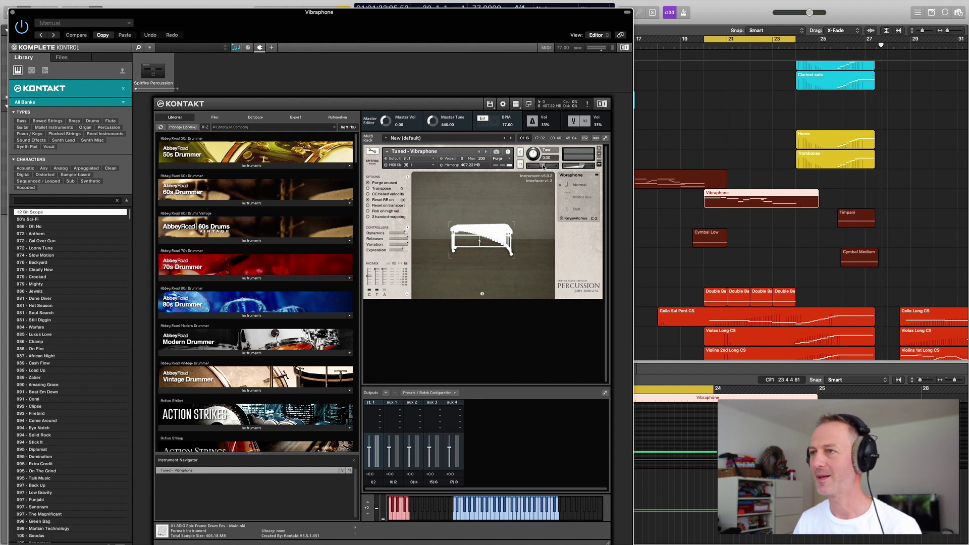
click(543, 167)
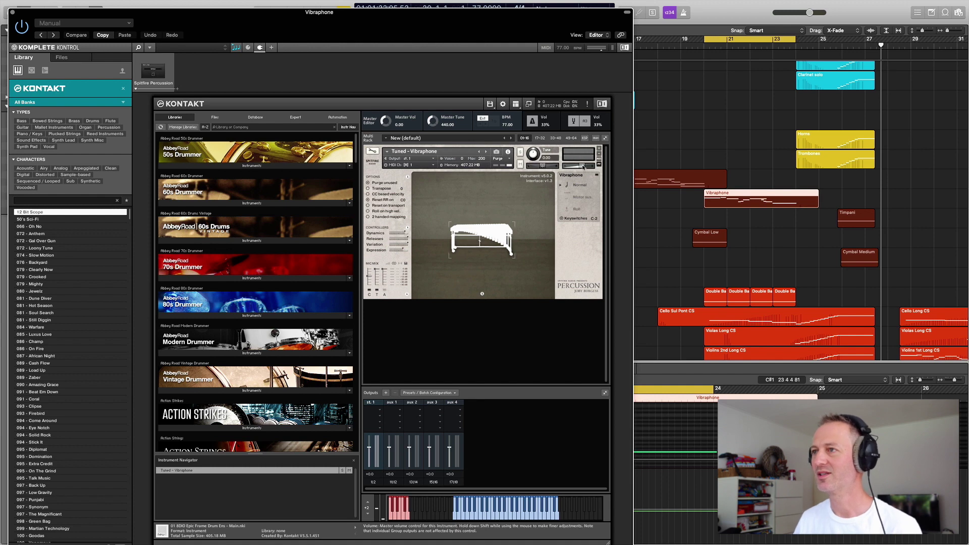
click(10, 11)
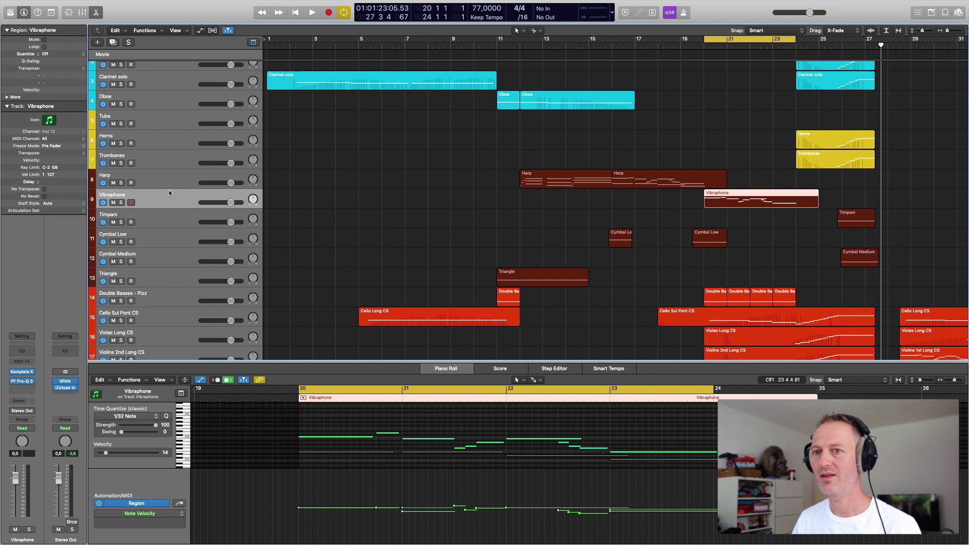
click(22, 382)
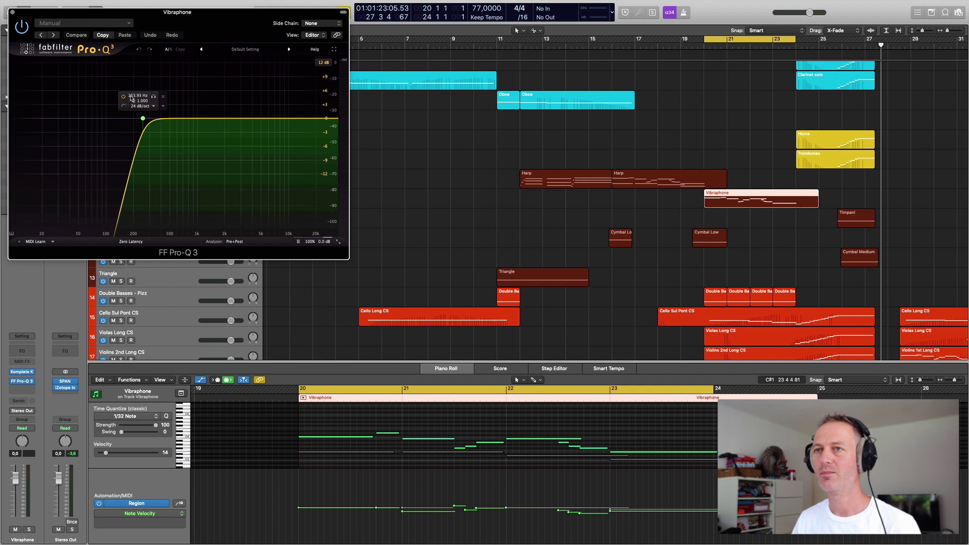
click(12, 12)
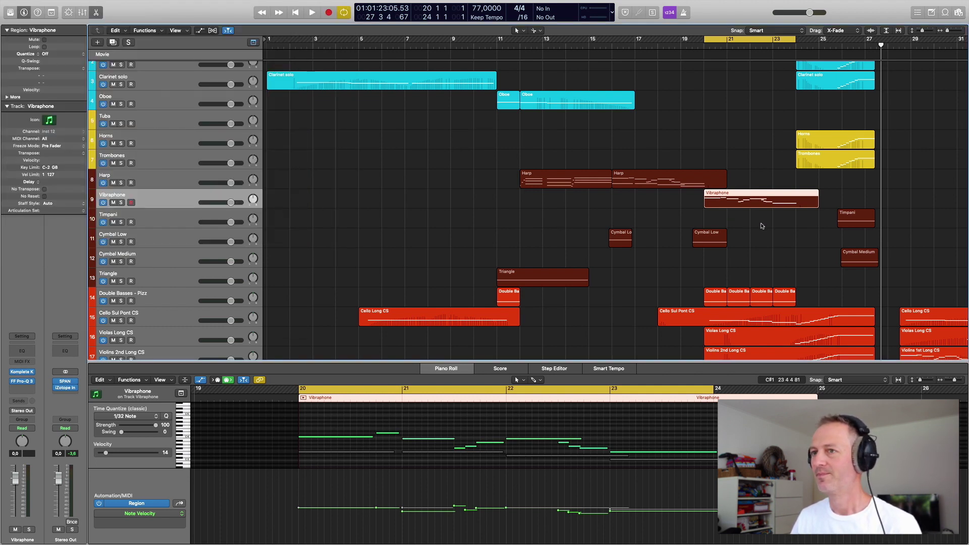
- Inspect the Cymbal Low region's note, and bring up the Cello Sul Pont CS track's notes and Ch. 1: Expression curve
scroll(320, 277, up, 2)
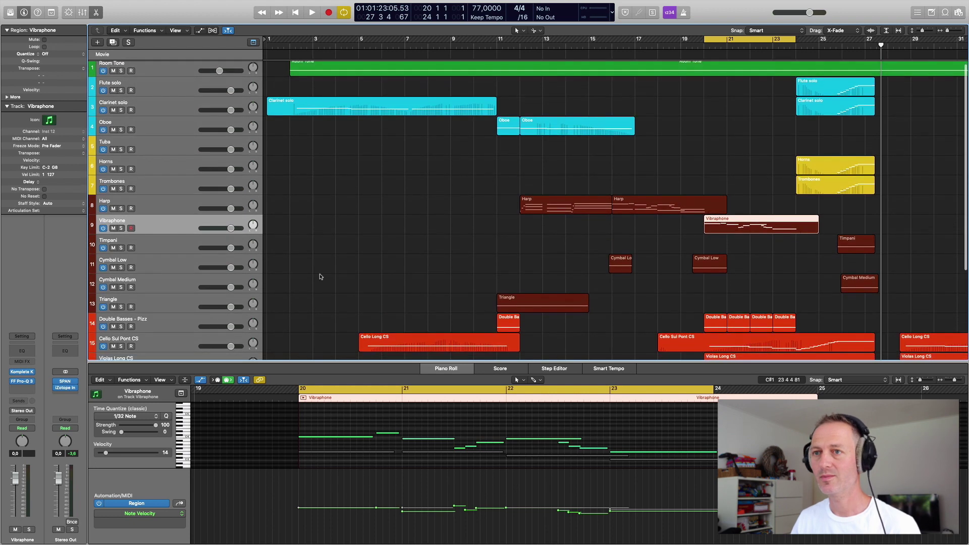
click(129, 270)
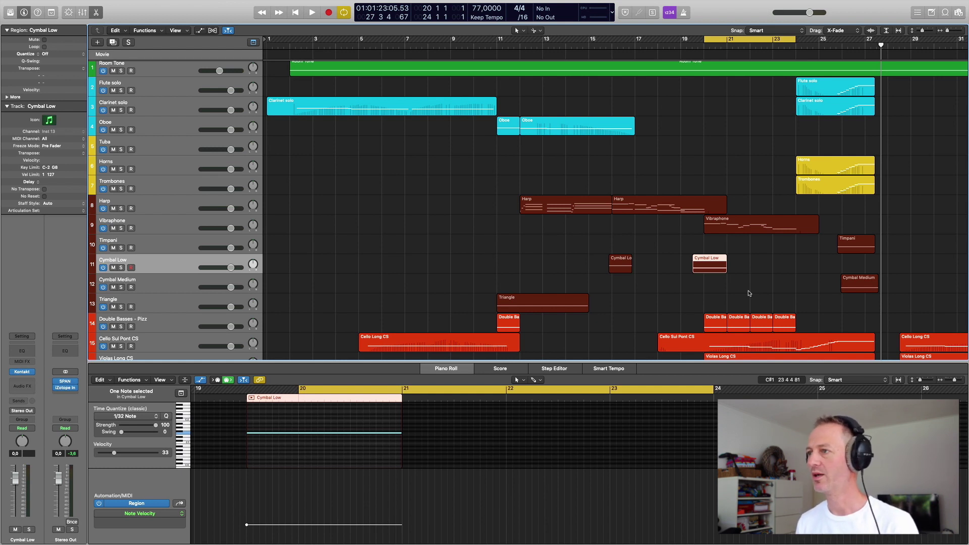
scroll(749, 293, down, 6)
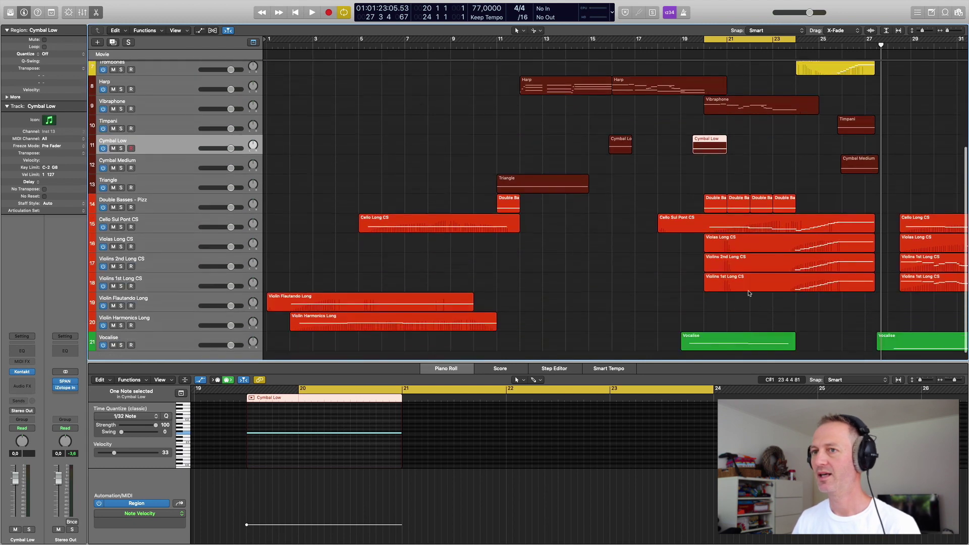
click(169, 223)
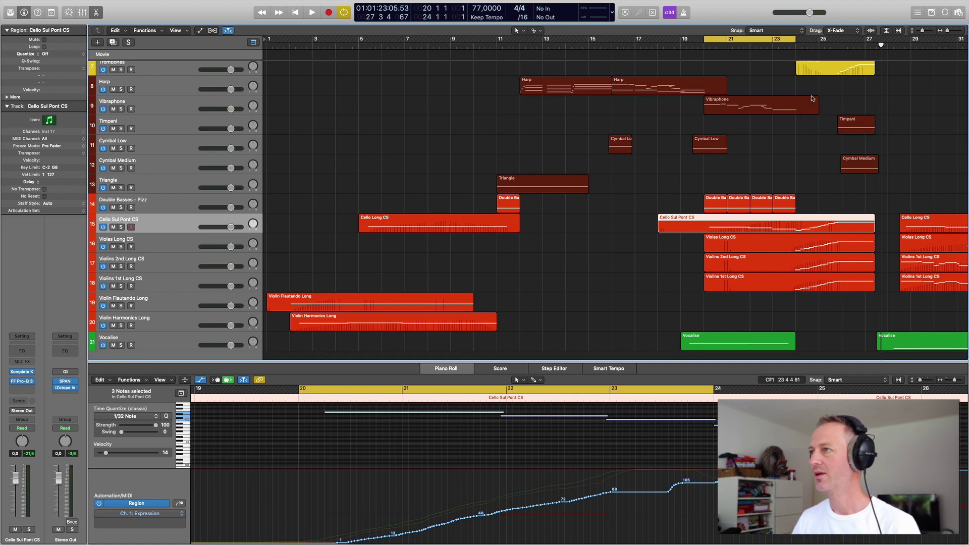
- Set the cycle range from bar 24 to bar 27 beat 3
scroll(809, 92, up, 6)
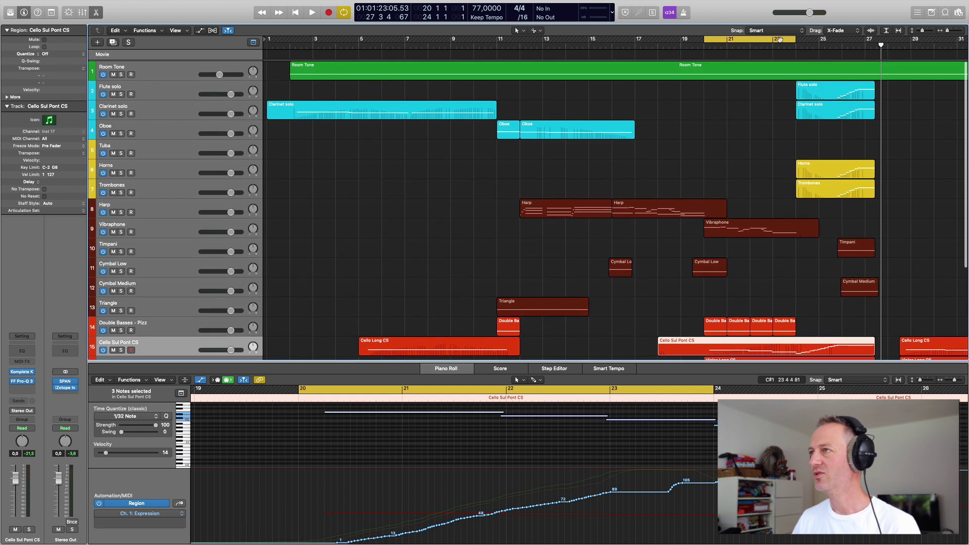
drag(780, 39, 877, 41)
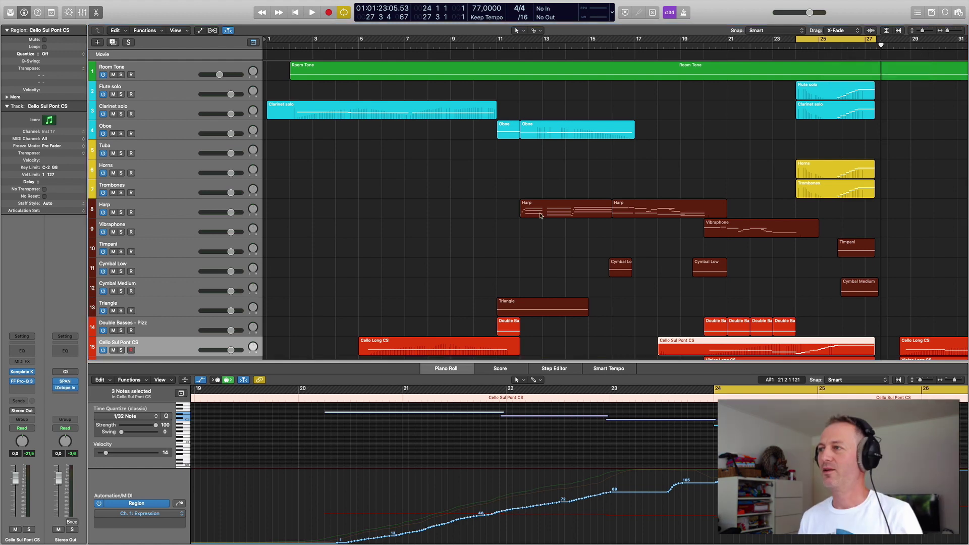
scroll(751, 174, up, 2)
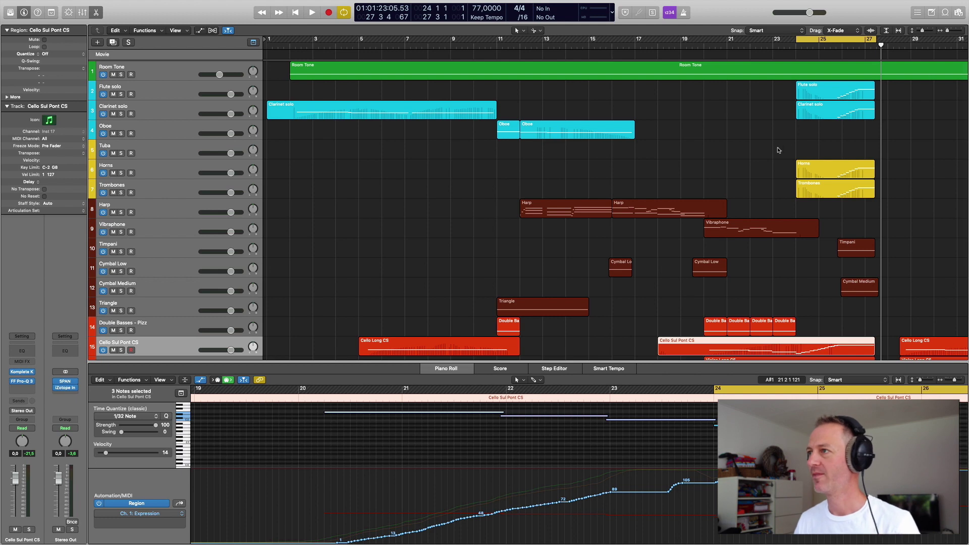
- Select the Cello Sul Pont, Violas, Violins 2nd and Violins 1st regions around bar 24 and compare their rising curves with the brass regions
scroll(839, 195, down, 7)
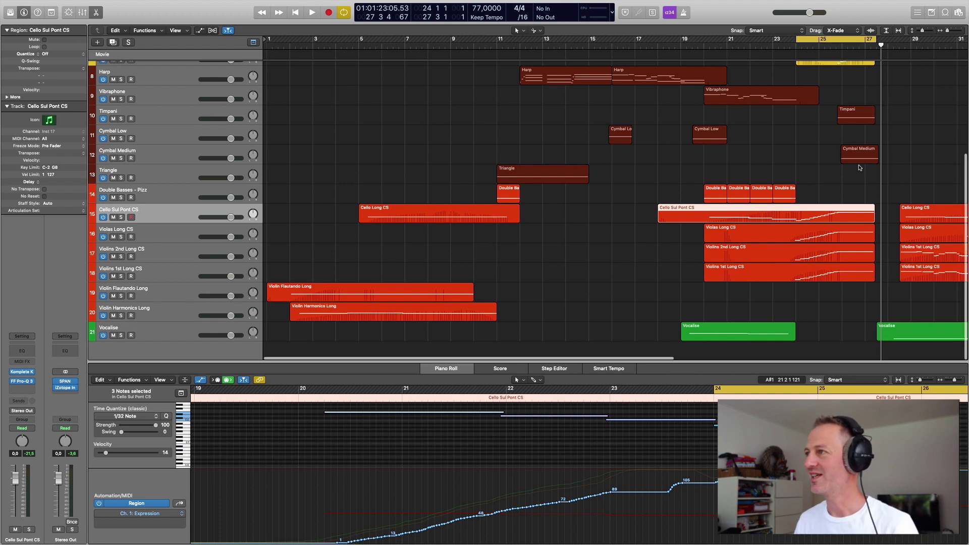
scroll(861, 162, up, 2)
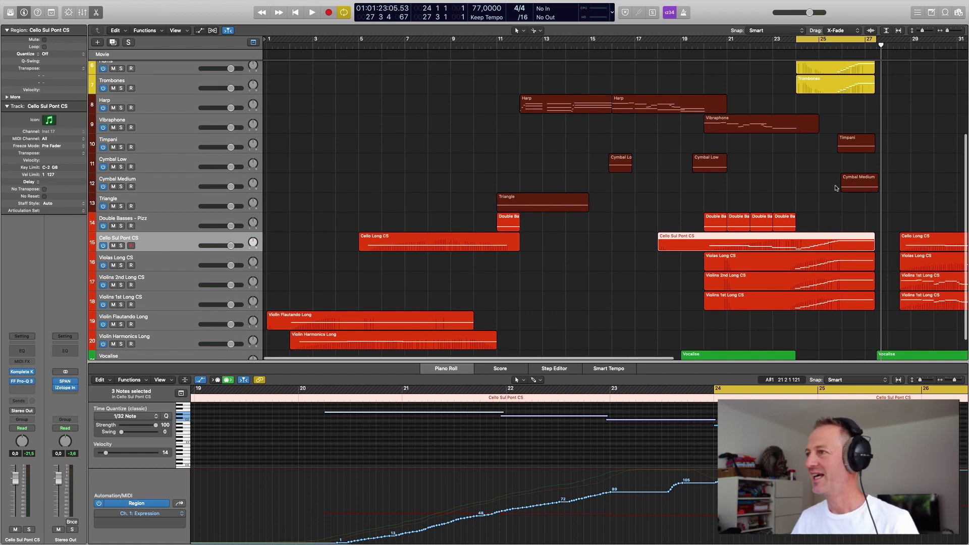
drag(817, 216, 822, 320)
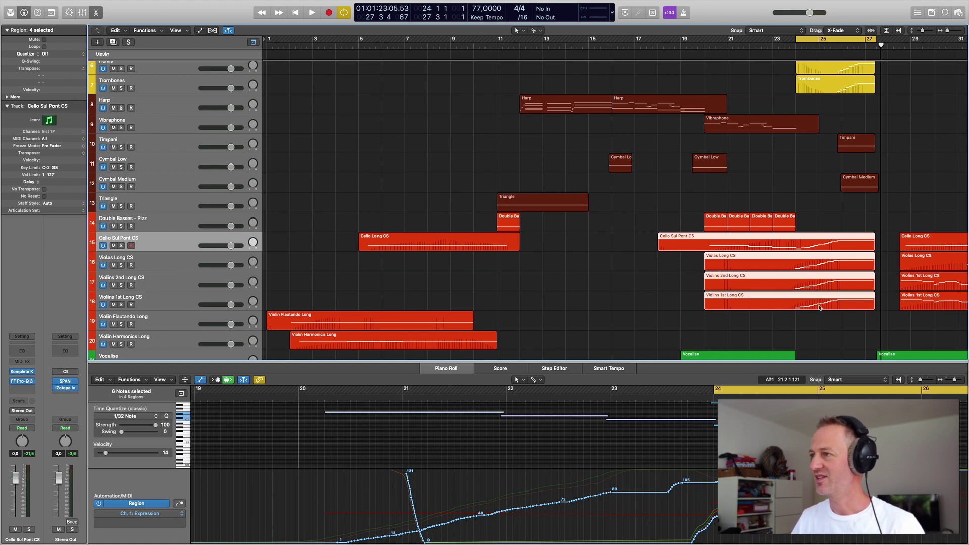
scroll(834, 221, up, 5)
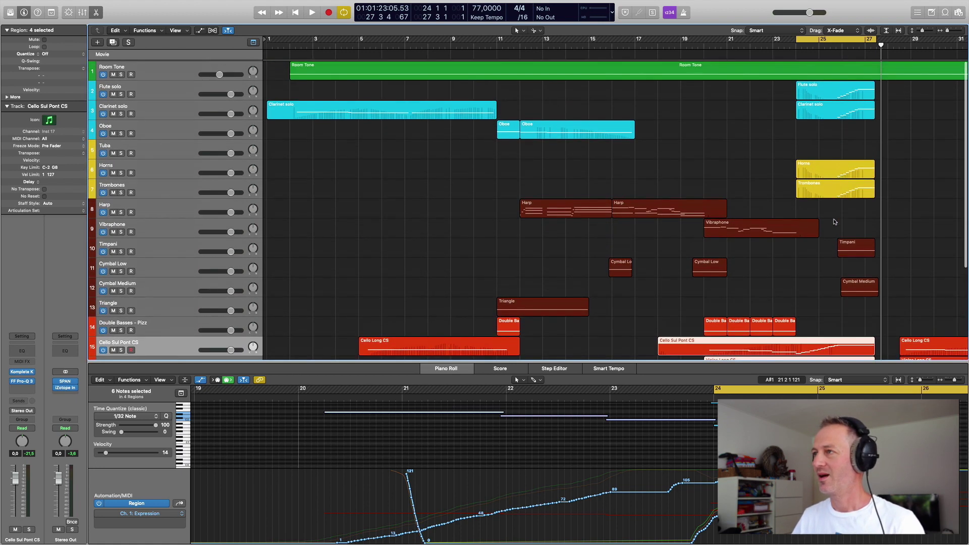
scroll(776, 238, down, 3)
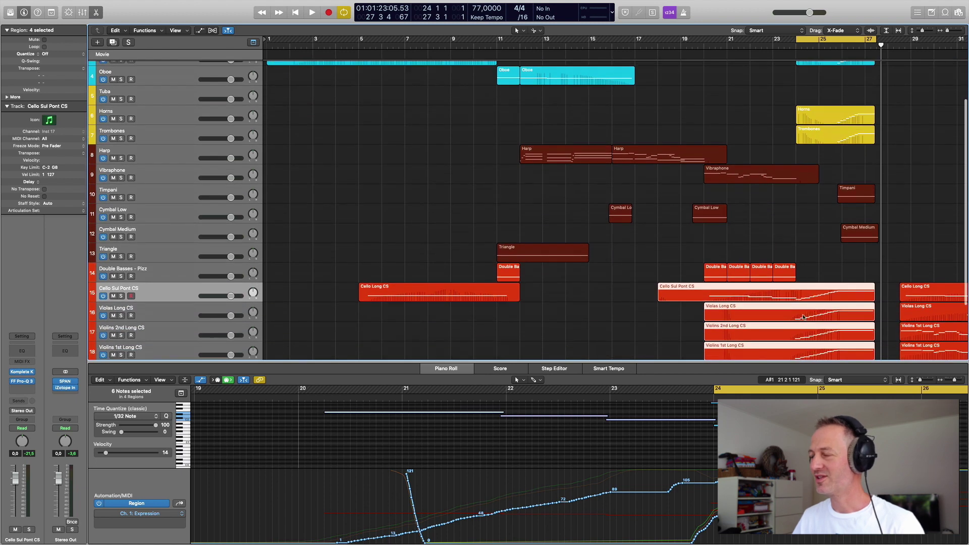
scroll(870, 135, up, 1)
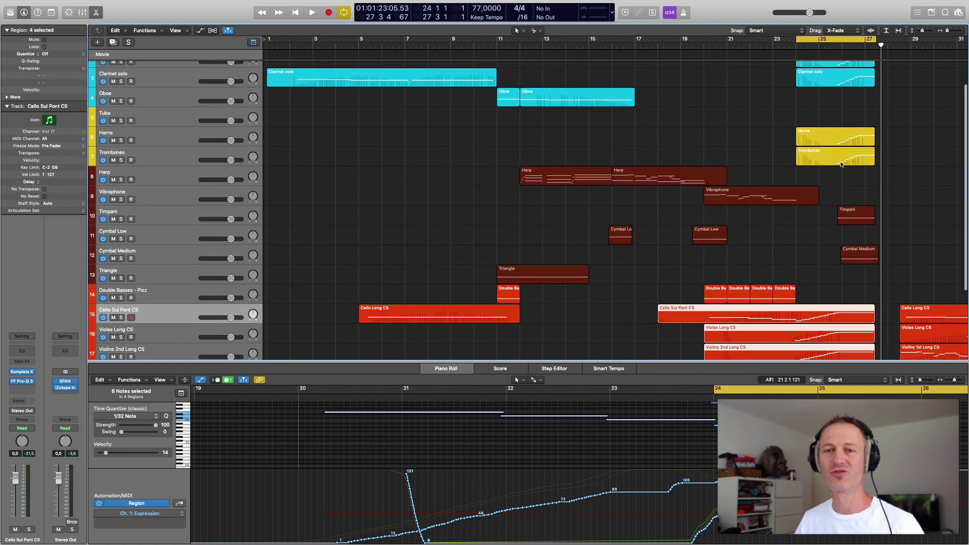
scroll(853, 116, up, 1)
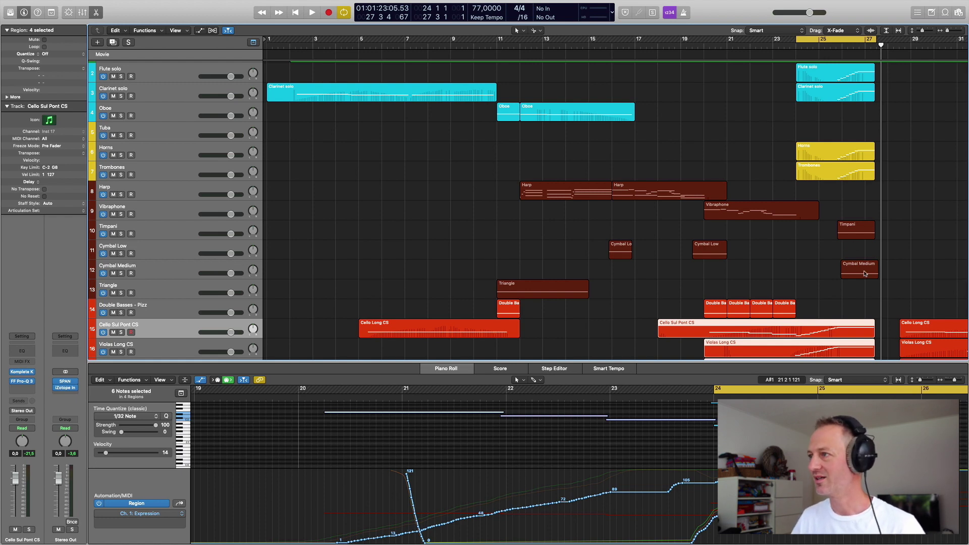
- Select the Flute solo track and review its Spitfire Symphonic Woodwinds instrument patch, b - Flute Solo - Long
scroll(865, 273, up, 2)
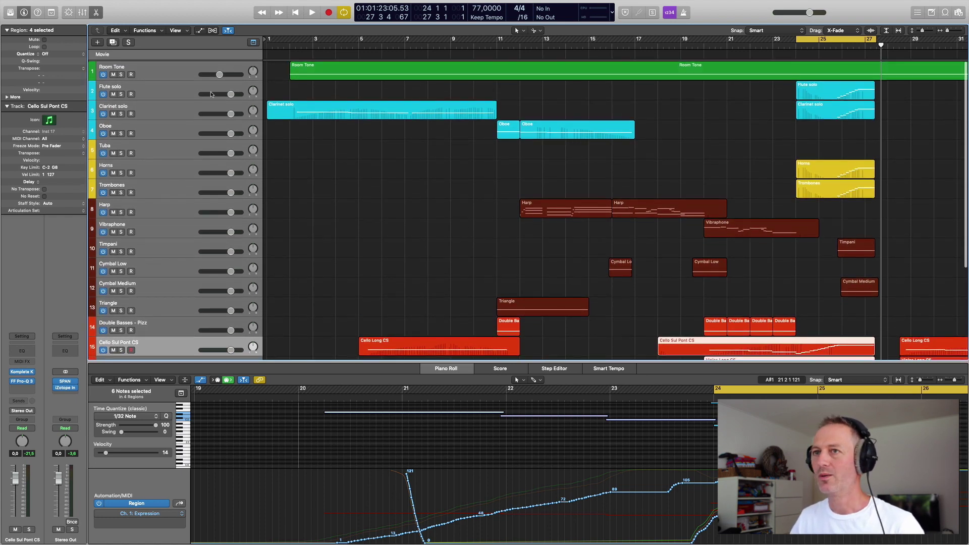
click(158, 92)
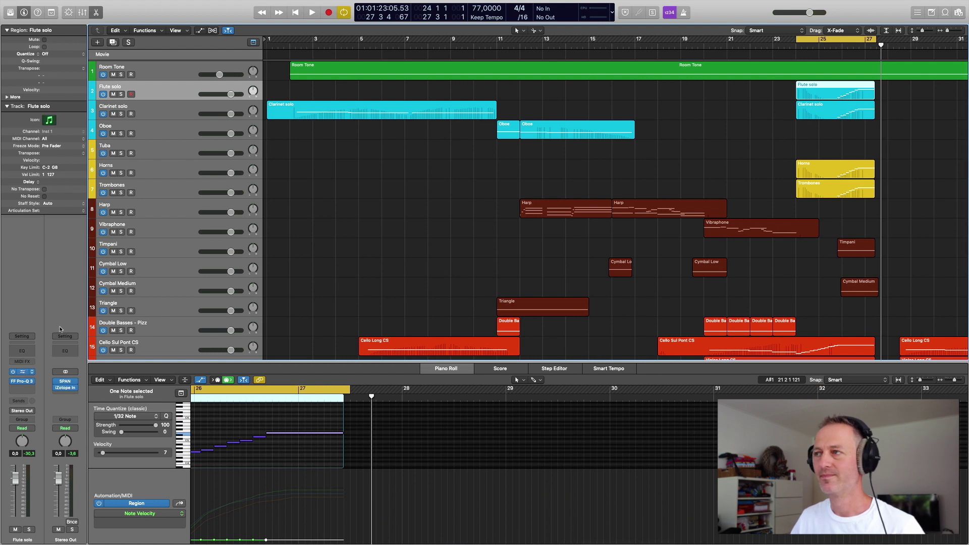
click(22, 371)
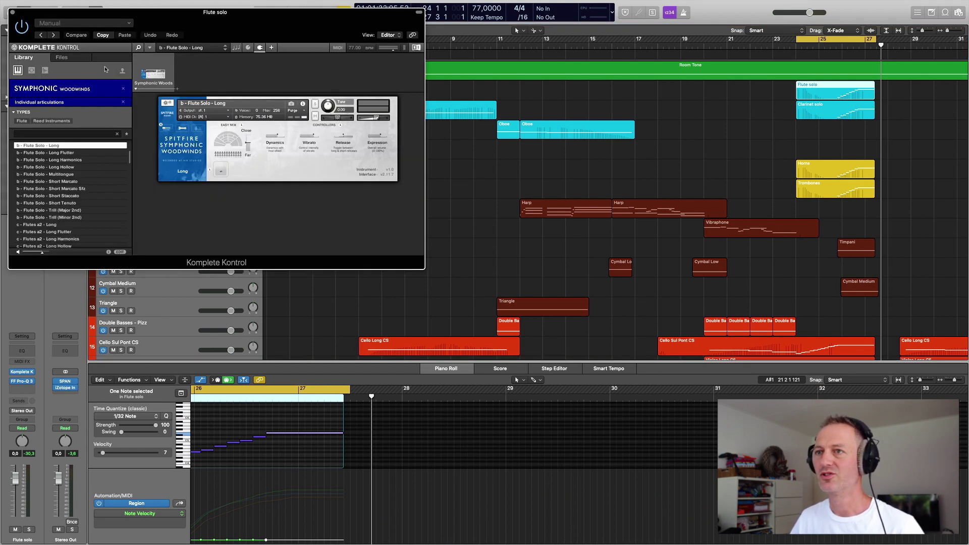
click(12, 12)
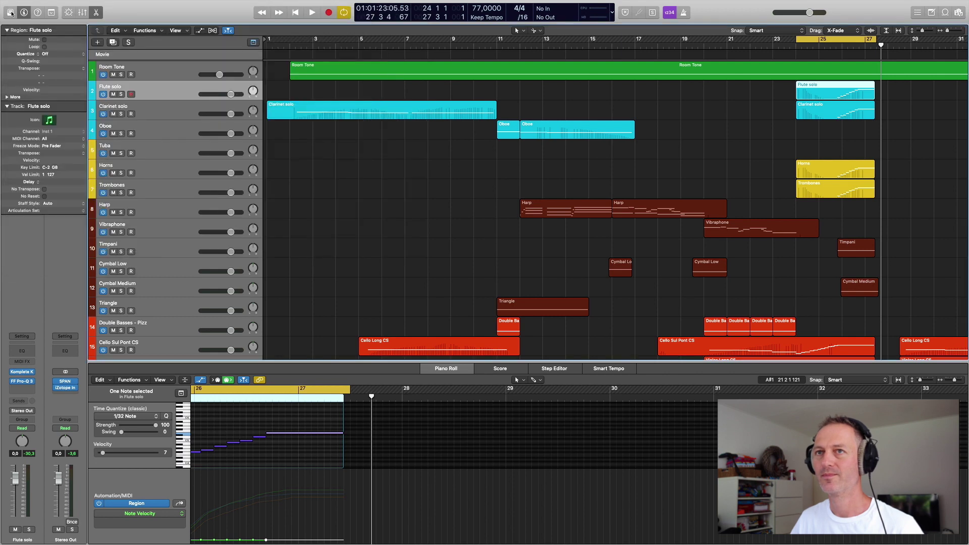
- Inspect the low-cut band in the Flute solo track's FabFilter Pro-Q 3 EQ
click(21, 381)
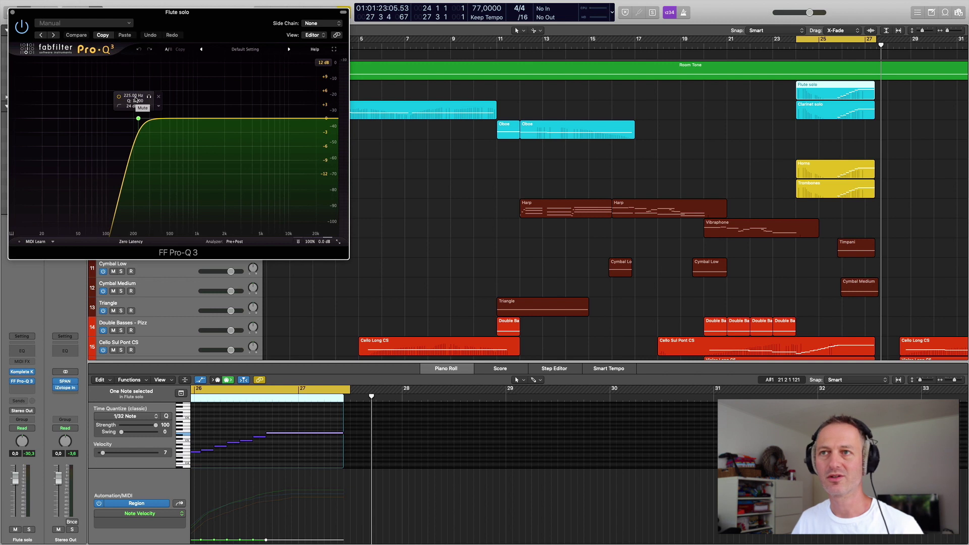
click(12, 12)
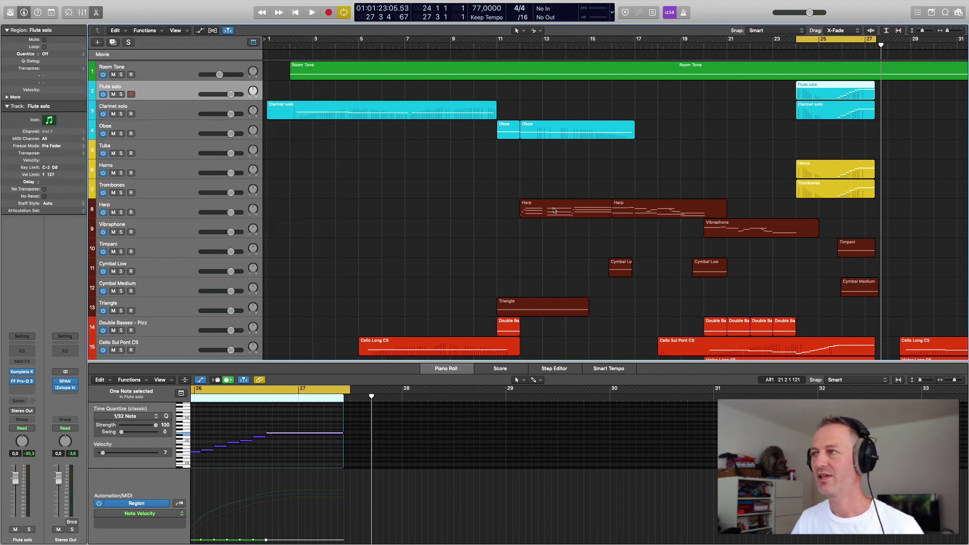
- Review the CineBrass patches of the Horns and Trombones tracks, checking their mixer page, pan and volume settings
click(162, 172)
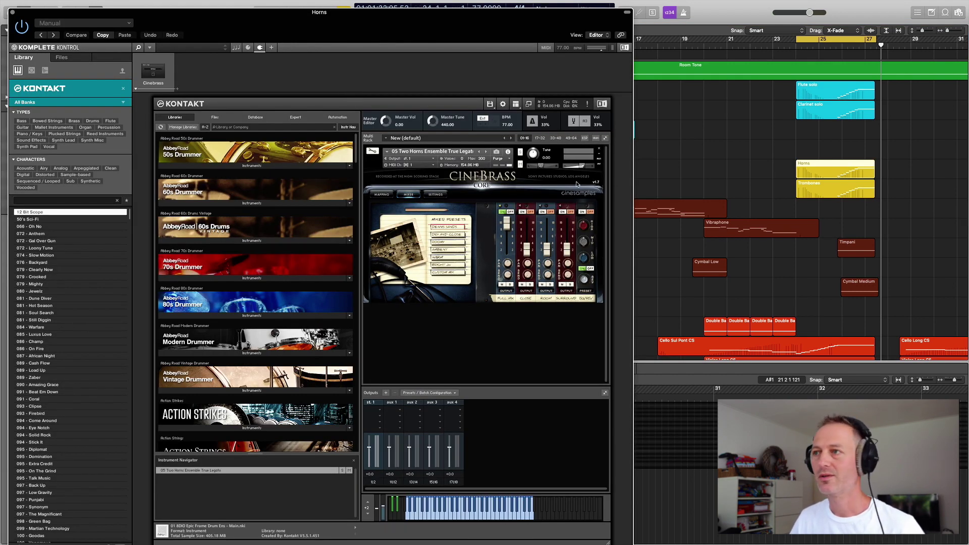
mouse_move(542, 165)
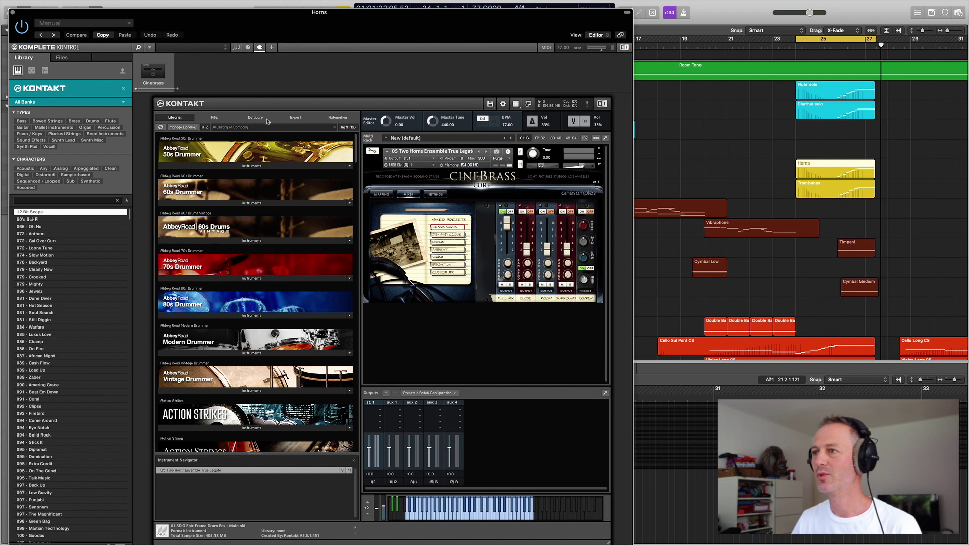
click(12, 12)
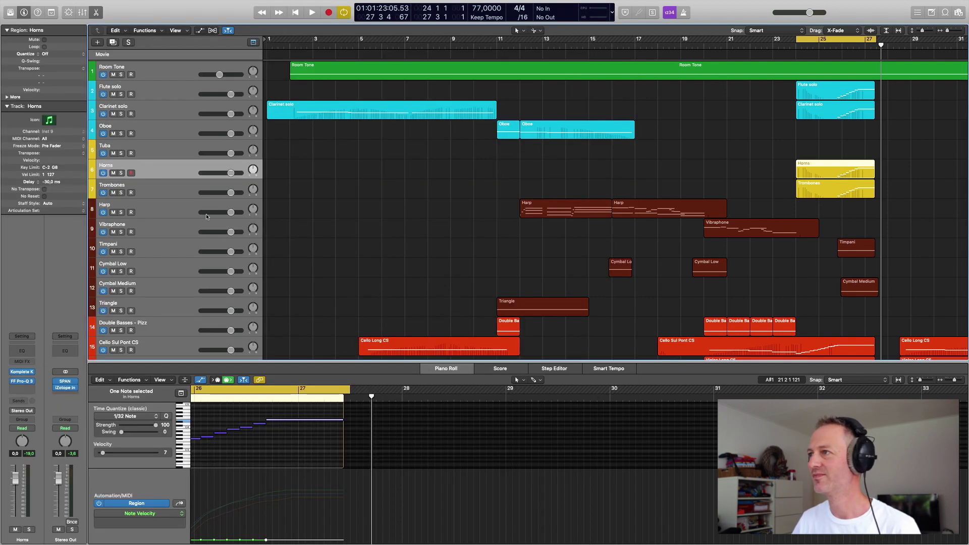
click(147, 184)
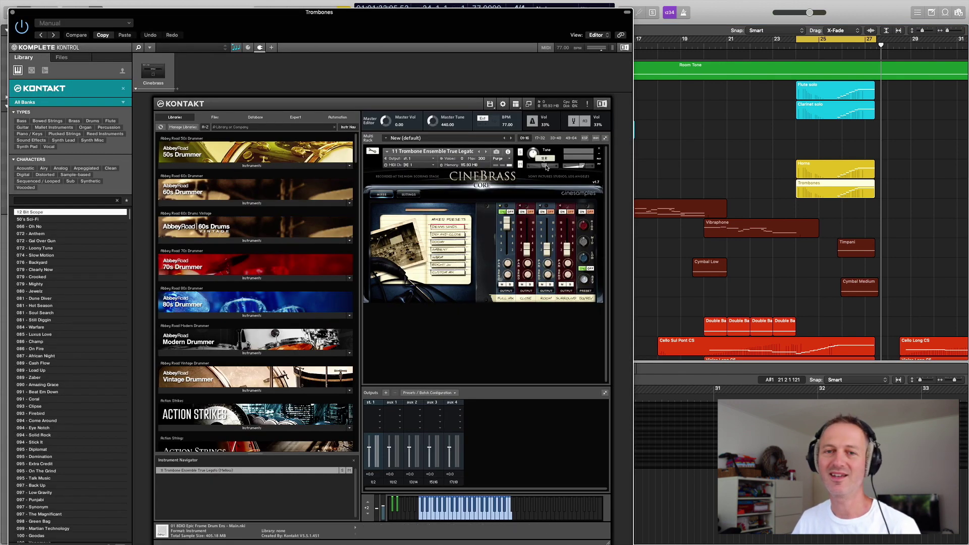
mouse_move(582, 166)
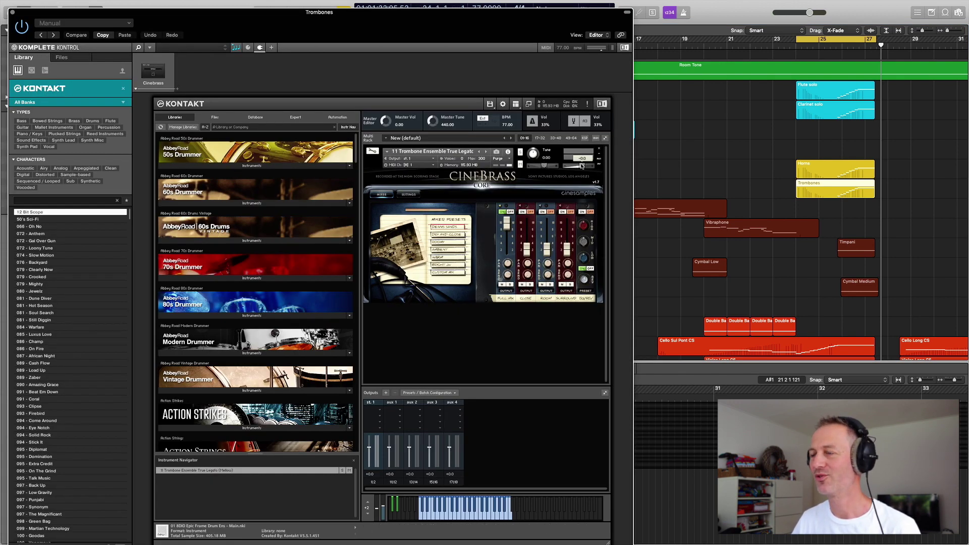
click(13, 12)
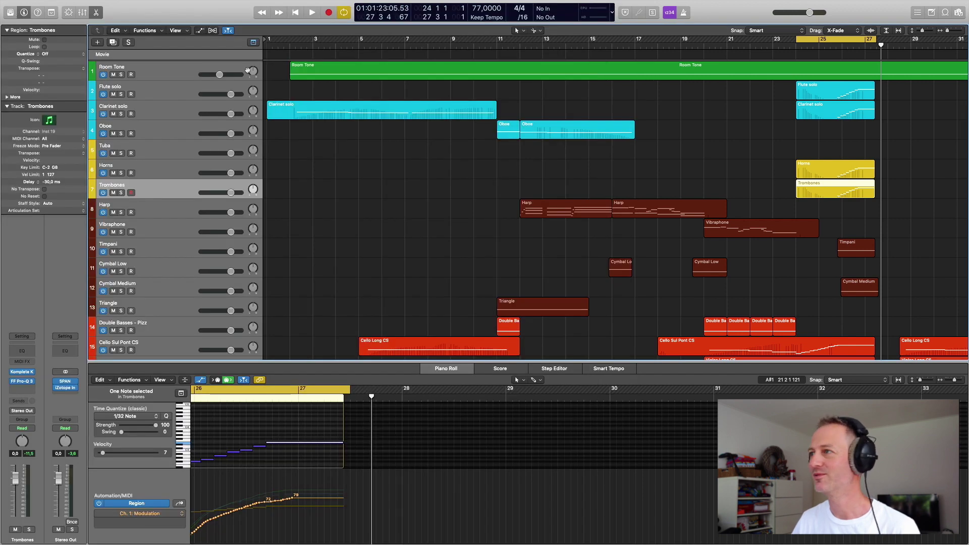
- Select the Timpani track and review its Kontakt percussion patch, including the pan and volume settings
scroll(414, 239, down, 1)
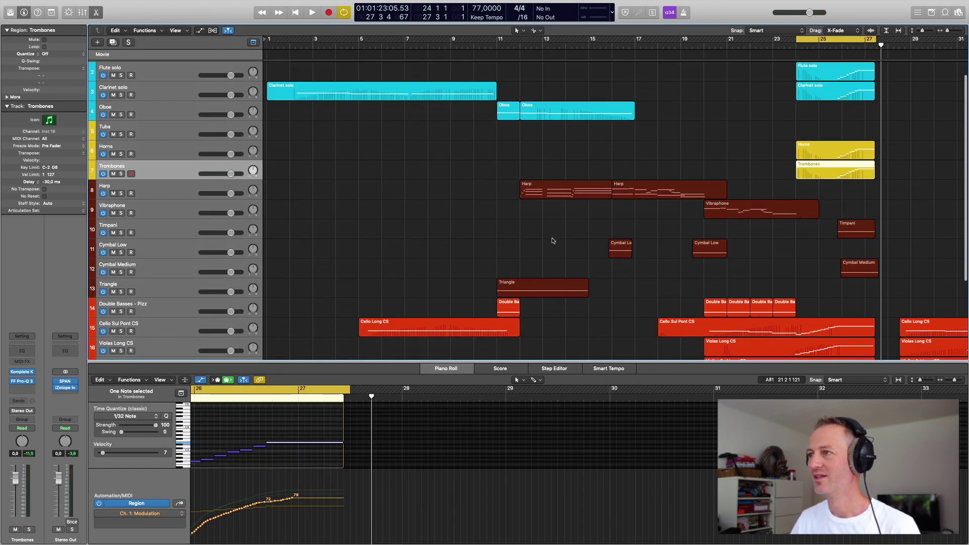
click(142, 227)
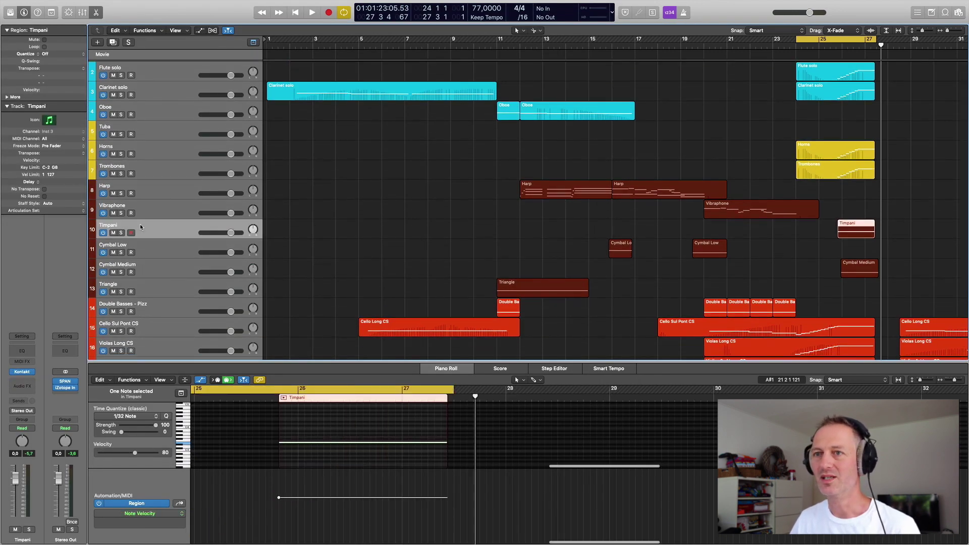
click(22, 372)
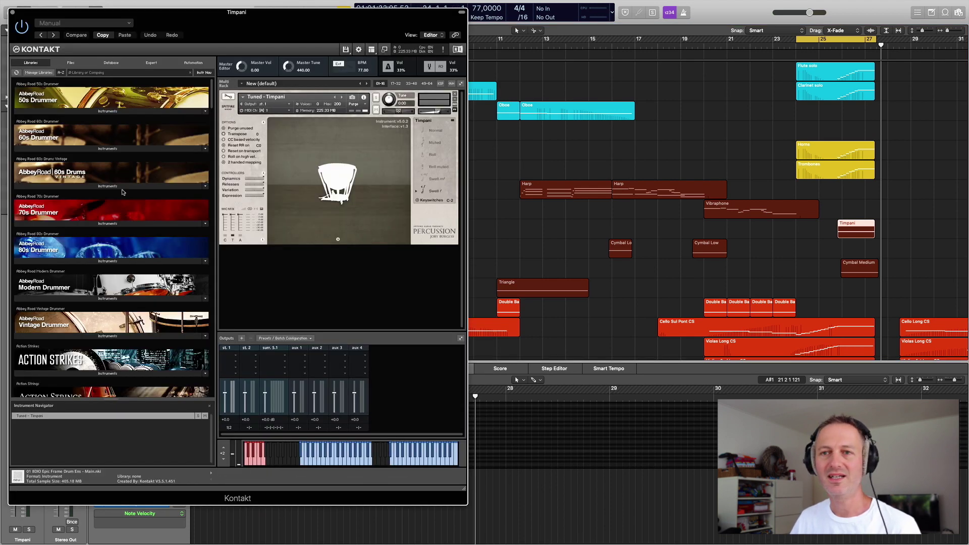
mouse_move(439, 114)
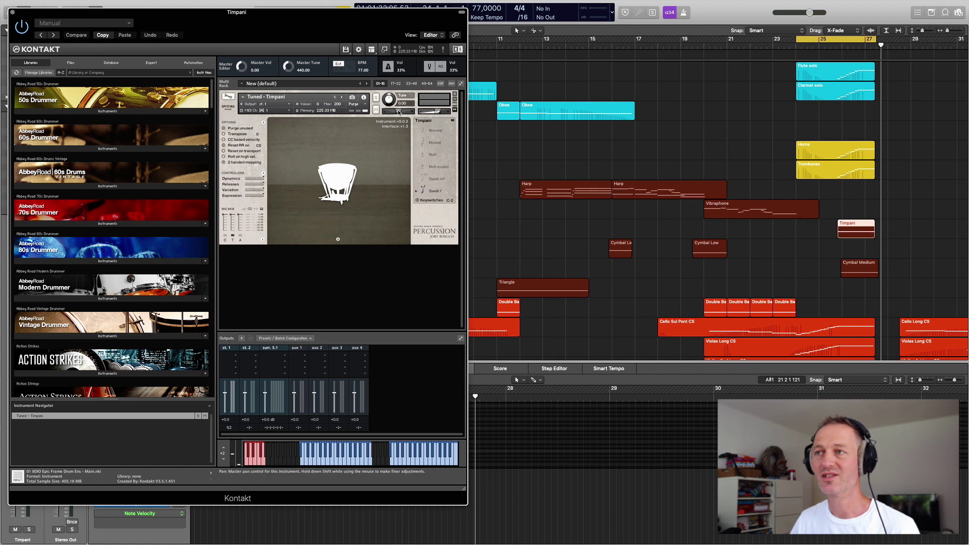
click(13, 12)
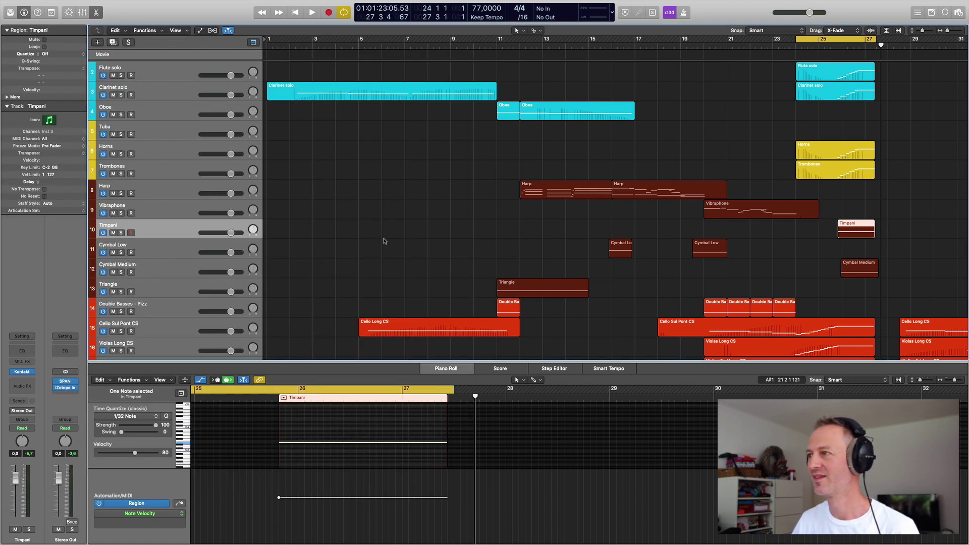
- Select the Cymbal Medium track and review its Cymbal Med patch in Kontakt
scroll(276, 269, down, 1)
click(137, 250)
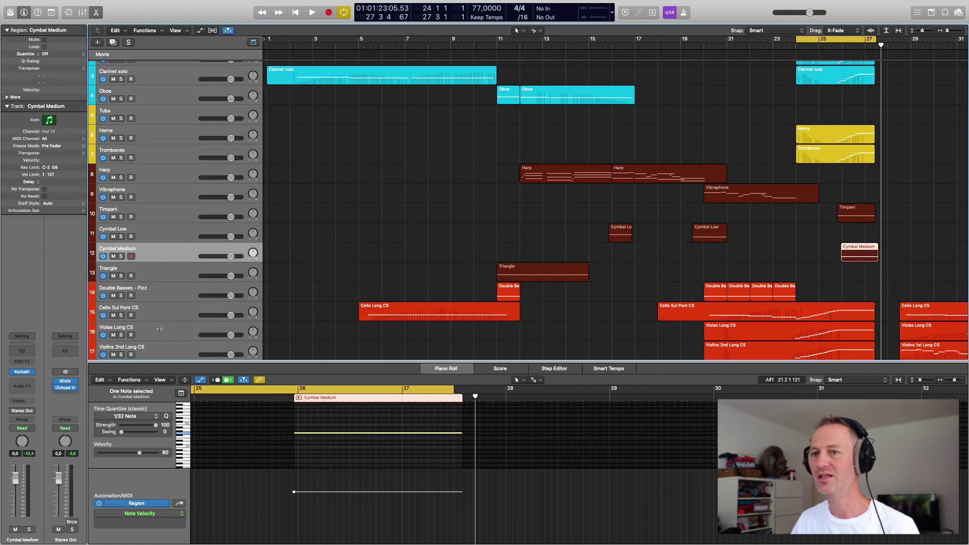
click(22, 372)
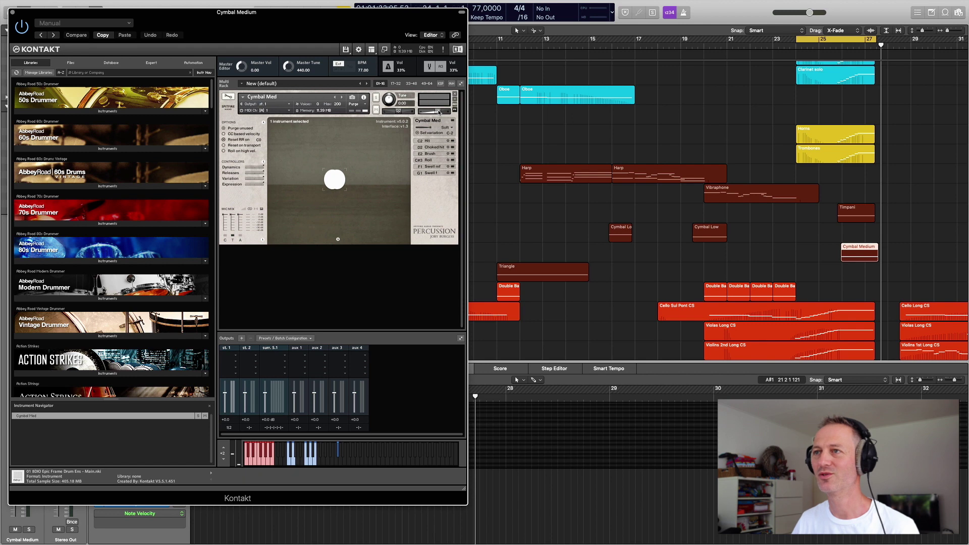
click(12, 12)
- Select the Violas Long CS track and inspect the low-cut and dip bands in its Pro-Q 3 EQ
scroll(506, 267, down, 5)
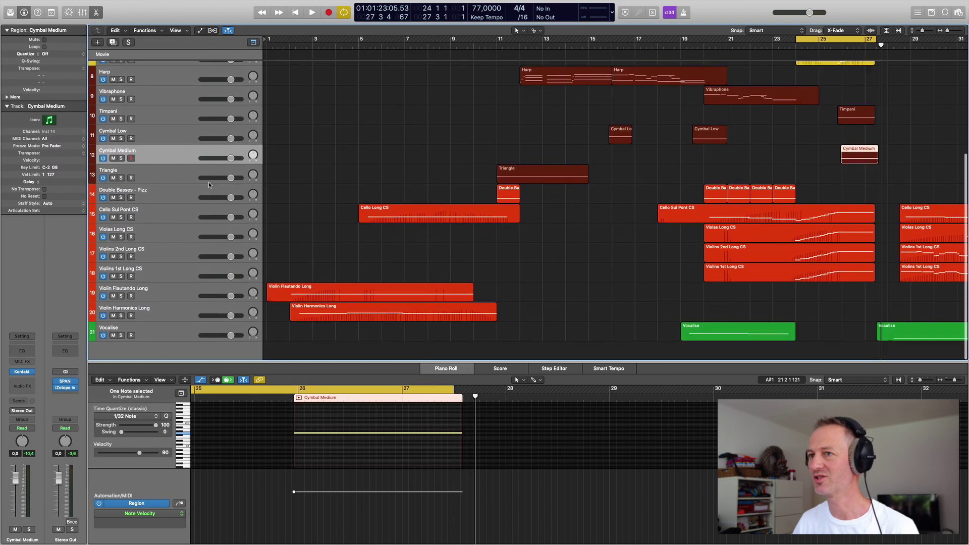
click(133, 241)
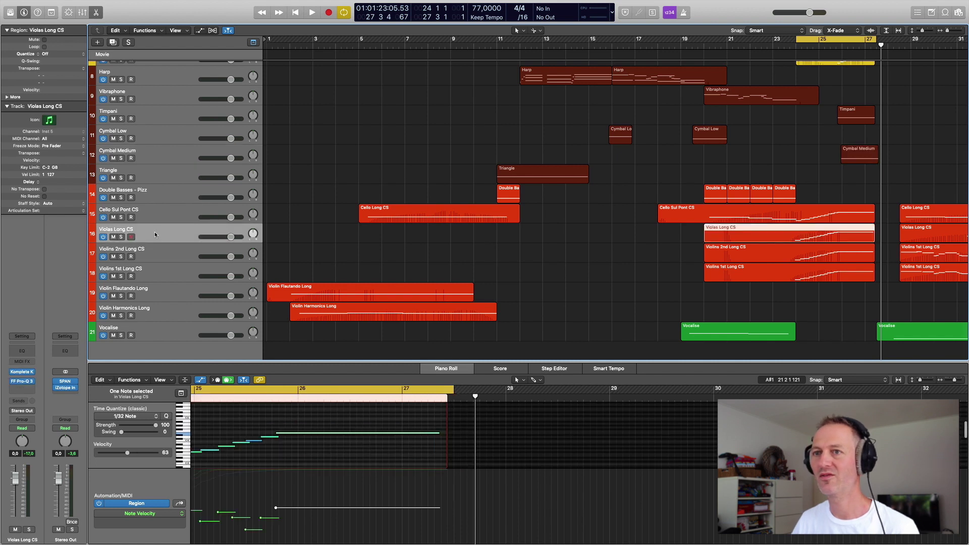
click(23, 383)
mouse_move(116, 119)
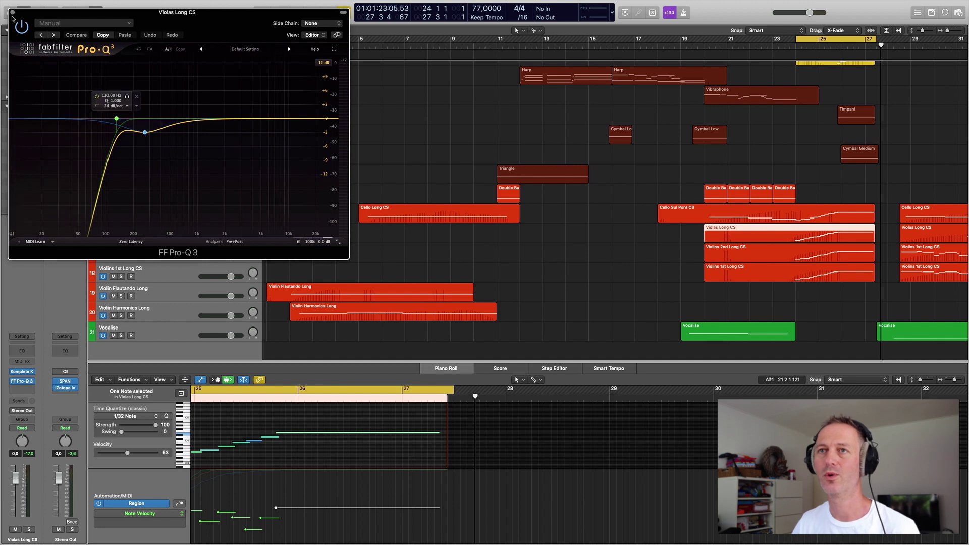
click(12, 12)
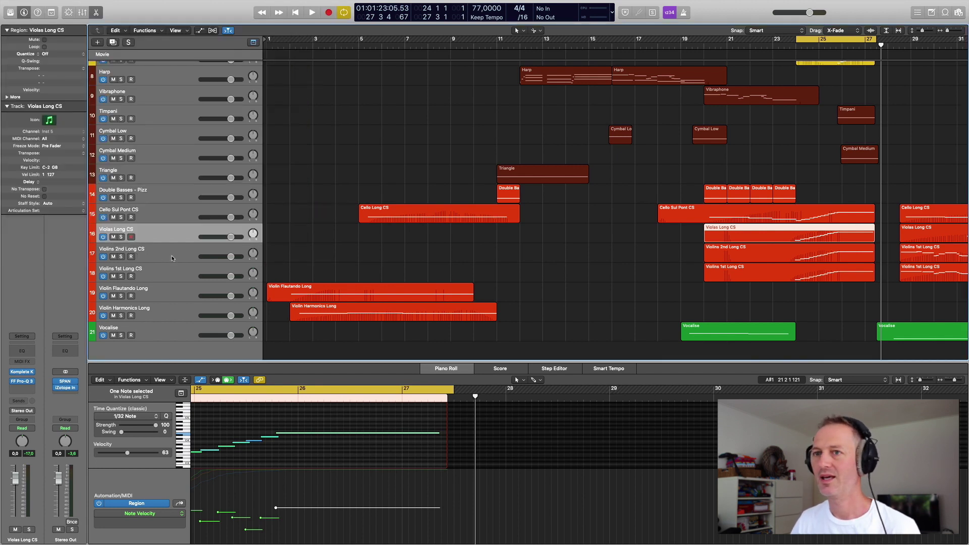
- Review the Violins 2nd Long CS track's Pro-Q 3 low cut and its Spitfire Symphonic Strings patch panning
click(167, 257)
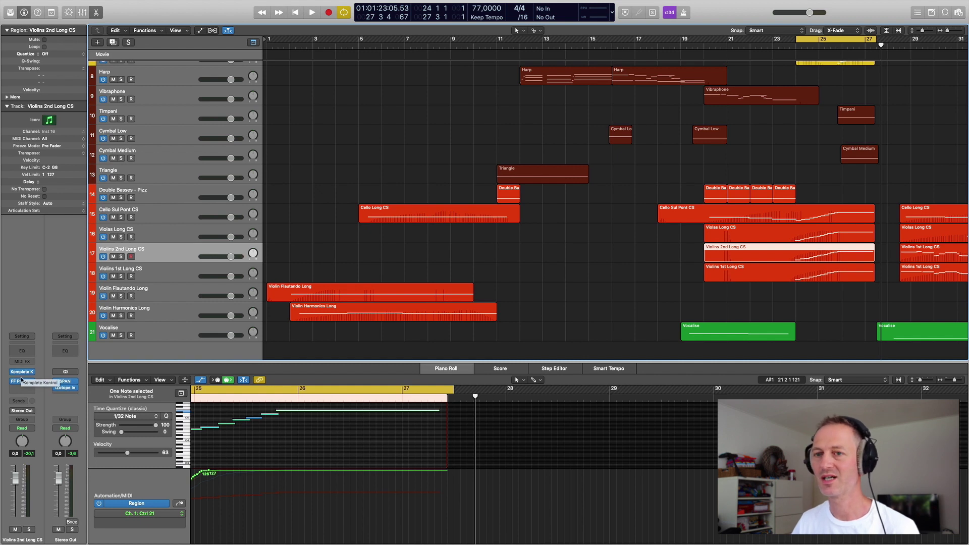
click(22, 382)
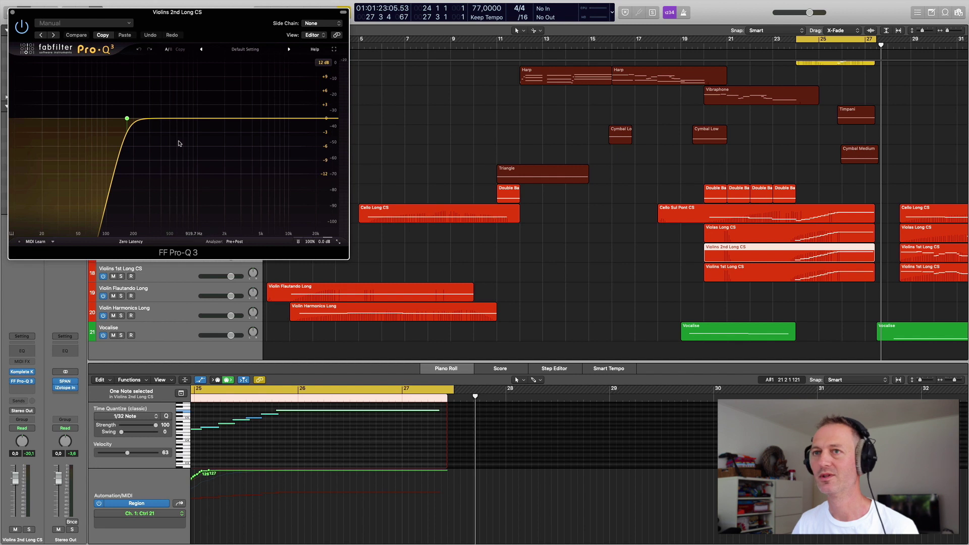
mouse_move(127, 119)
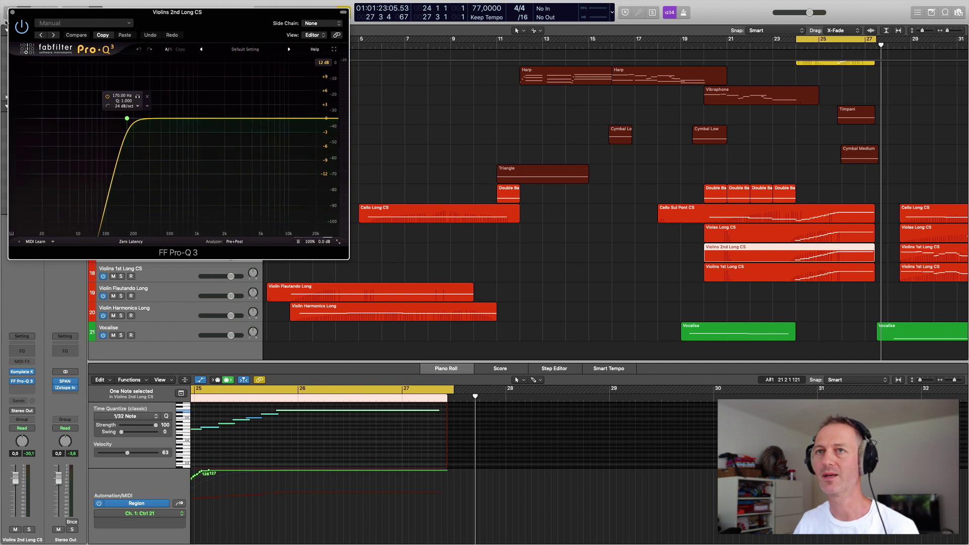
click(13, 12)
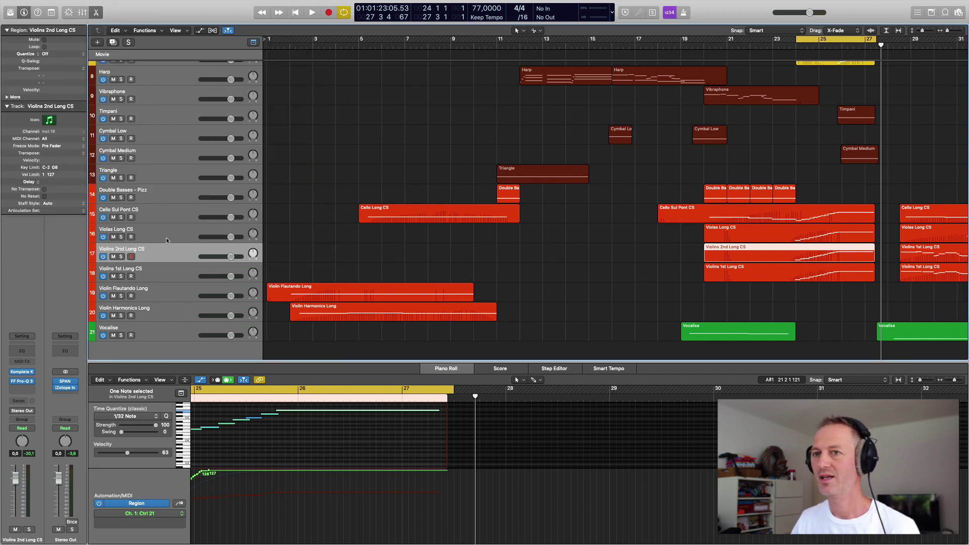
mouse_move(22, 372)
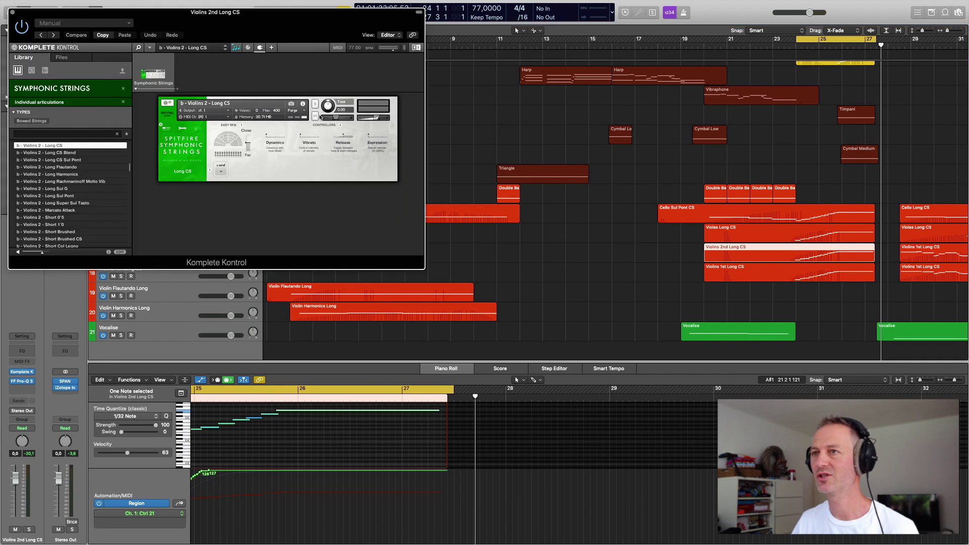
mouse_move(336, 119)
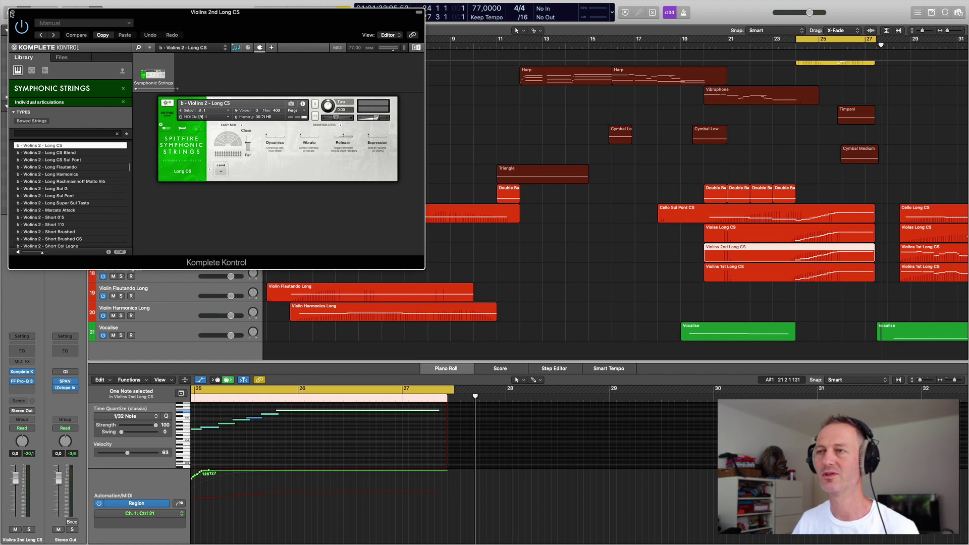
click(13, 12)
- Select the Violins 1st Long CS track and check the panning in its Spitfire patch, a - Violins 1 - Long CS
scroll(492, 257, down, 2)
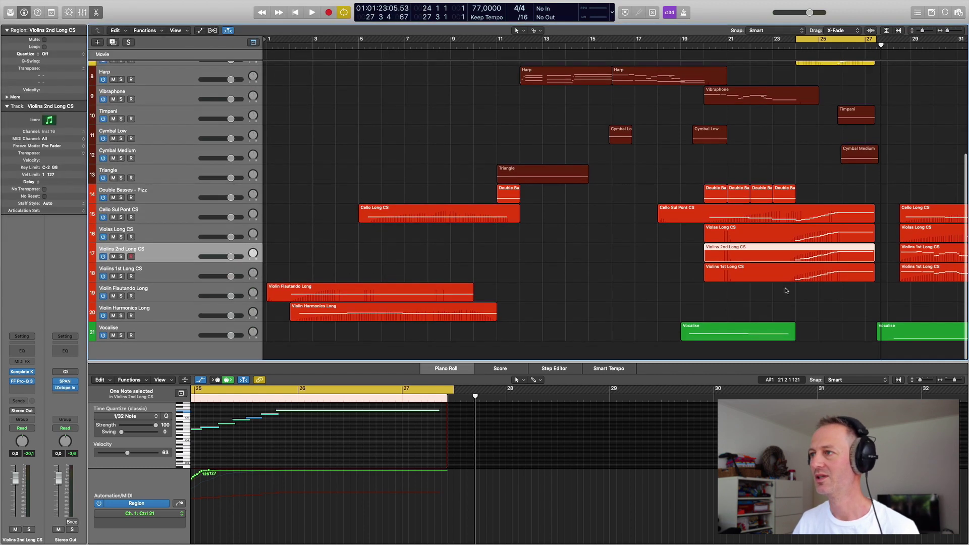
click(168, 273)
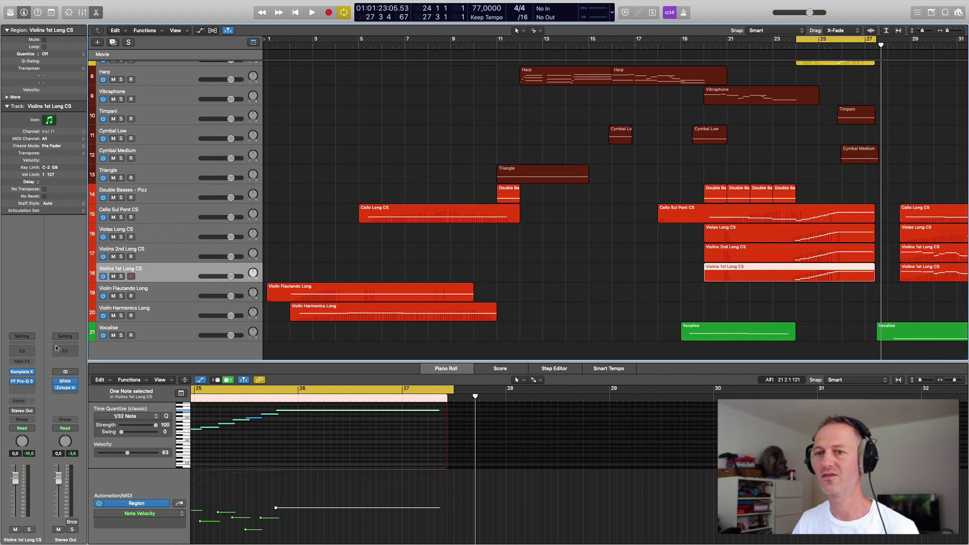
click(22, 372)
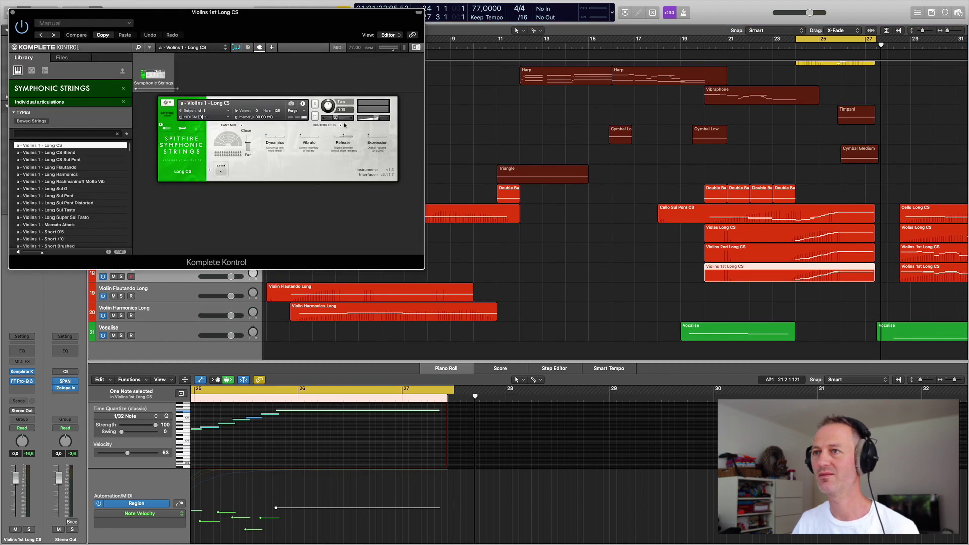
mouse_move(336, 118)
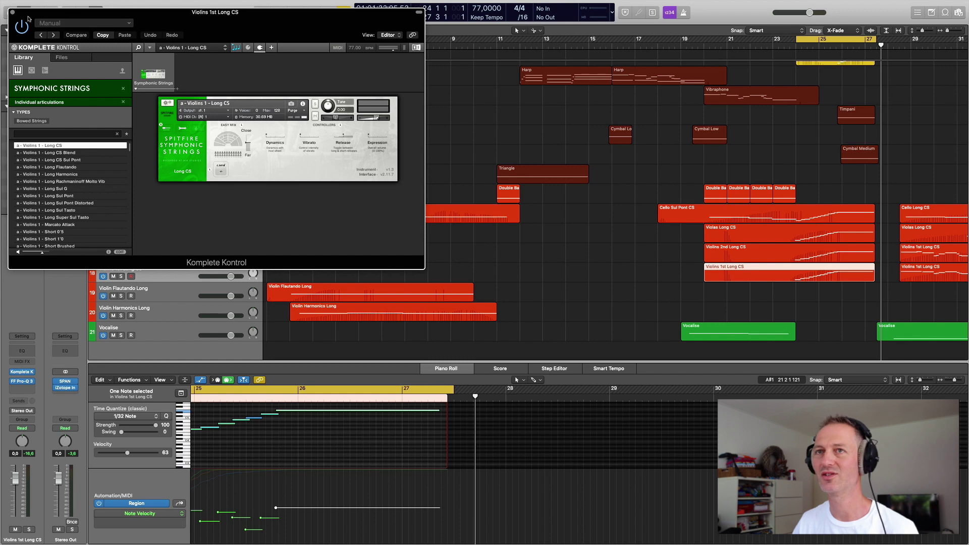
click(14, 12)
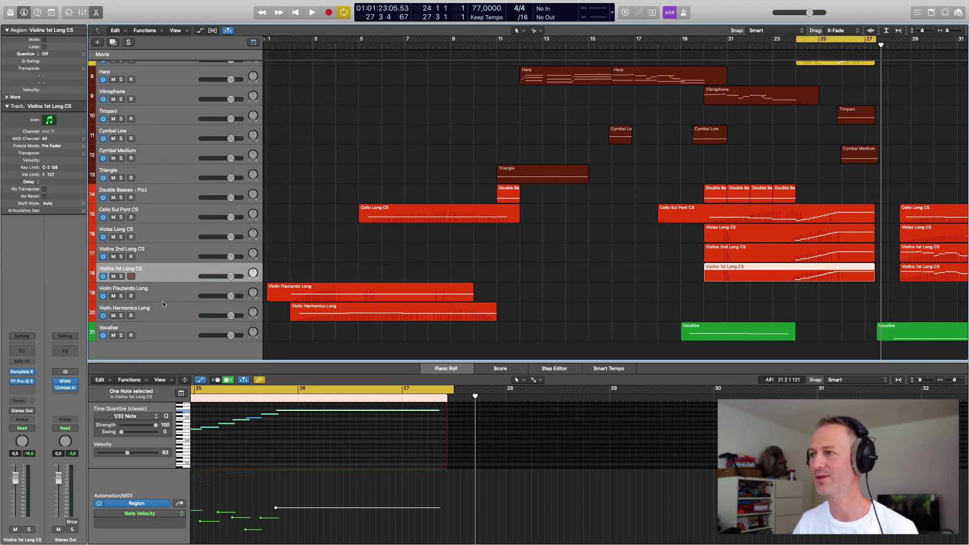
- Play the following string section from bar 28 with the cycle range turned off
scroll(762, 256, up, 6)
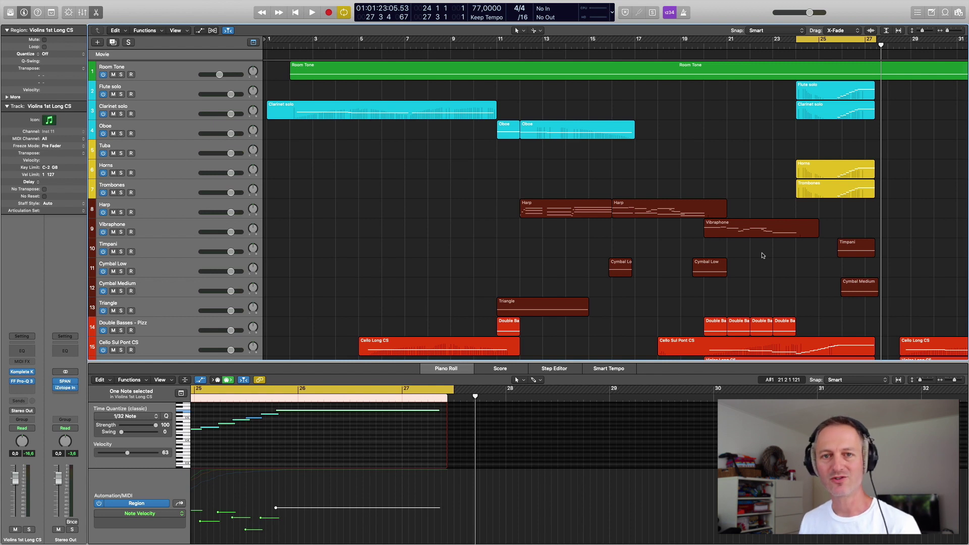
scroll(832, 269, right, 10)
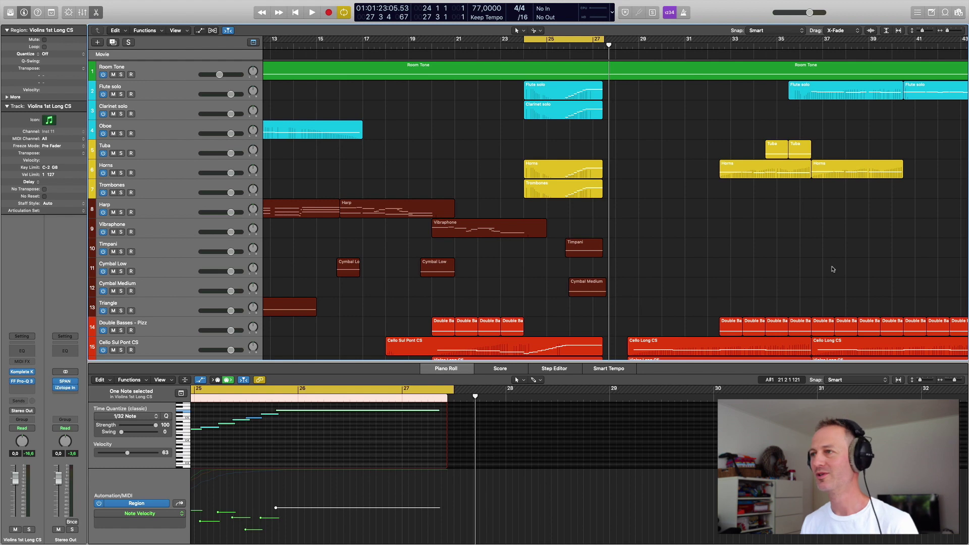
scroll(833, 269, down, 5)
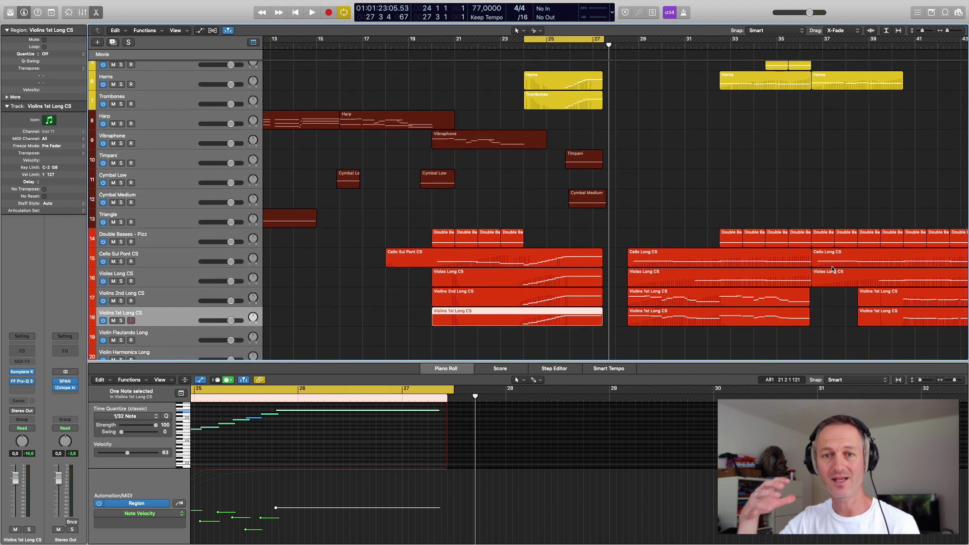
scroll(551, 180, left, 5)
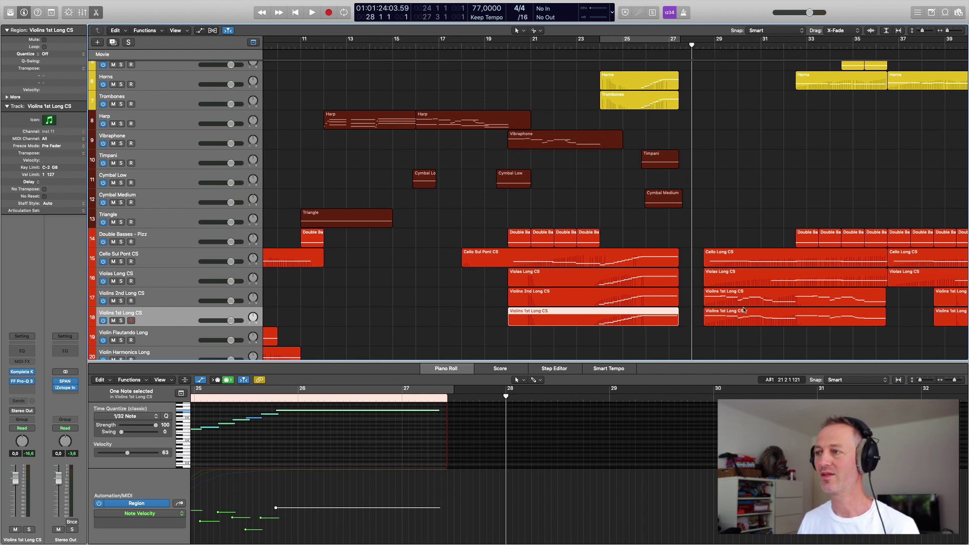
key(space)
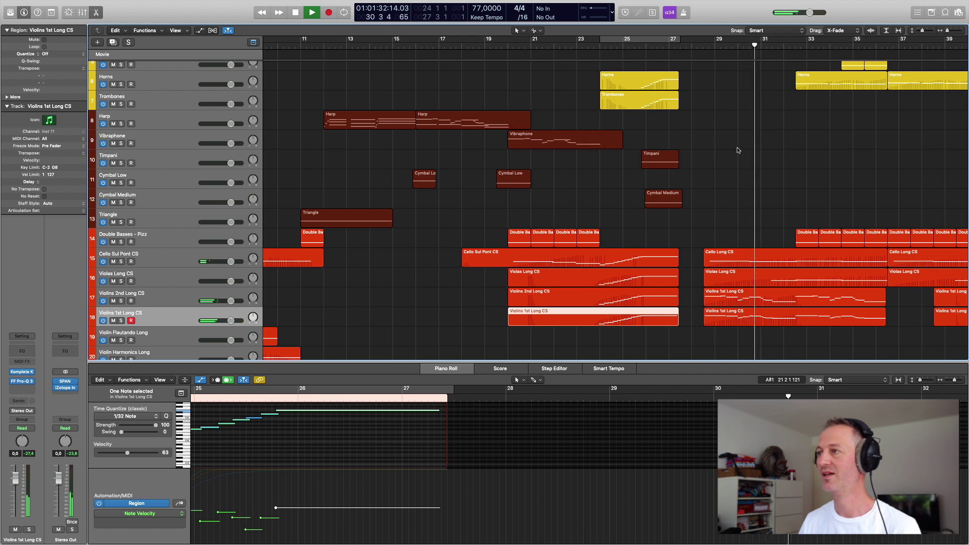
- Follow the playback through the string and horn section and stop it just after bar 36
scroll(773, 139, right, 5)
scroll(805, 127, up, 2)
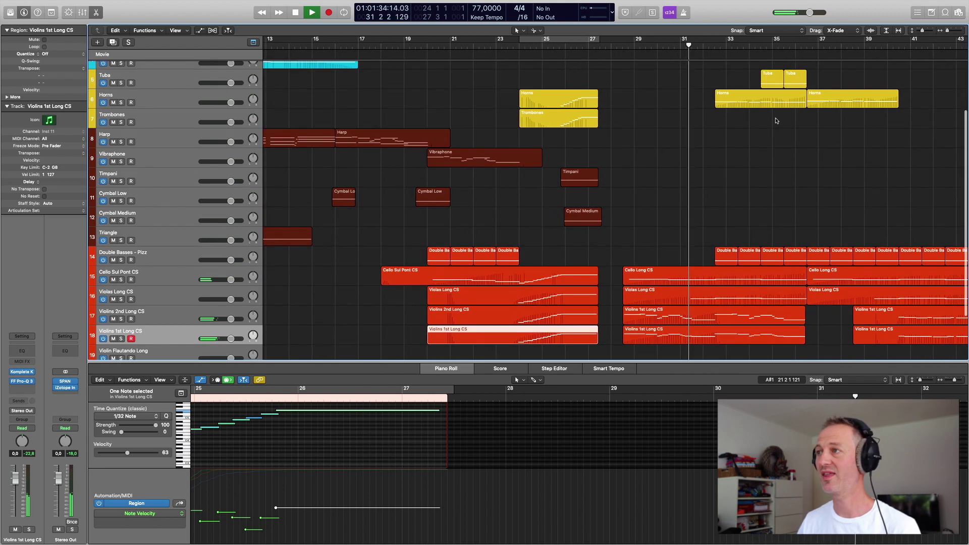
scroll(762, 173, up, 3)
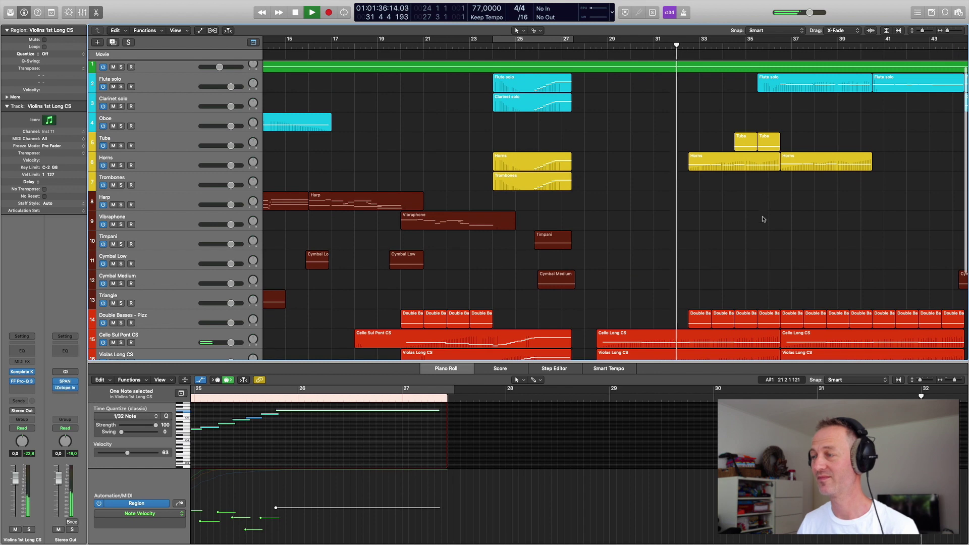
scroll(761, 223, down, 3)
scroll(761, 223, right, 2)
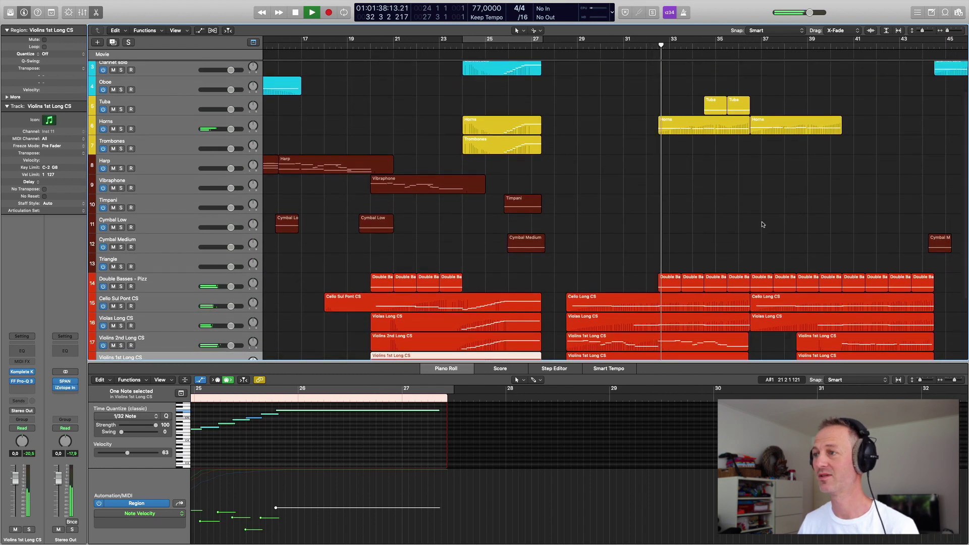
scroll(763, 225, down, 1)
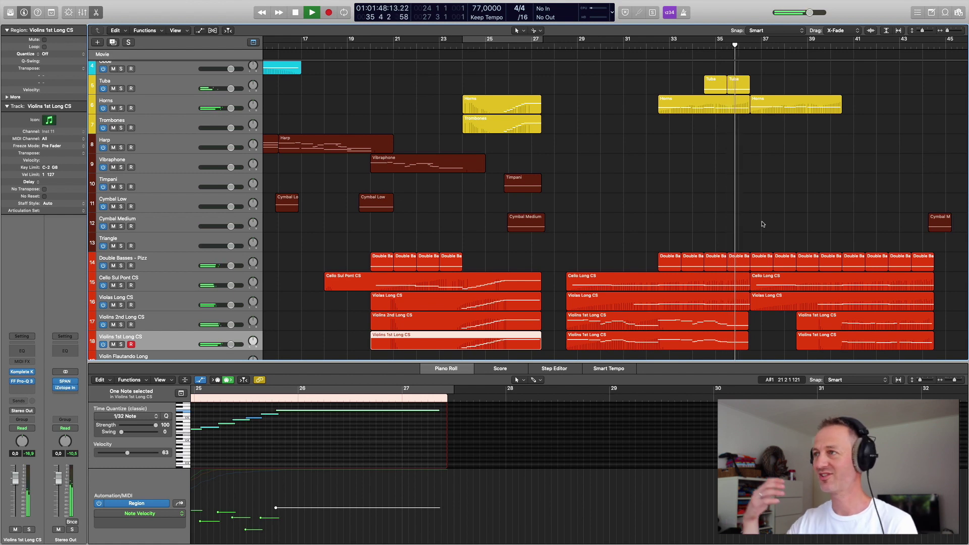
key(space)
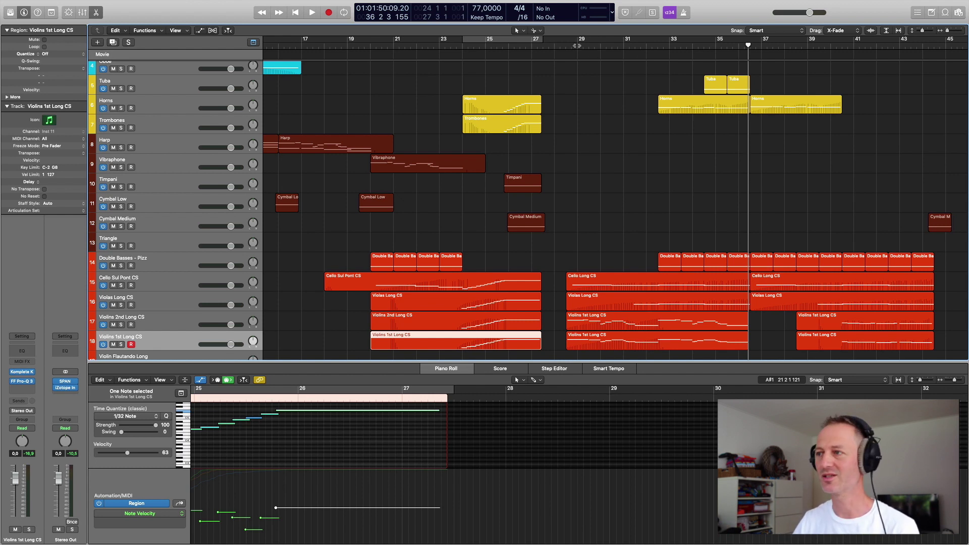
- Select both Tuba regions between bars 34 and 36 to examine their notes in the Piano Roll
scroll(691, 203, up, 5)
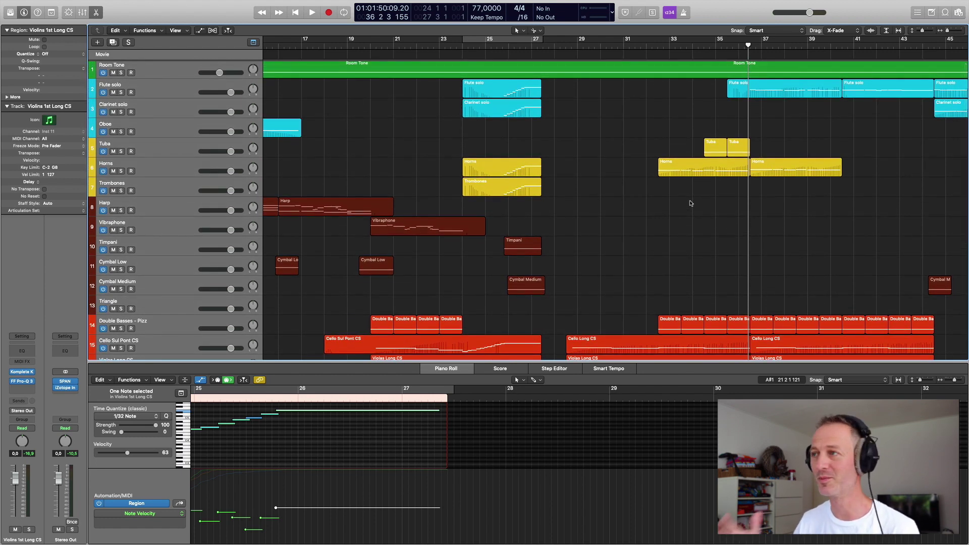
click(715, 147)
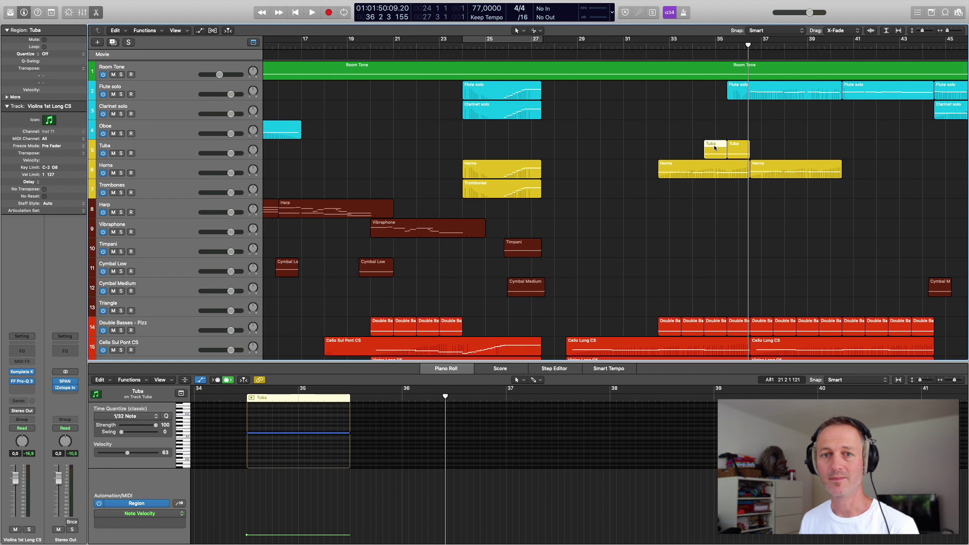
shift+click(738, 148)
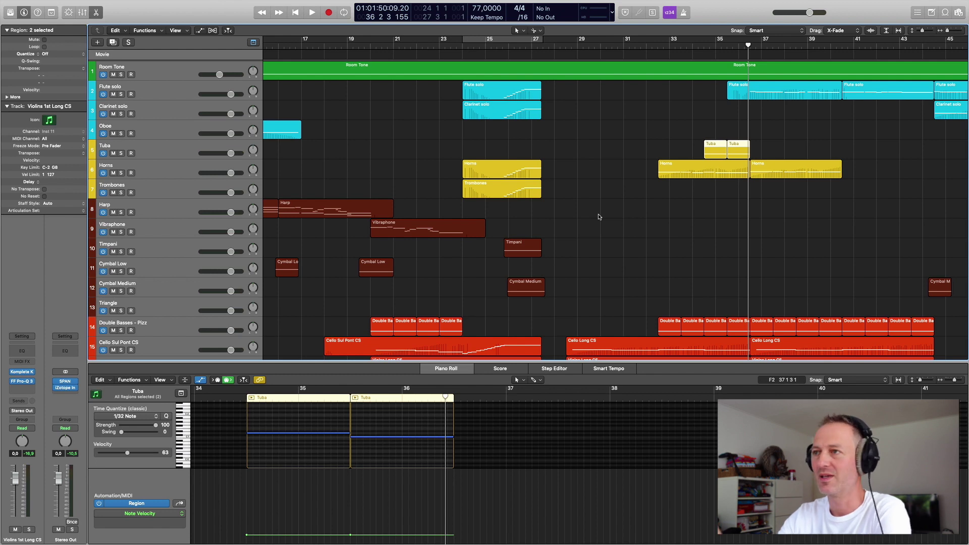
key(super+Left)
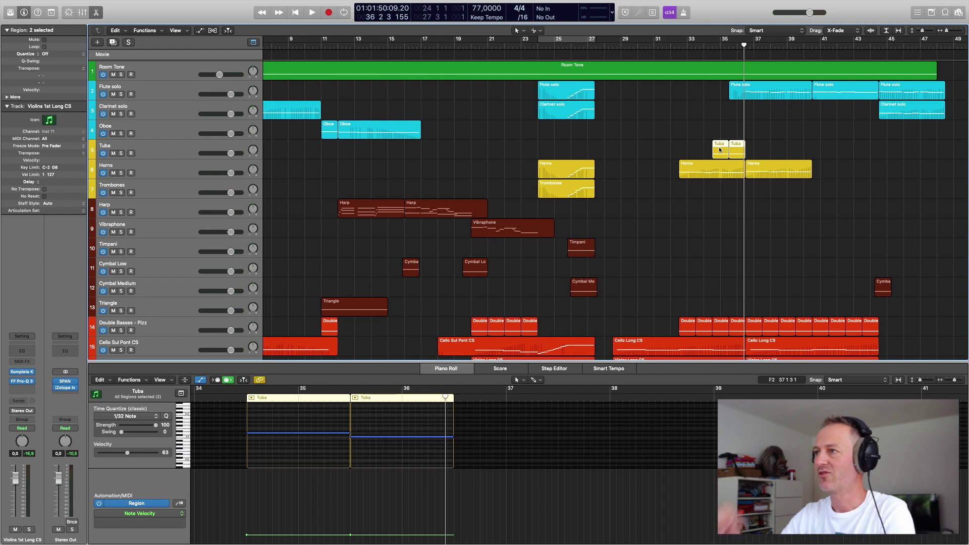
- Set a cycle range from bar 32 beat 3 to bar 36 beat 3 and play the section
click(682, 57)
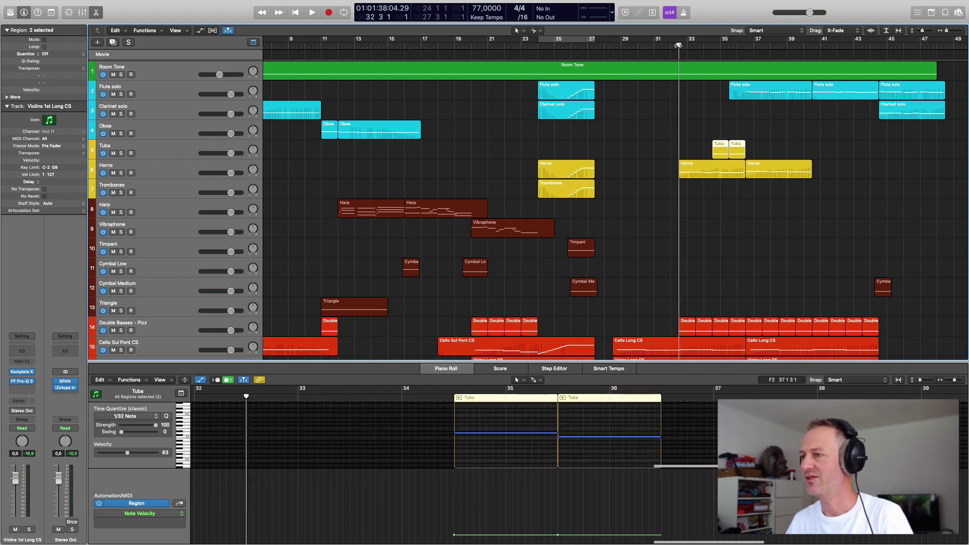
scroll(791, 246, down, 2)
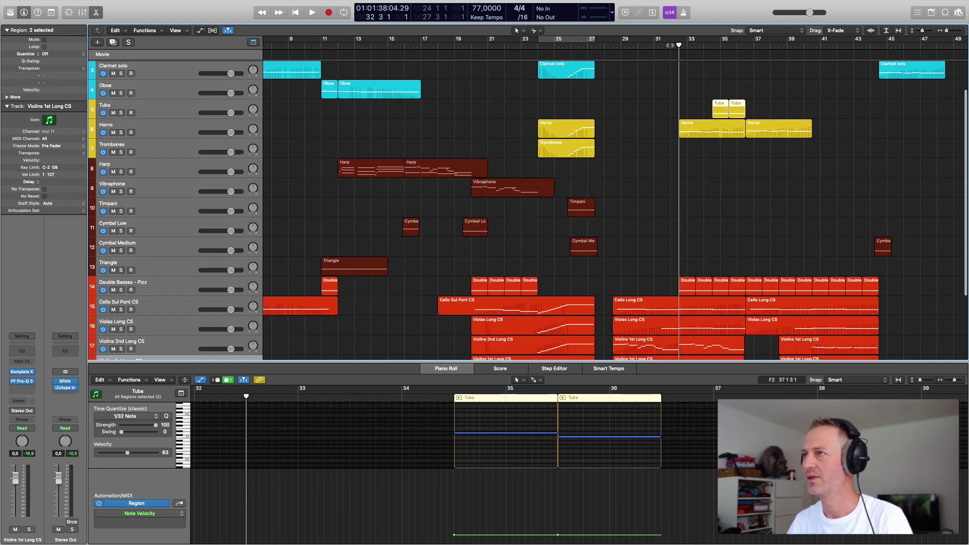
mouse_move(689, 42)
mouse_down()
mouse_move(751, 43)
mouse_move(679, 39)
mouse_up()
key(space)
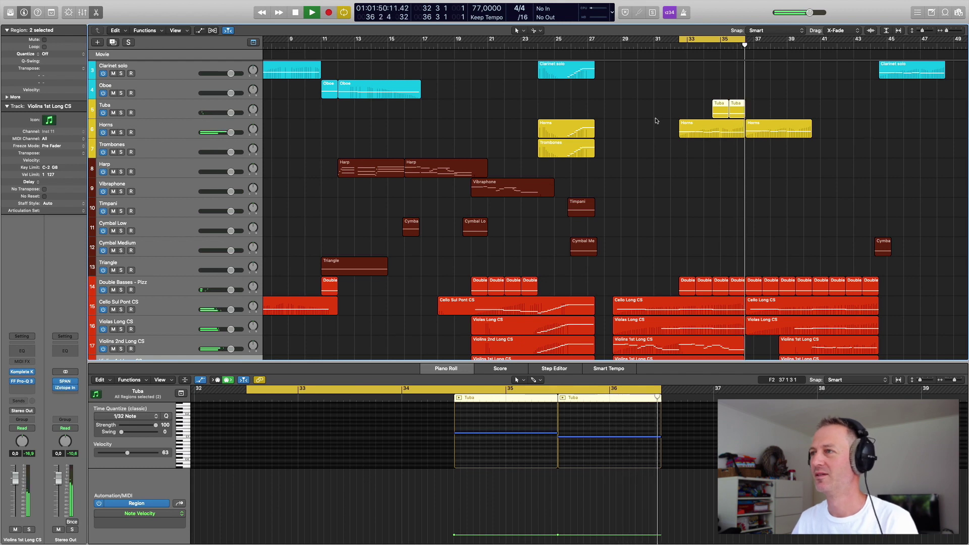
- Compare the looped section without and with the tuba by muting and unmuting its track, and stop playback
key(ctrl+m)
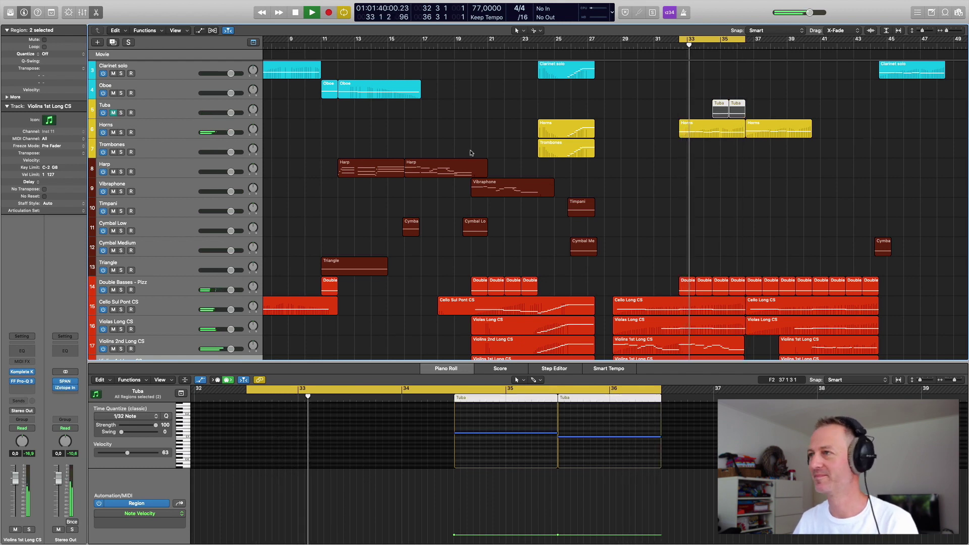
key(super+Right)
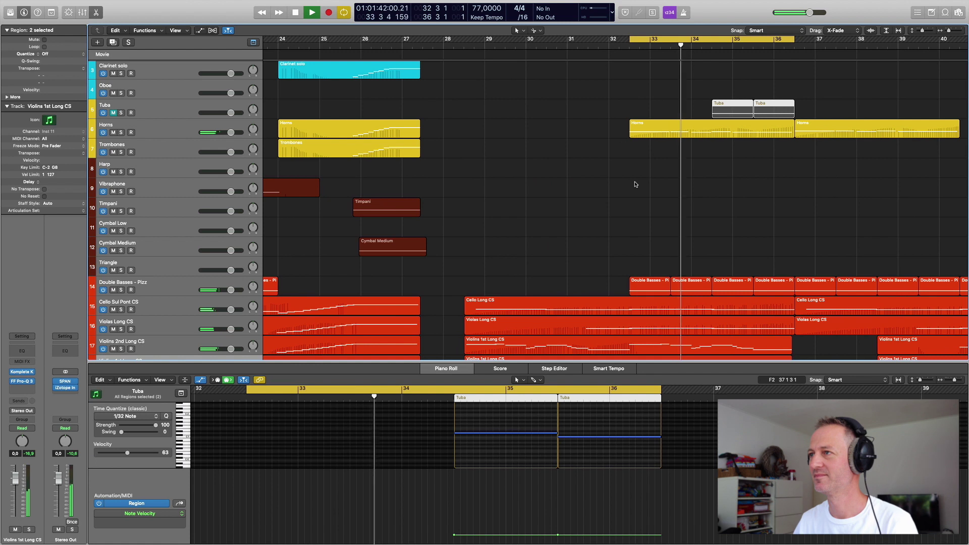
scroll(636, 184, right, 3)
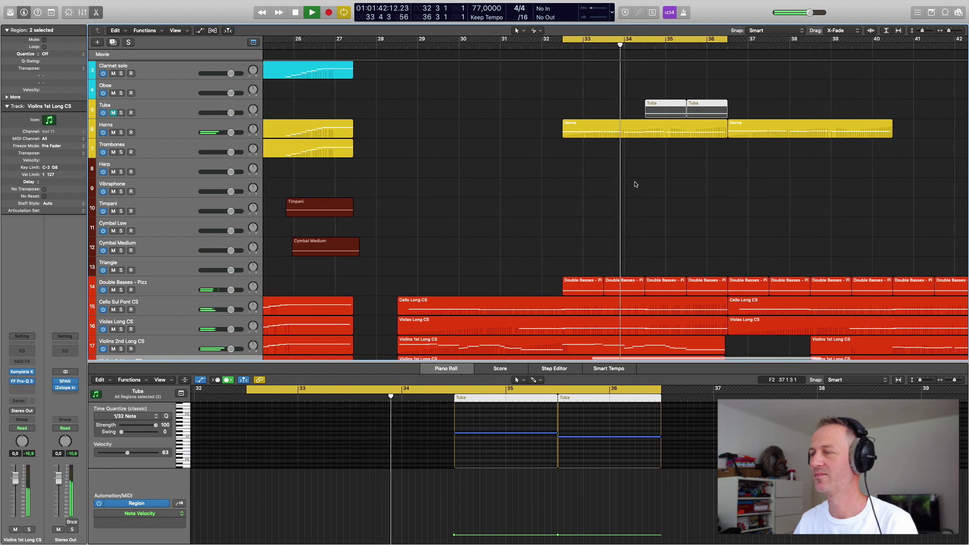
click(113, 113)
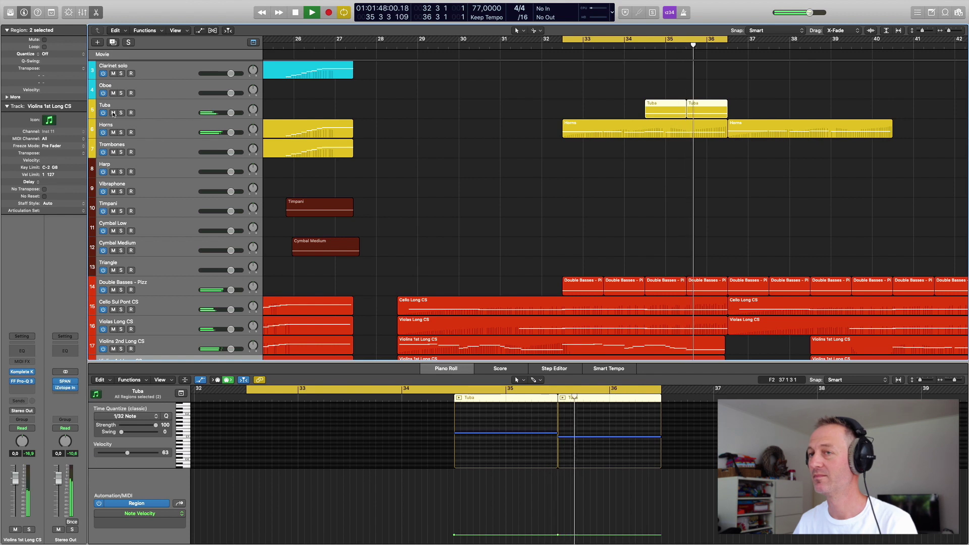
key(space)
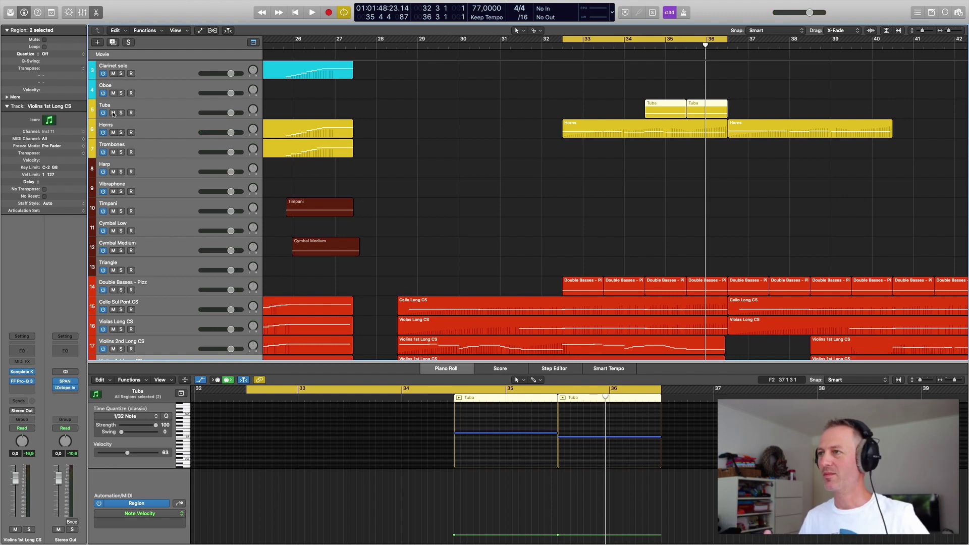
- Move the cycle range to bar 36 beat 3 through bar 44 beat 3 and start playing it
scroll(542, 169, up, 2)
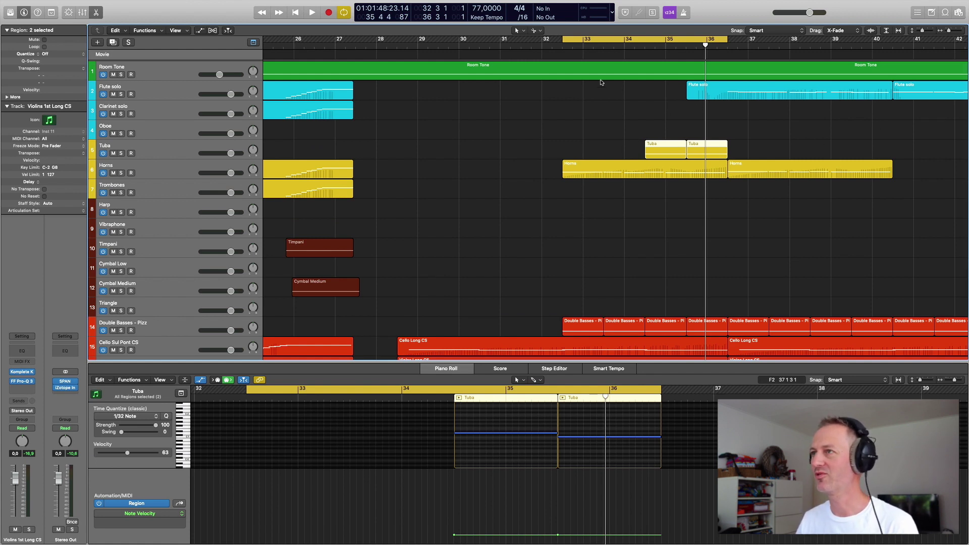
click(631, 40)
key(super+Left)
key(super+Left)
key(super+Left)
key(super+Left)
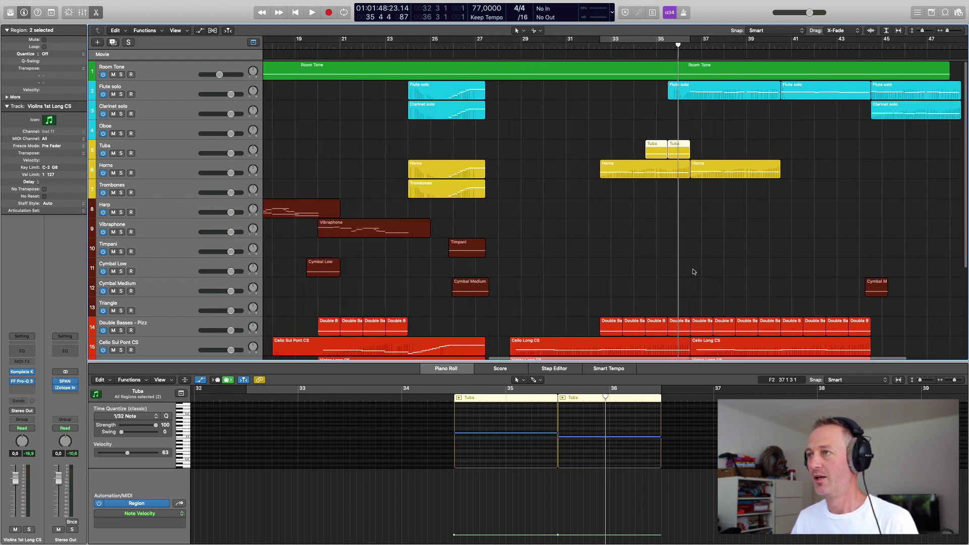
key(super+Left)
key(super+Left)
key(super+Left)
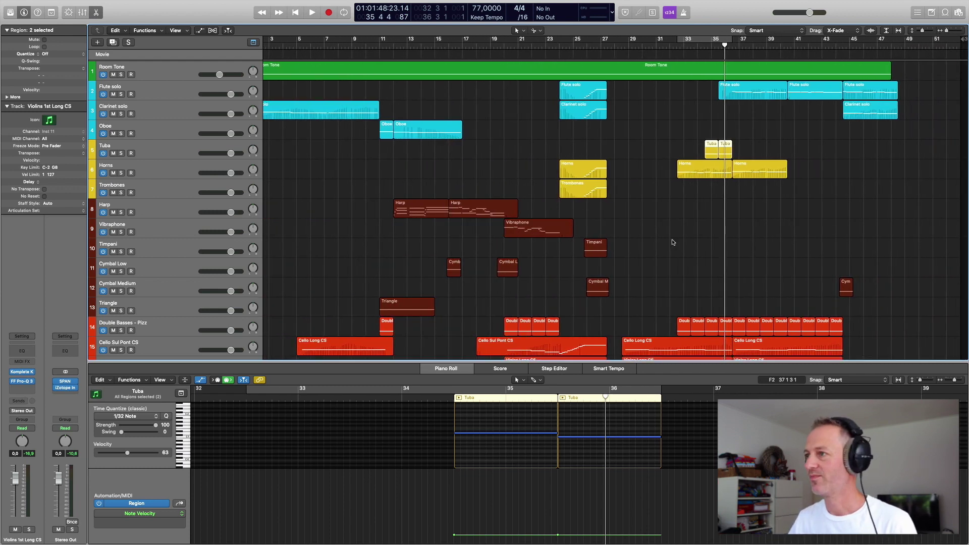
scroll(671, 242, down, 5)
scroll(717, 192, up, 5)
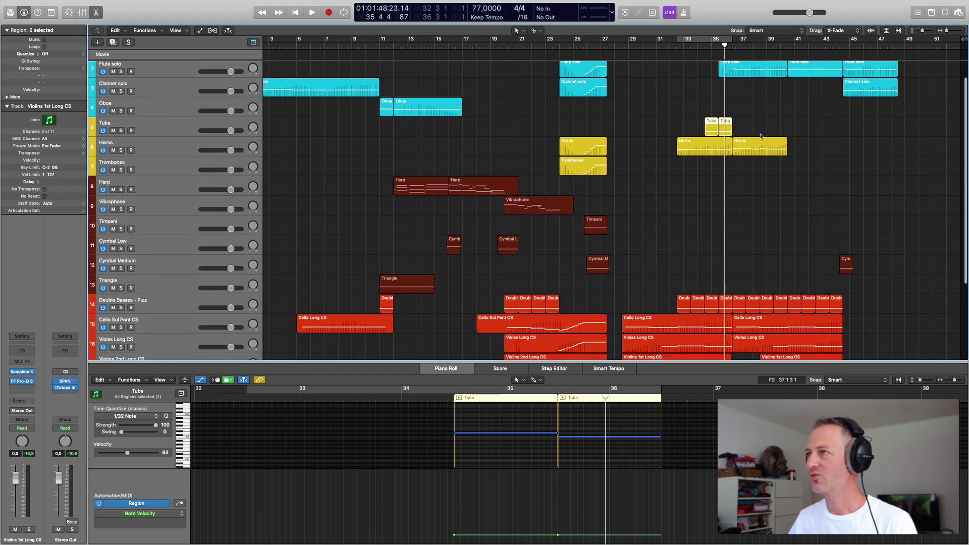
drag(733, 41, 837, 41)
drag(727, 40, 731, 39)
key(space)
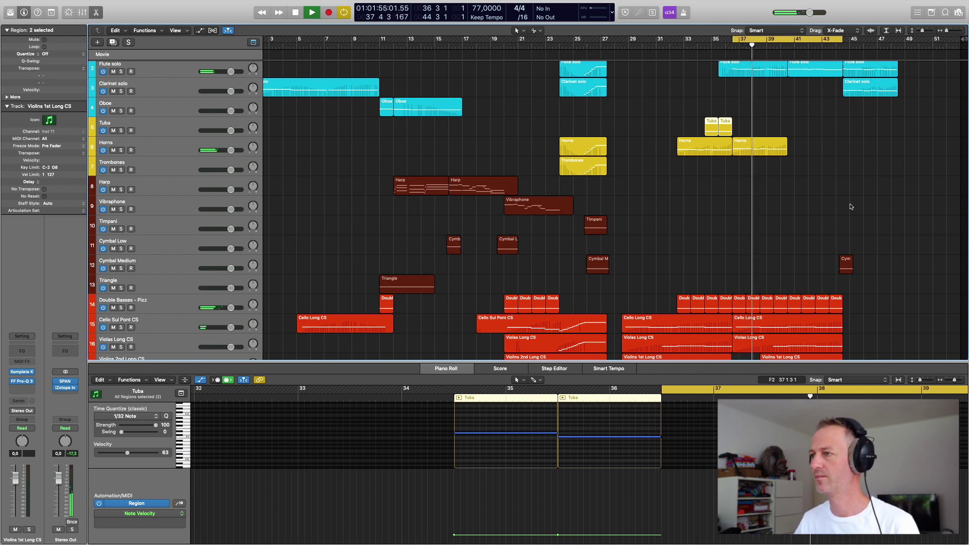
- Listen to the flute, horns and strings in the cycled section, replaying it from its start up to about bar 40
scroll(851, 208, down, 5)
scroll(851, 206, up, 5)
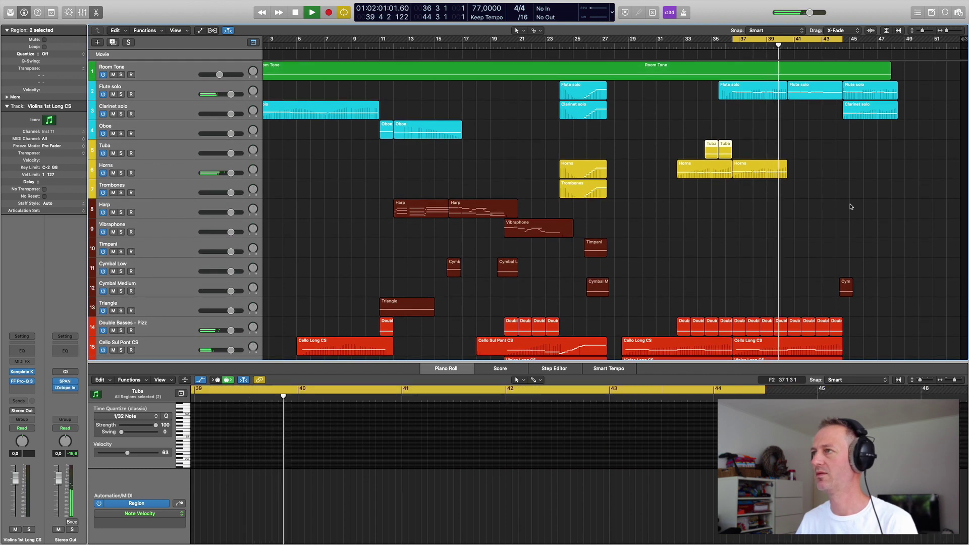
key(space)
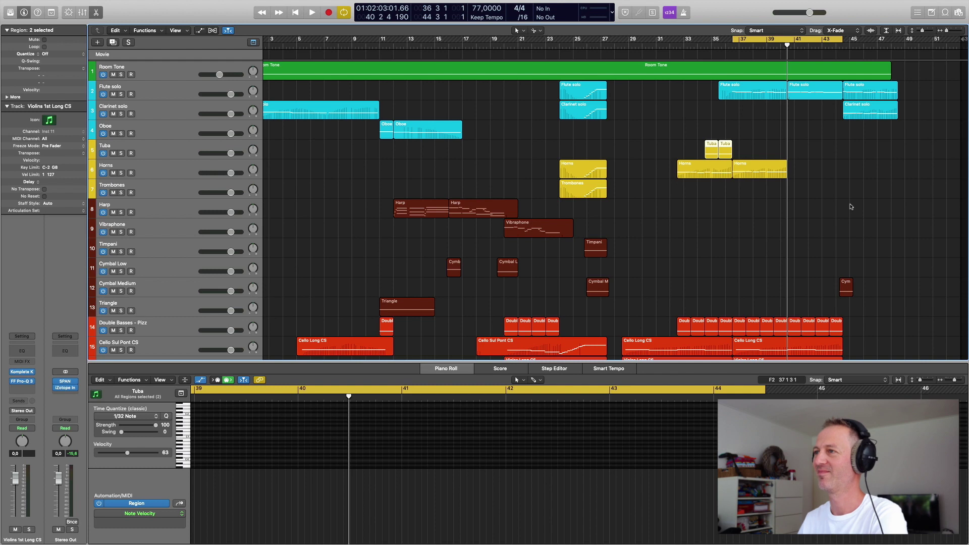
scroll(851, 207, down, 3)
scroll(851, 206, up, 3)
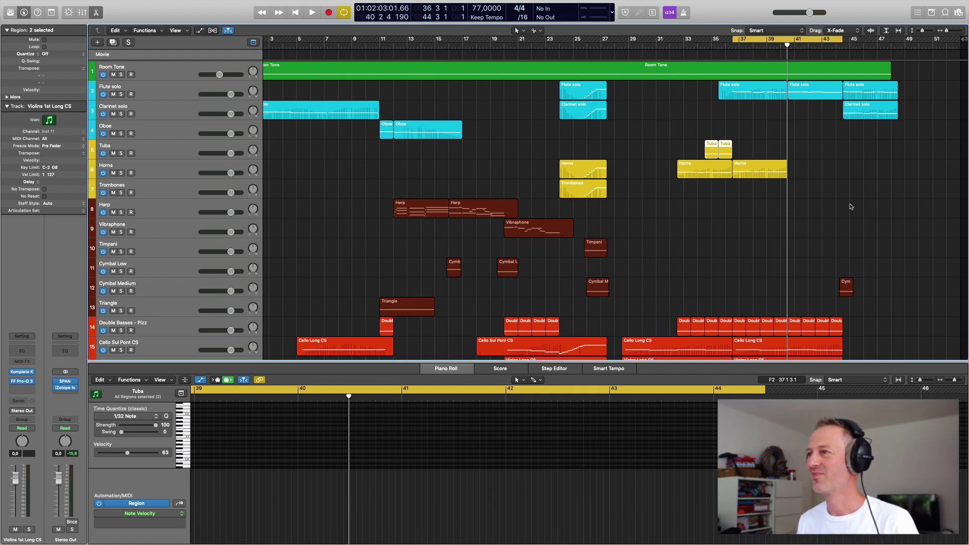
key(shift+Return)
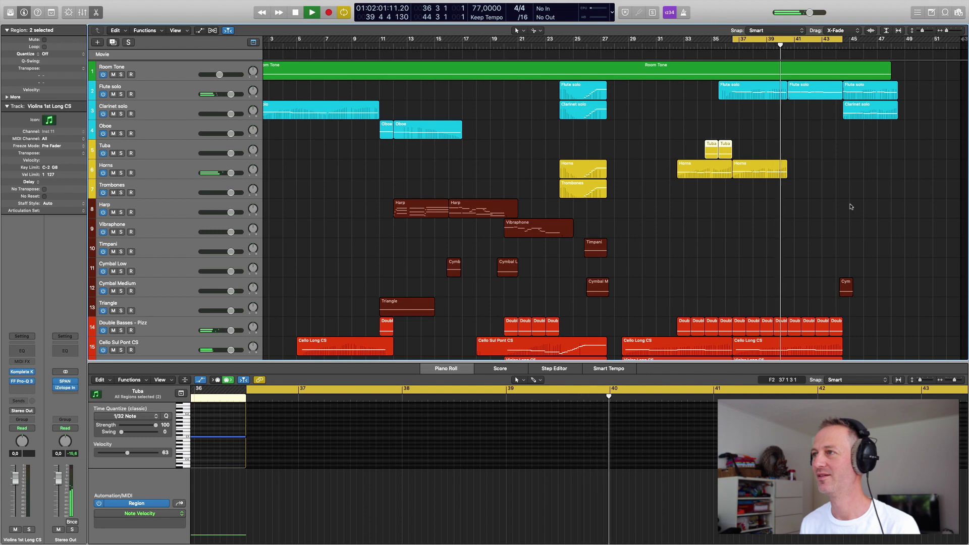
key(space)
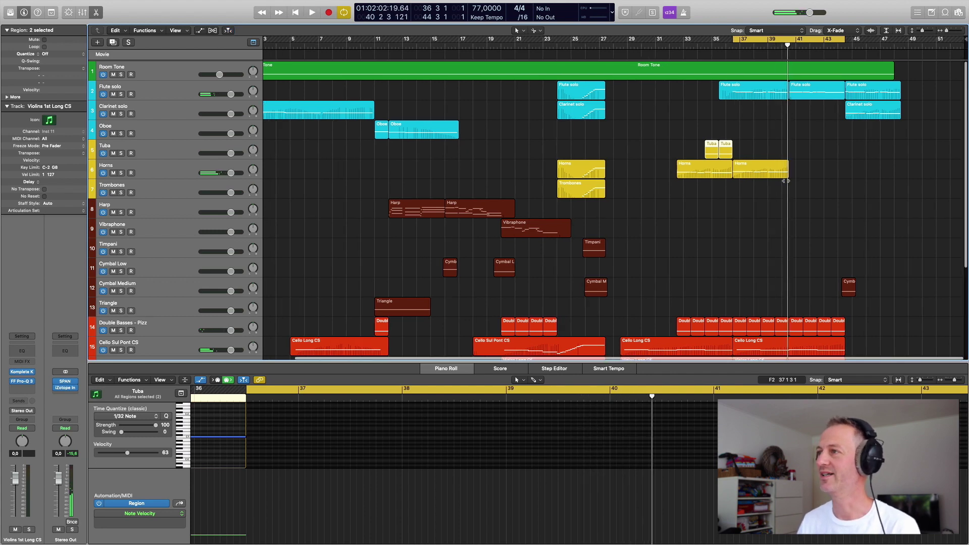
- Select the Horns and Flute solo regions around bars 36 to 40 and compare their notes in the Piano Roll
scroll(786, 181, up, 5)
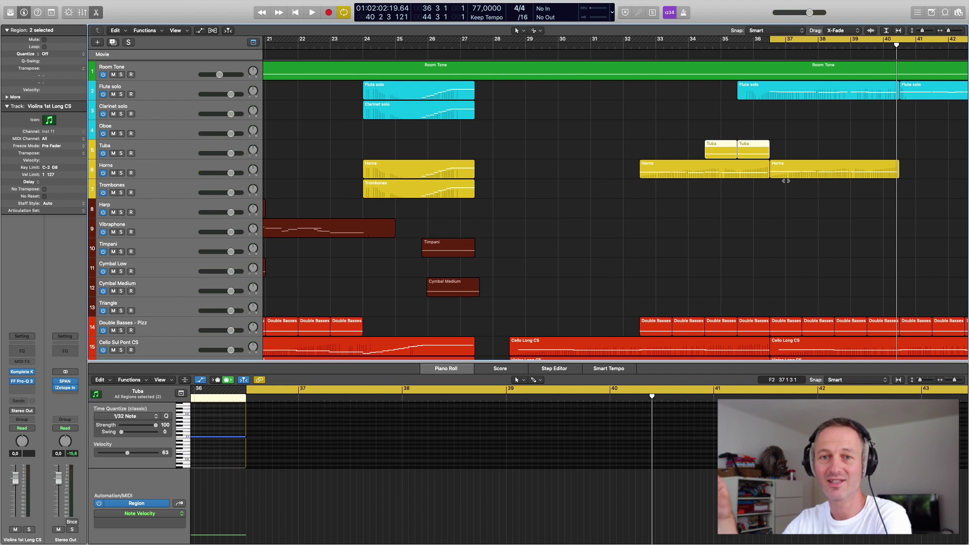
click(786, 177)
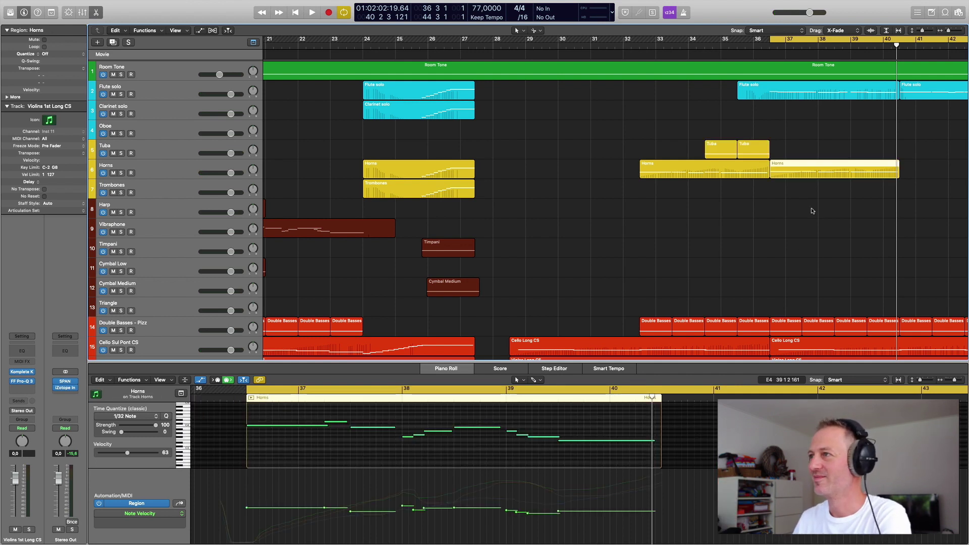
shift+click(836, 89)
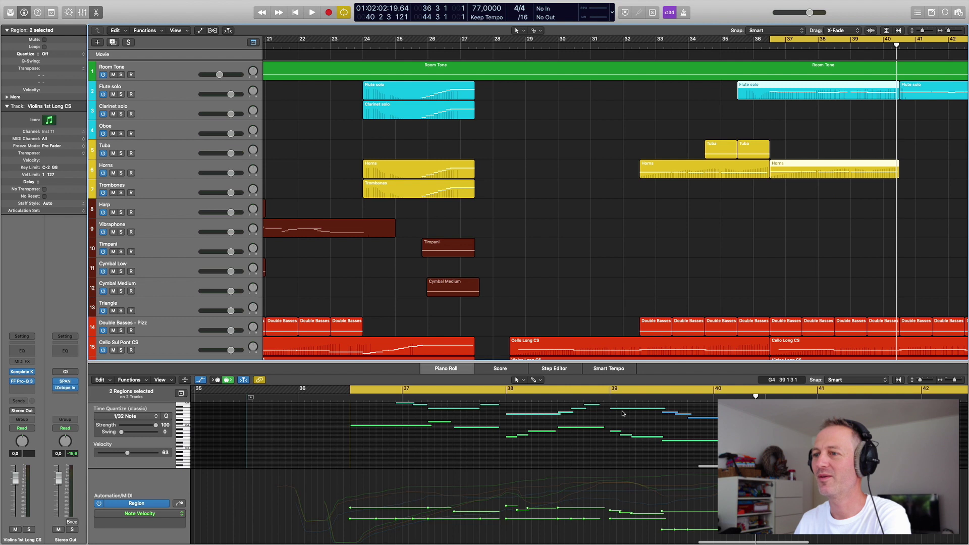
scroll(522, 443, up, 2)
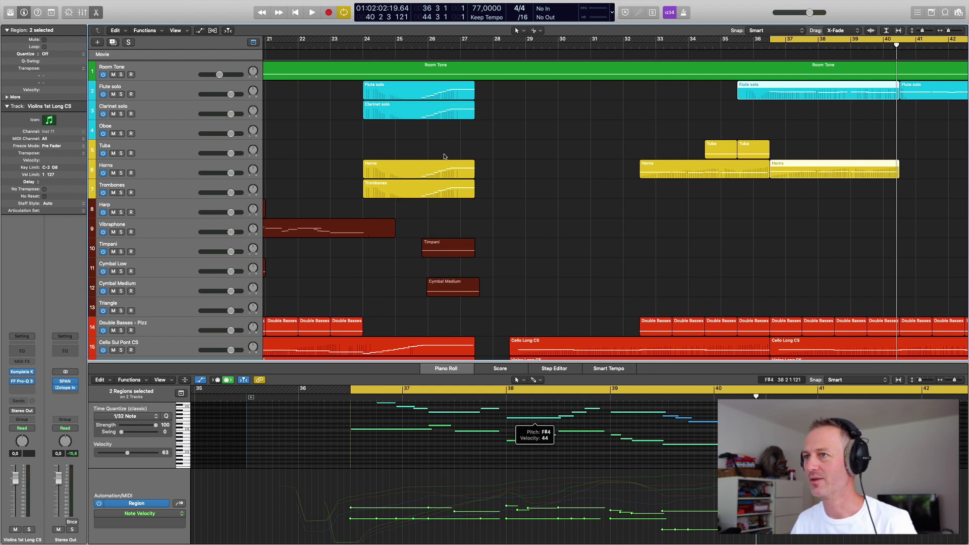
- Select the second Harp region from bar 16 to view its notes, and cancel splitting it
scroll(456, 173, left, 5)
scroll(457, 173, right, 1)
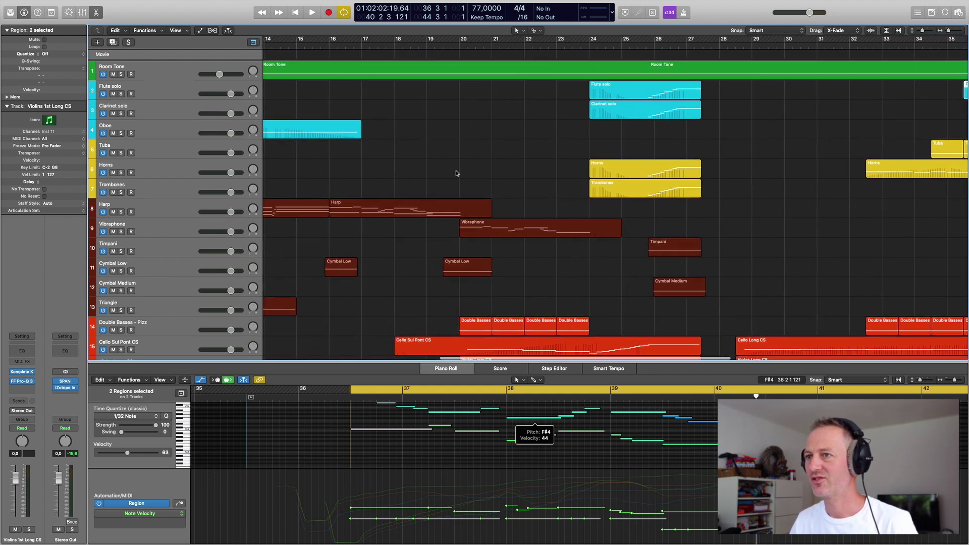
click(388, 210)
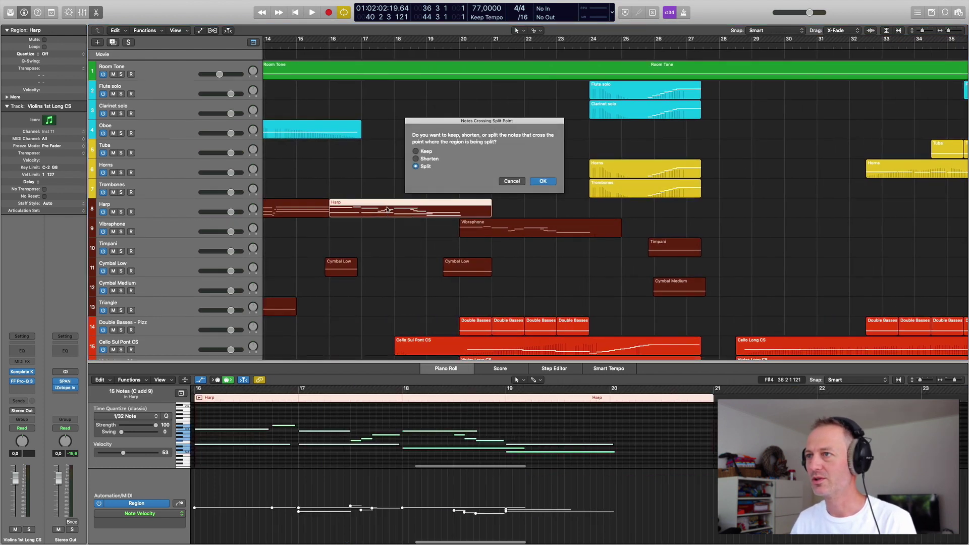
click(518, 182)
- Add the Flute solo and Horns regions ending at bar 40 to the selected Harp region for comparing their melodies
scroll(638, 192, right, 7)
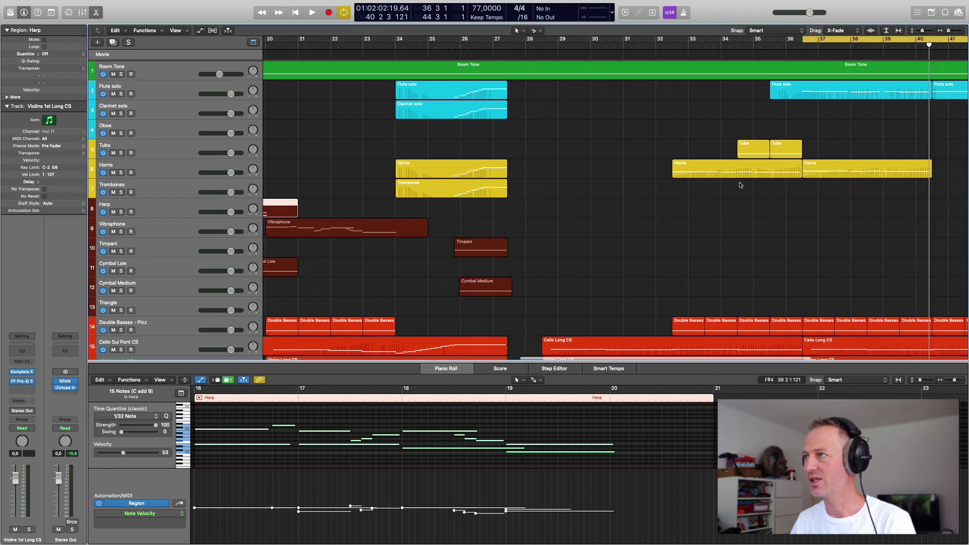
shift+click(790, 94)
shift+click(790, 164)
scroll(518, 441, down, 5)
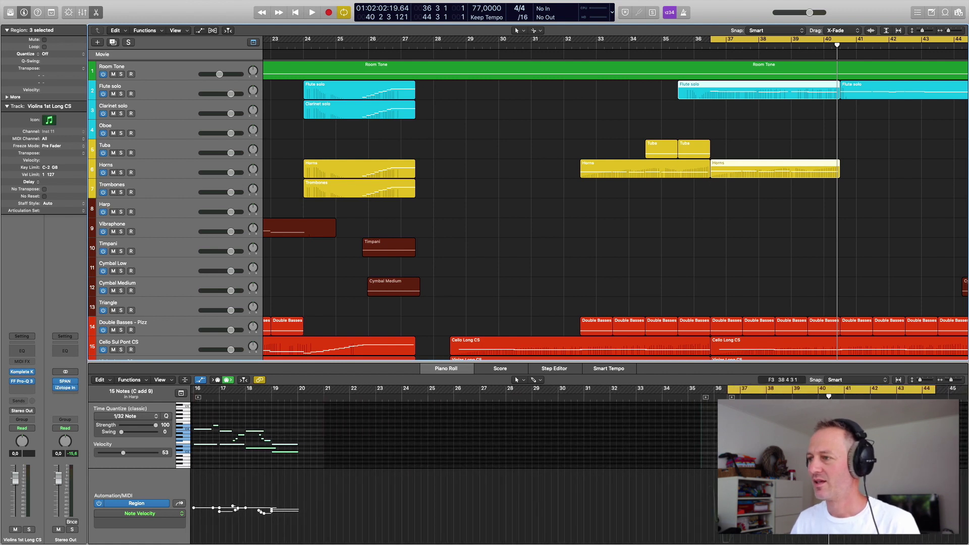
- Look over the Harp notes in the Piano Roll and listen briefly to the cycled section from bar 36
scroll(211, 429, left, 2)
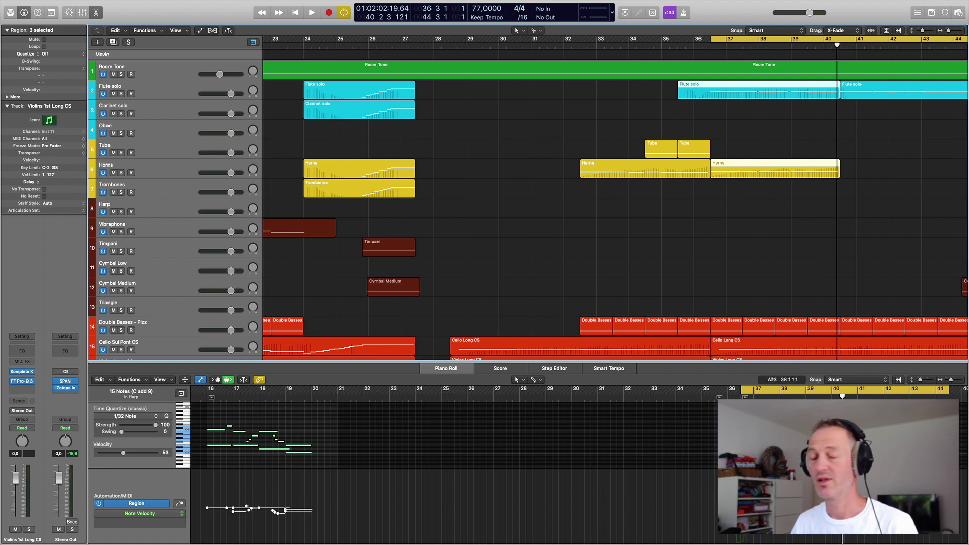
scroll(454, 434, up, 3)
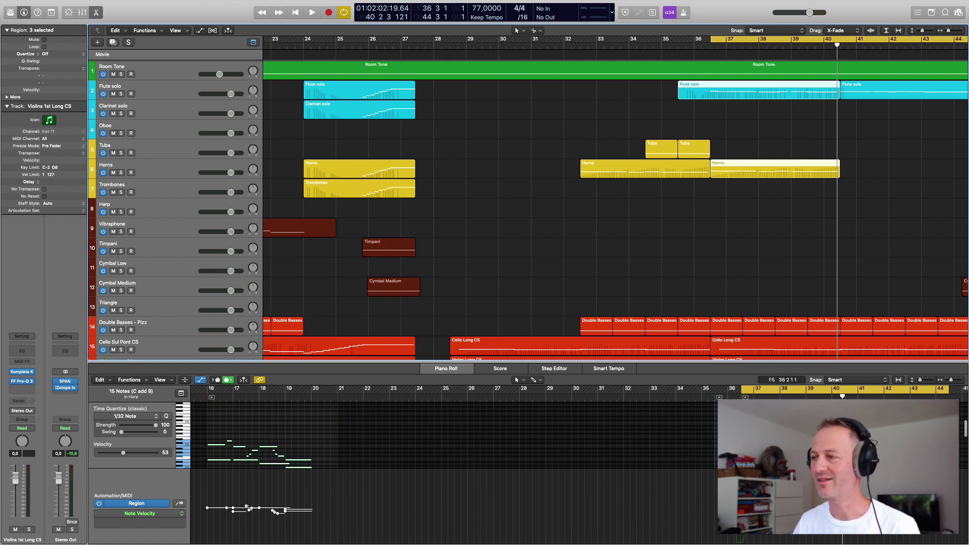
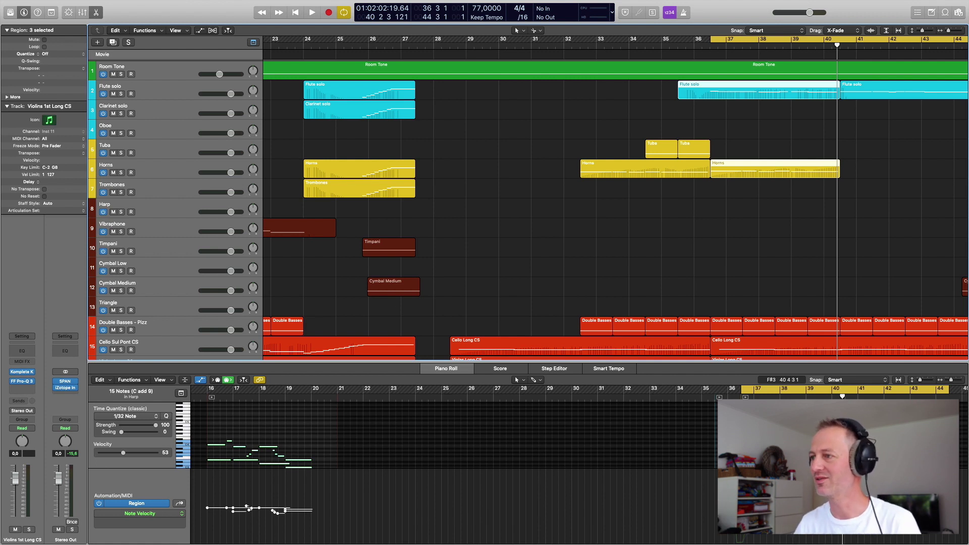
key(space)
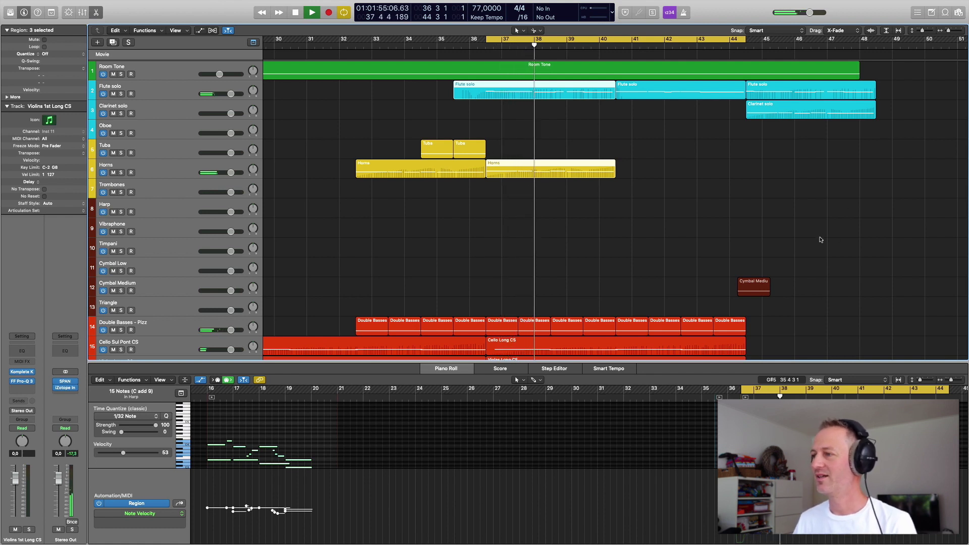
key(space)
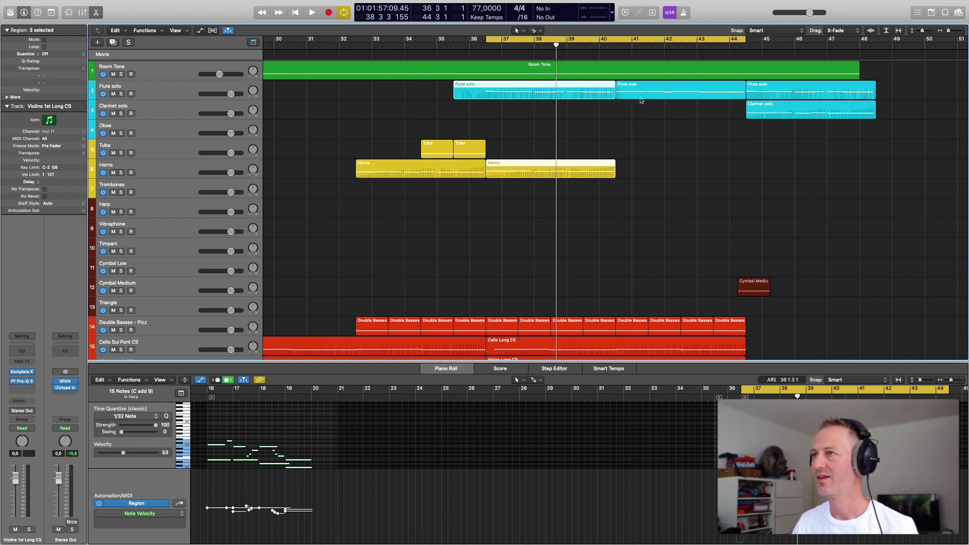
- Set the cycle range from bar 40 to bar 44, spanning the middle Flute solo region, and look over its tracks
click(624, 42)
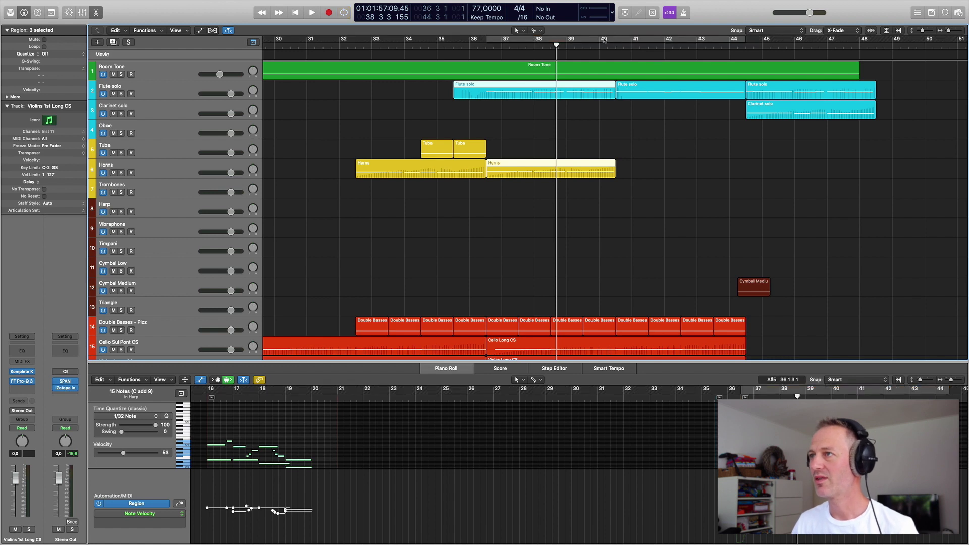
drag(614, 41, 745, 41)
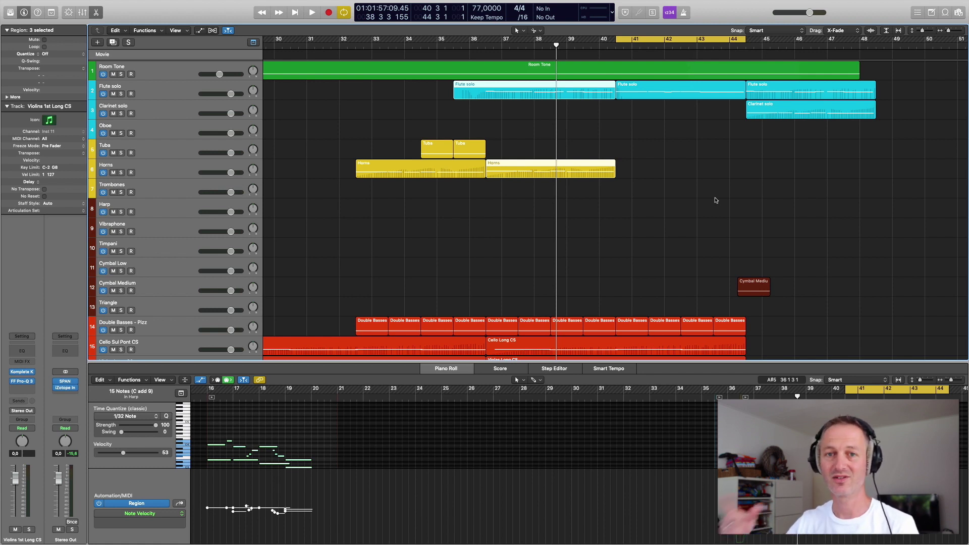
scroll(716, 200, down, 6)
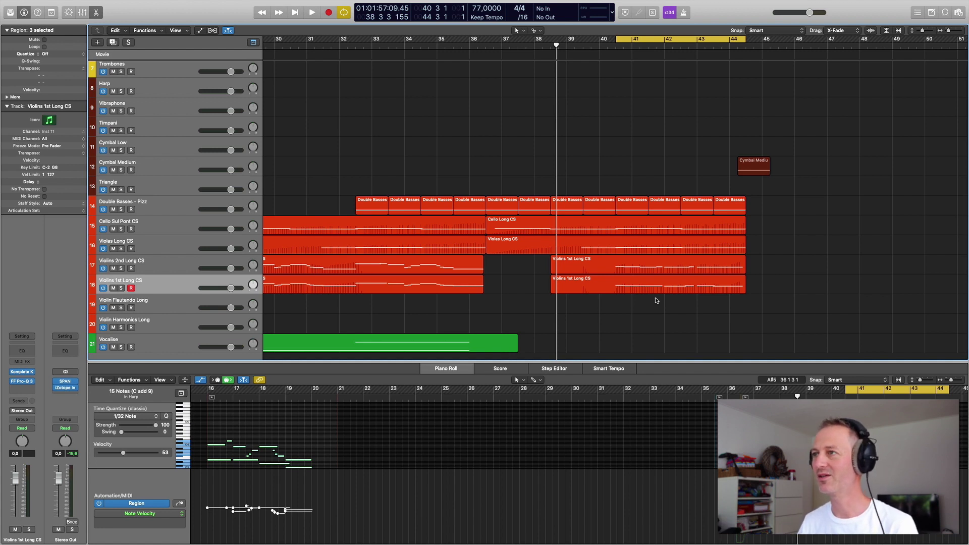
scroll(656, 300, up, 6)
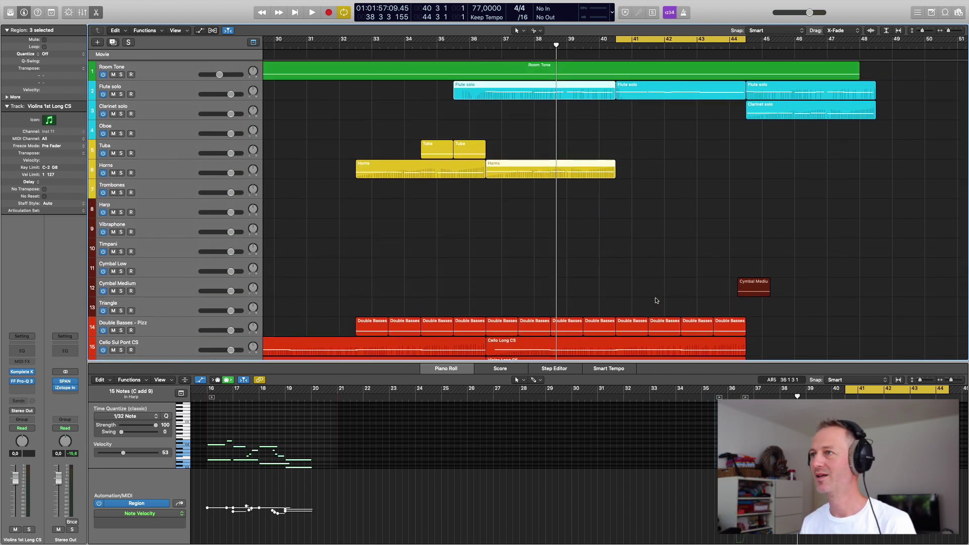
- Play the cycled section and select its Flute solo region, followed by the two violin regions ending at bar 44
key(space)
click(668, 89)
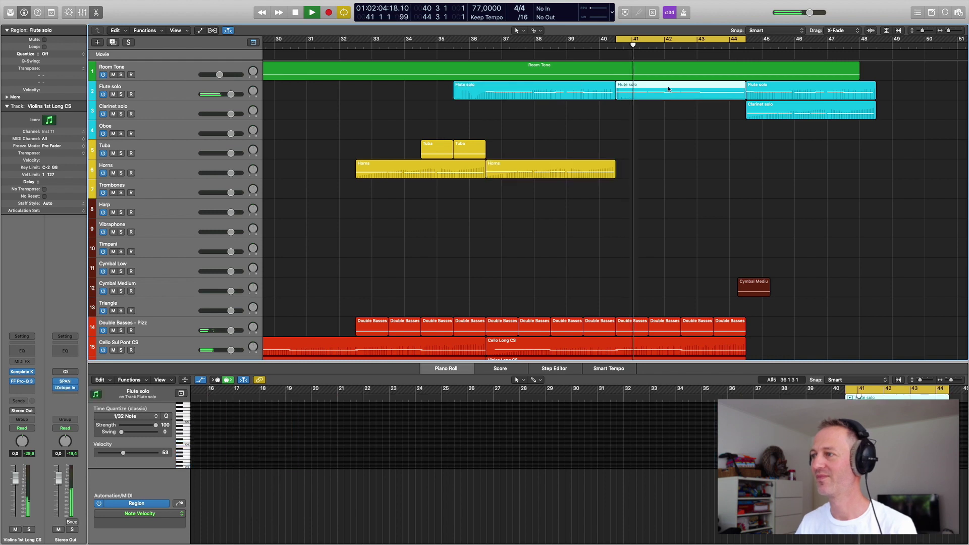
scroll(721, 281, down, 6)
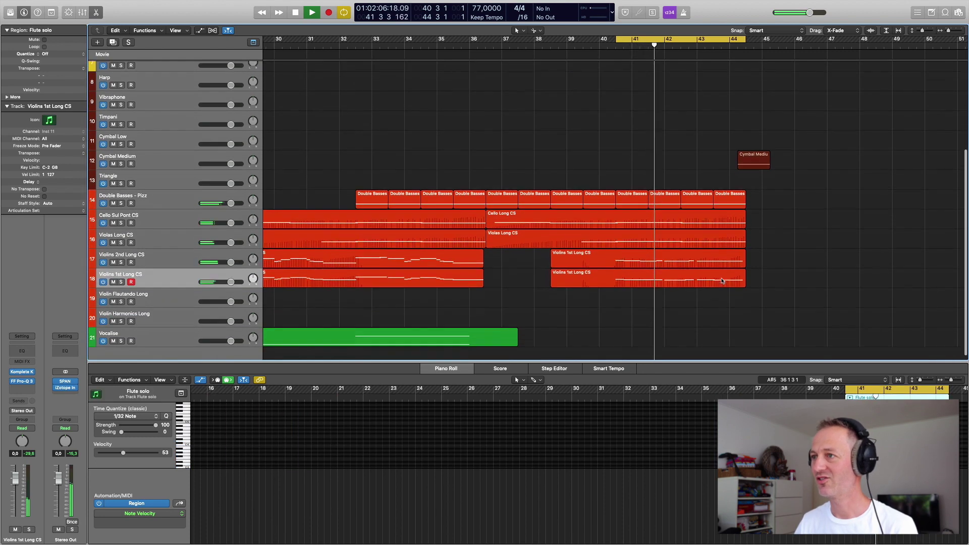
drag(700, 306, 702, 256)
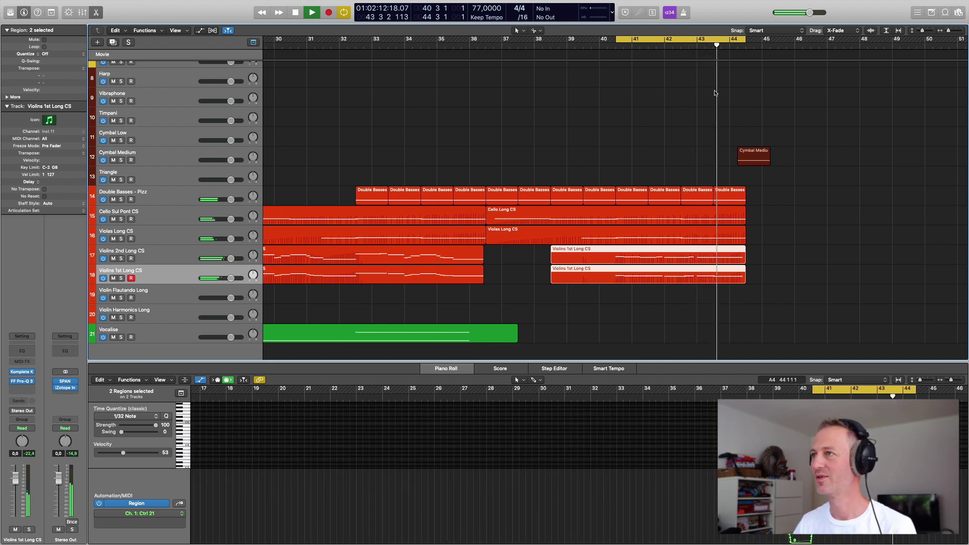
- Turn off the cycle and listen through to bar 48 with the last Flute solo and Clarinet solo regions selected
key(c)
scroll(702, 121, up, 5)
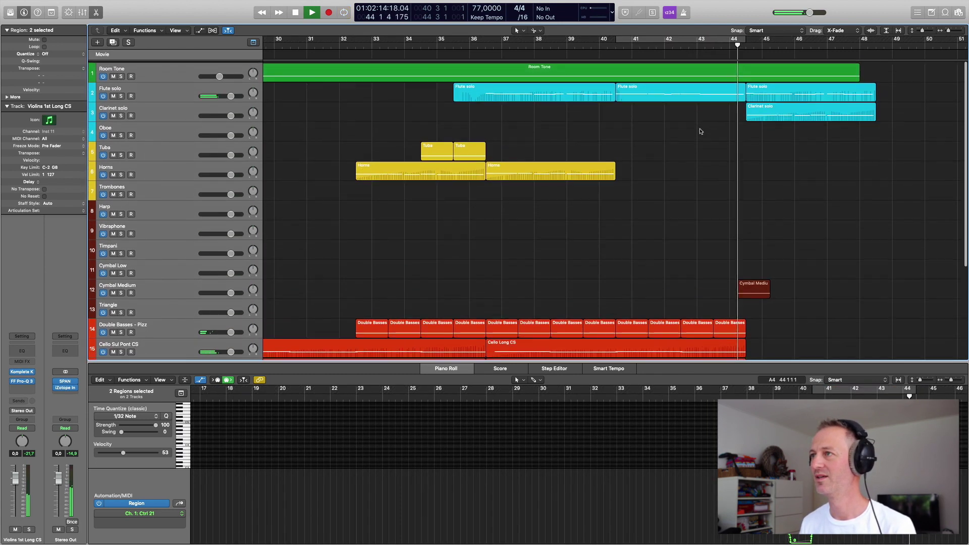
click(821, 141)
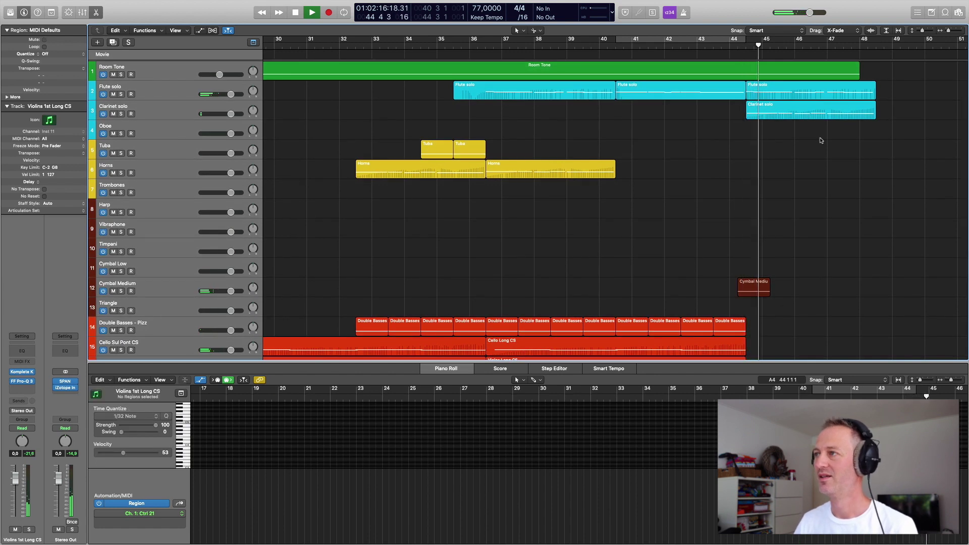
drag(821, 141, 821, 91)
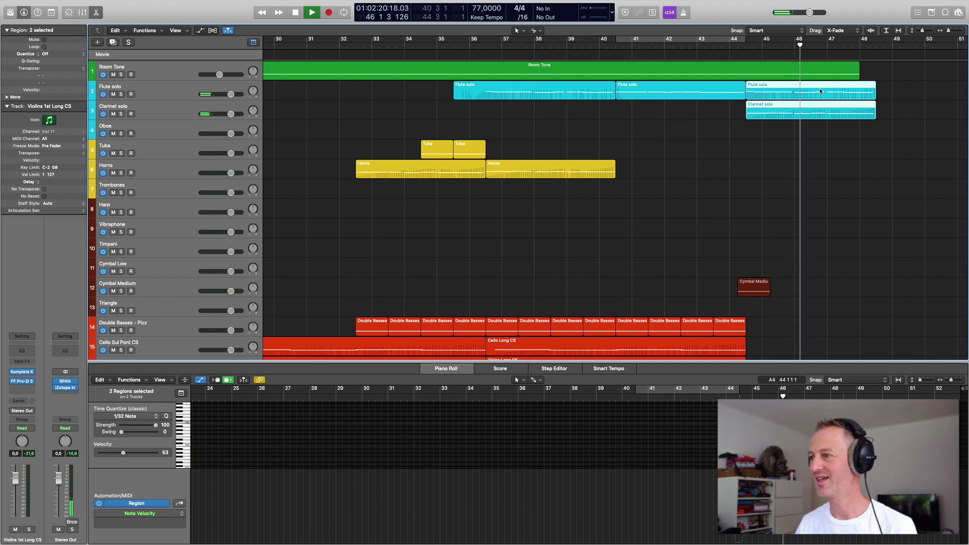
scroll(861, 422, down, 3)
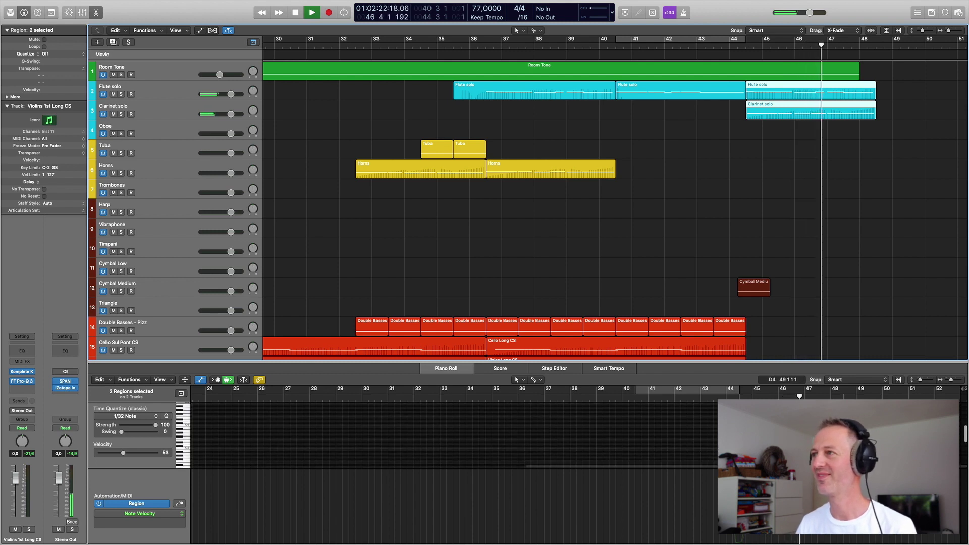
scroll(861, 422, down, 2)
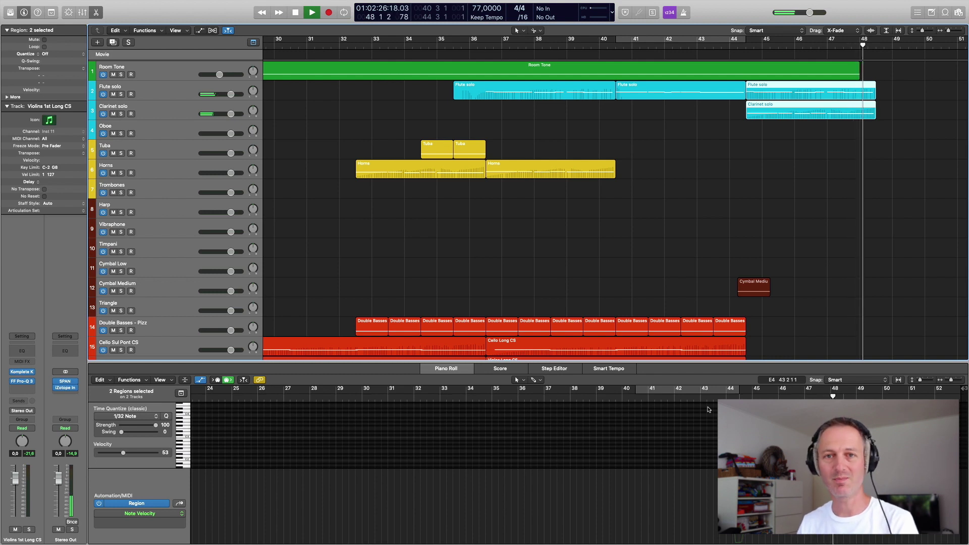
key(space)
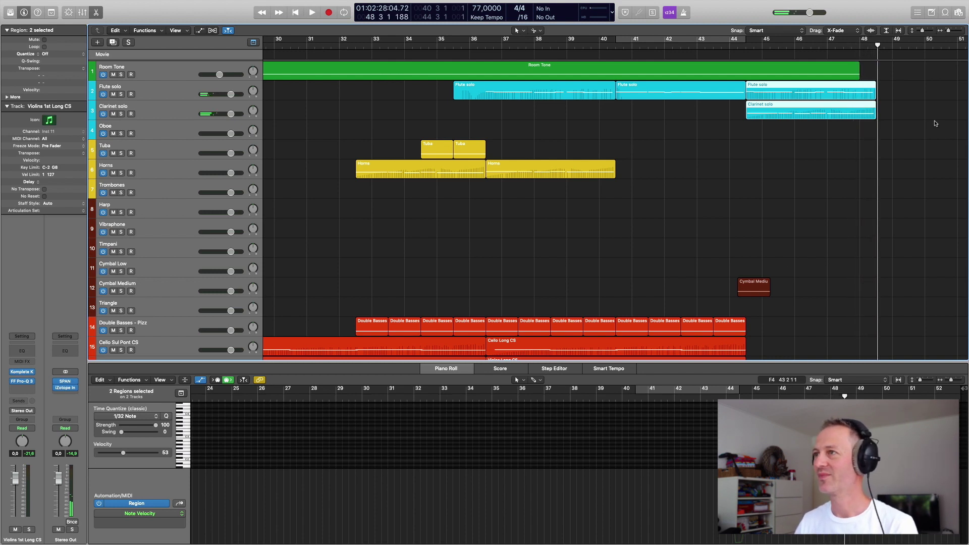
- Select the three Flute solo regions between bars 35 and 48, and survey all tracks across the whole arrangement
click(904, 90)
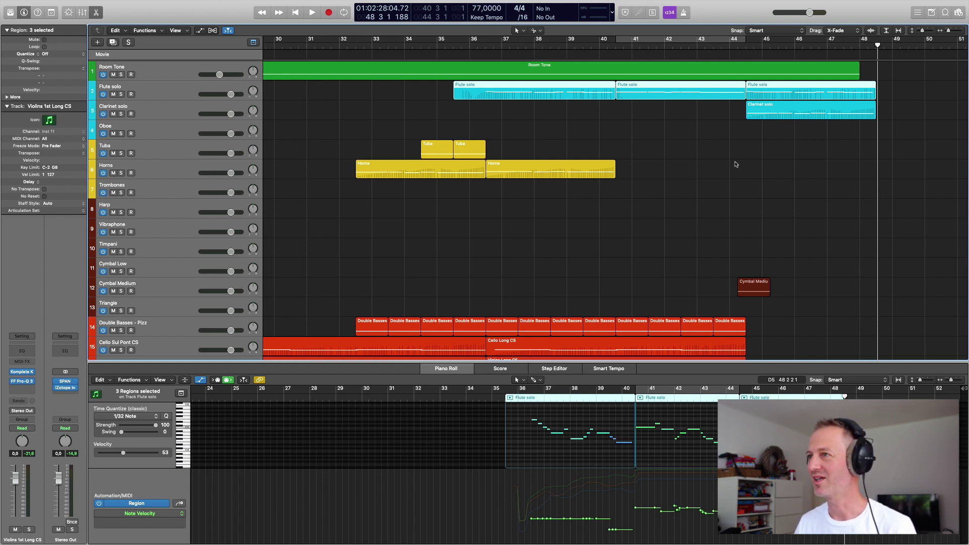
scroll(736, 162, down, 5)
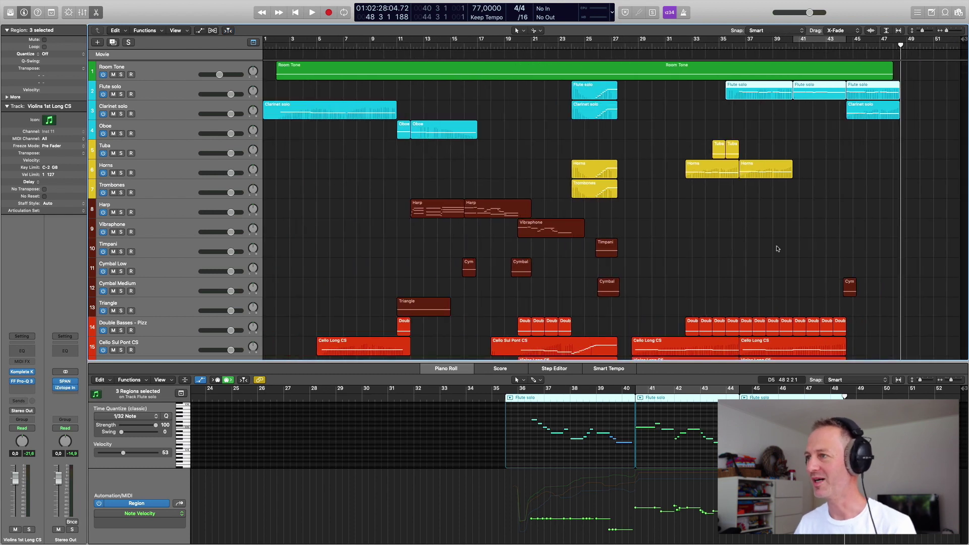
scroll(777, 248, down, 5)
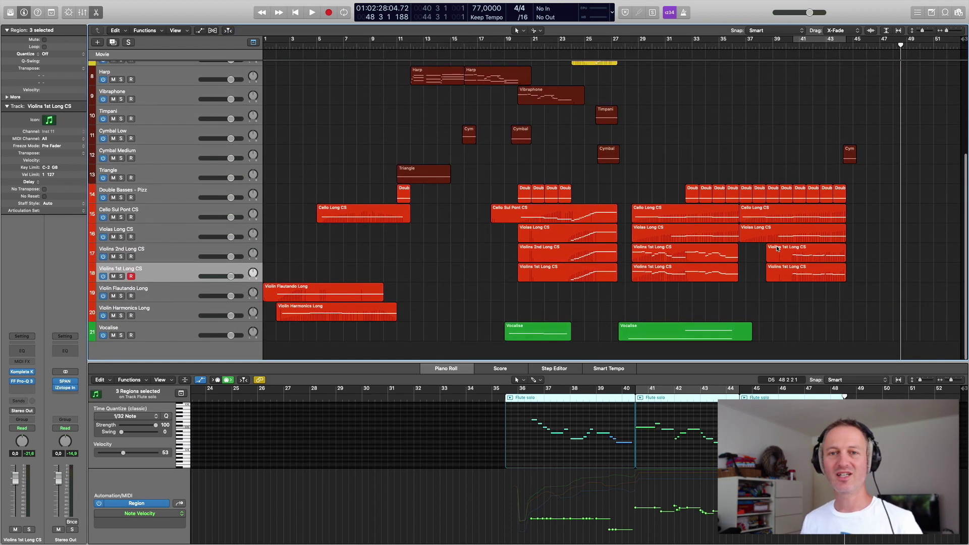
scroll(196, 105, up, 5)
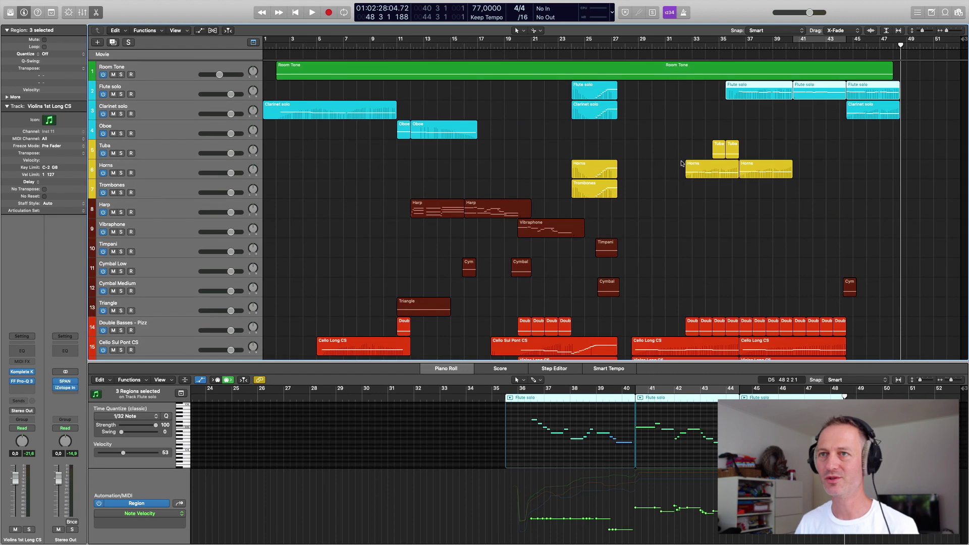
scroll(164, 285, down, 5)
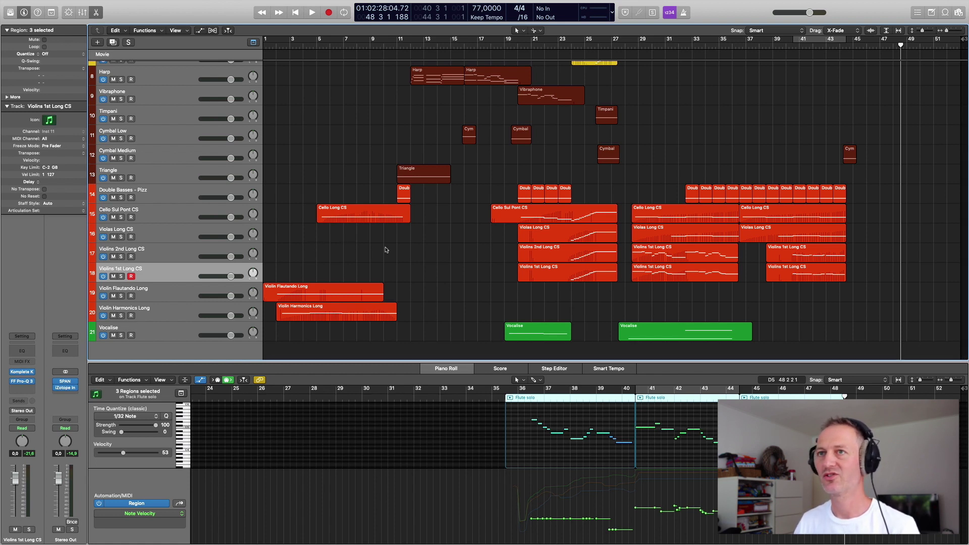
- View the channel strips of all tracks in the mixer, and return to the full arrangement without it
click(83, 14)
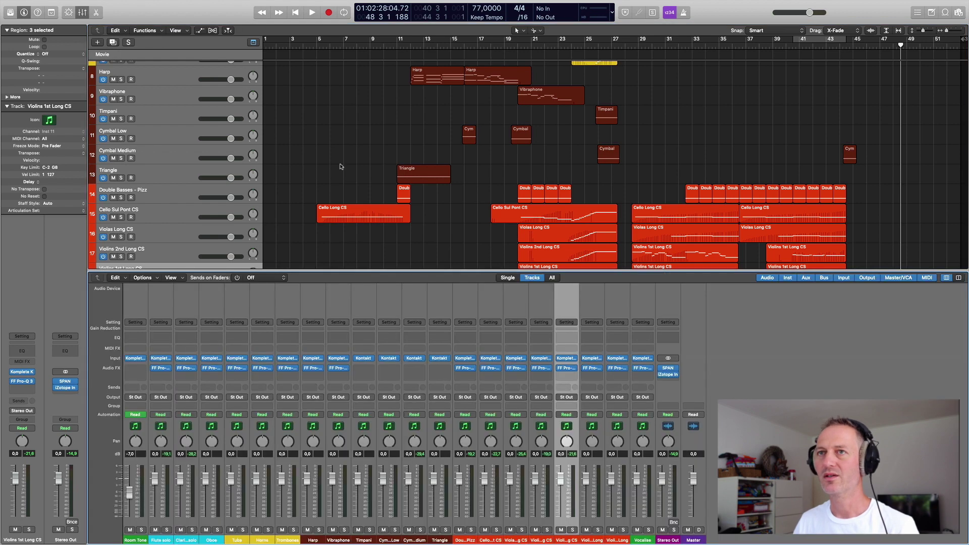
click(83, 12)
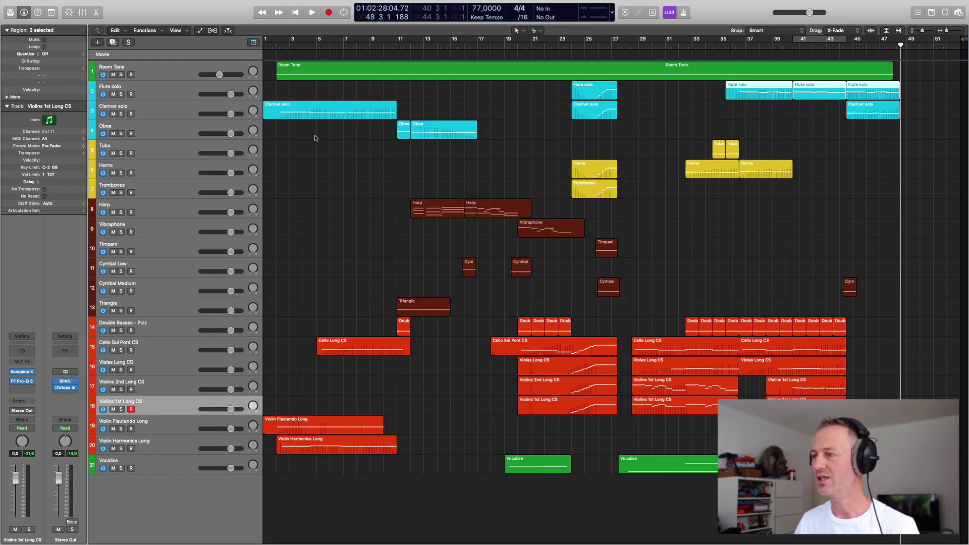